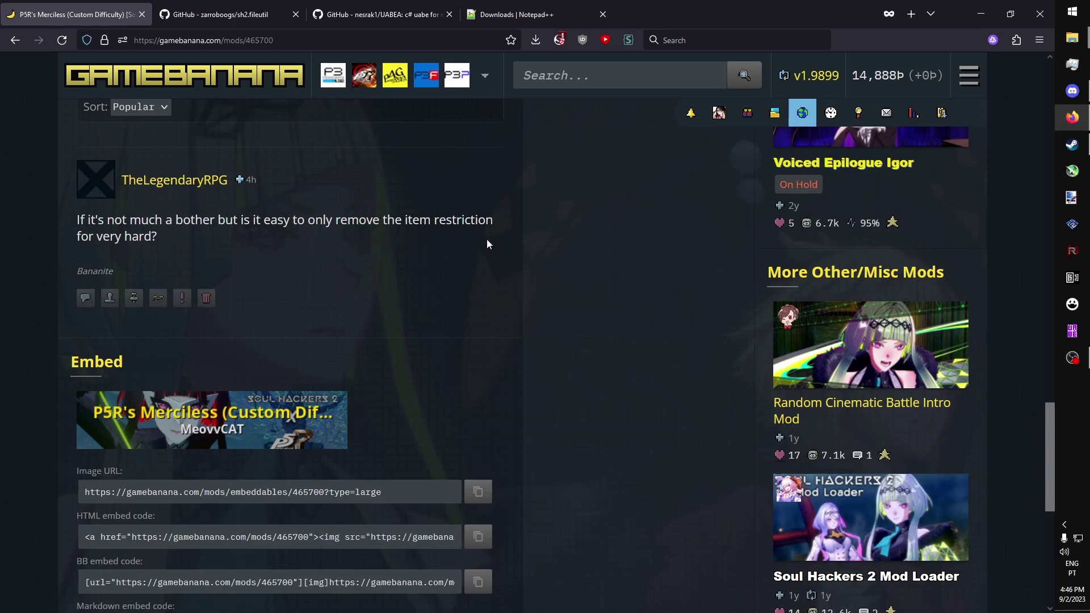
Step: Review the sh2.fileutil README on GitHub, examining its crypt command, examples and the list of encrypted game assets
scroll(335, 286, "up", 1)
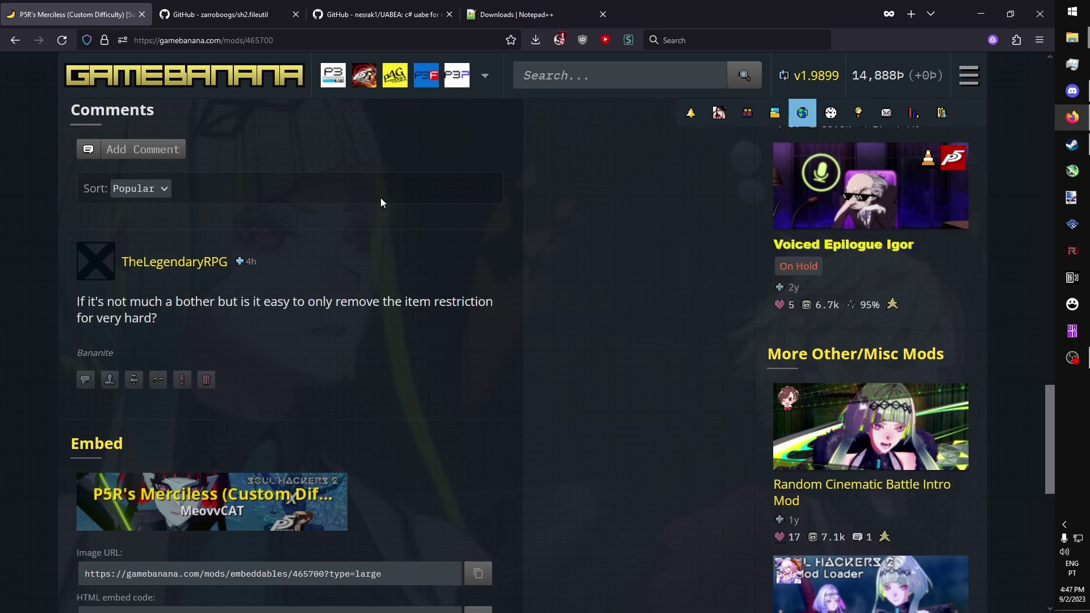
key("ctrl+Tab")
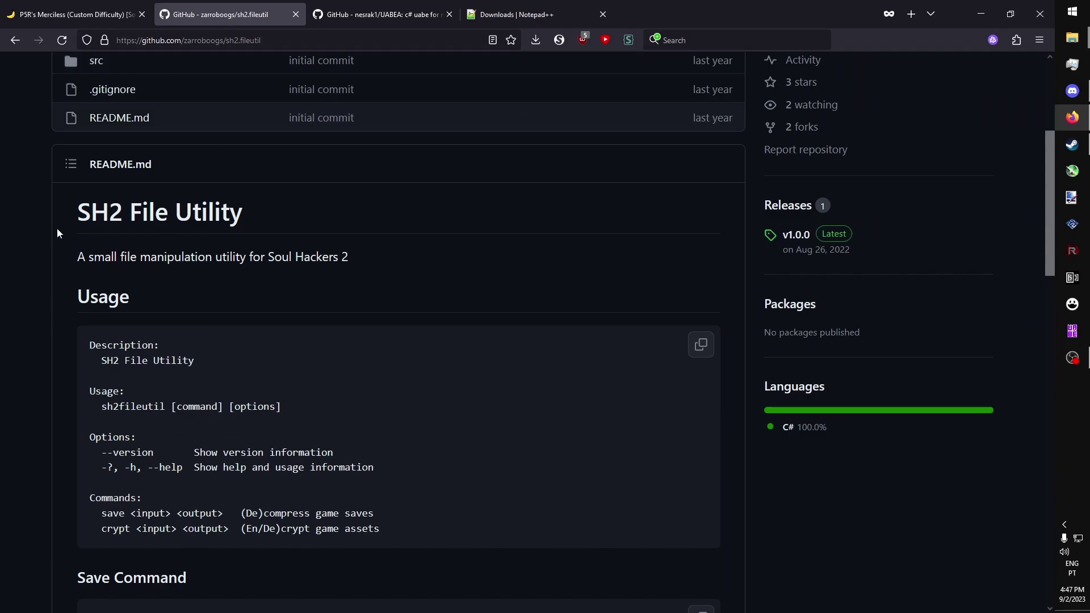
scroll(57, 229, "down", 10)
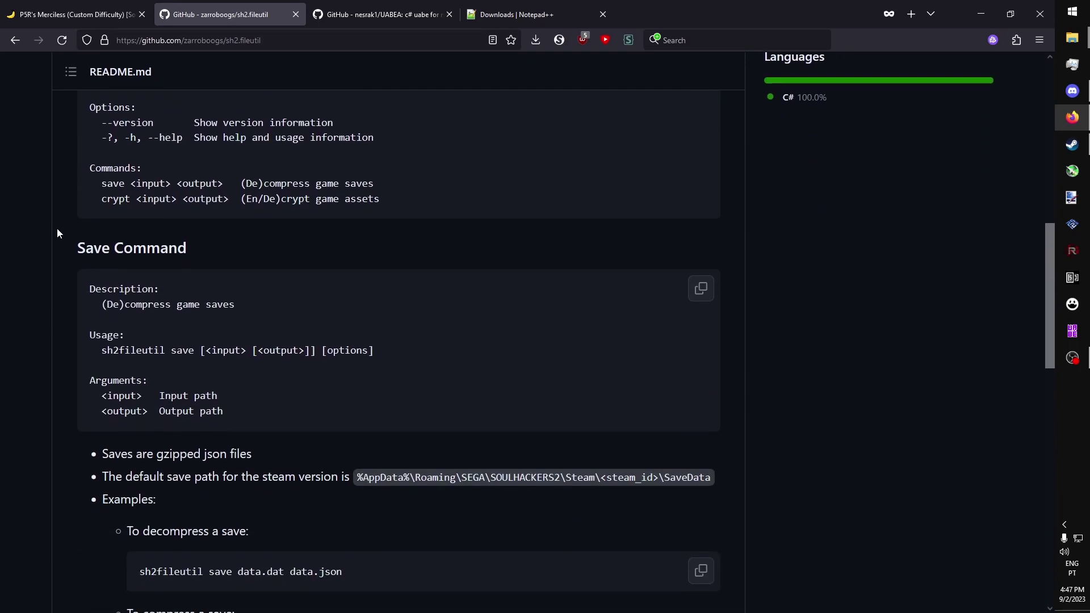
scroll(57, 232, "down", 8)
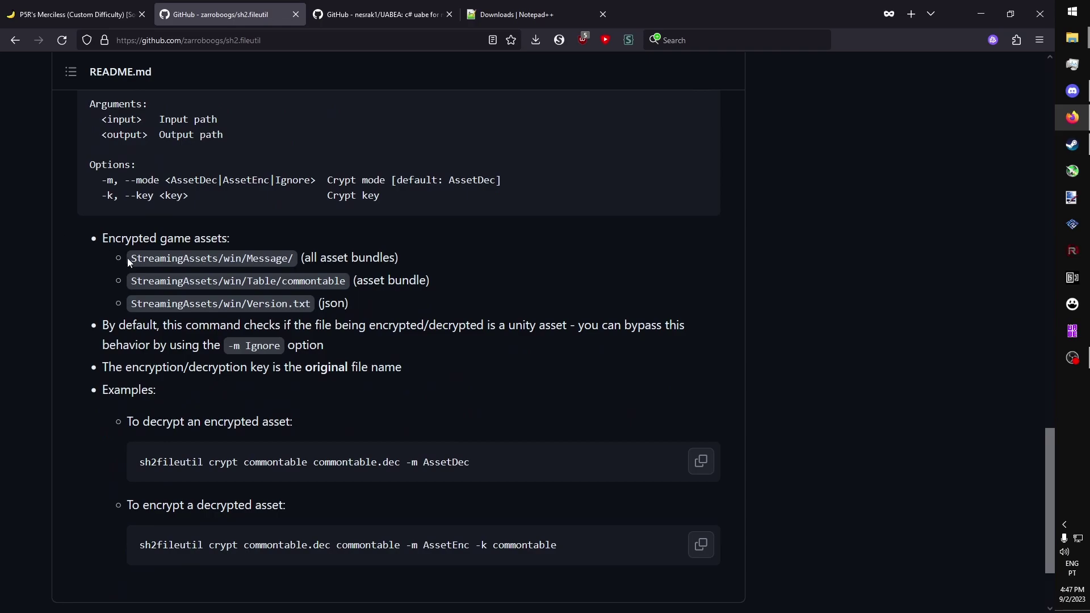
left_click_drag(128, 257, 299, 257)
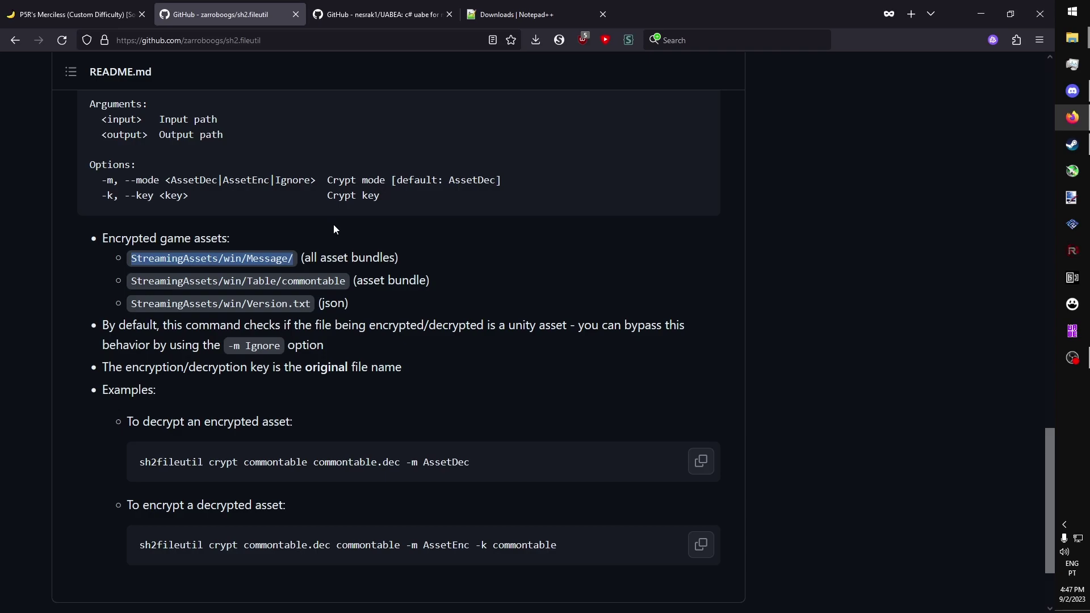
left_click_drag(277, 281, 346, 280)
left_click_drag(247, 303, 276, 305)
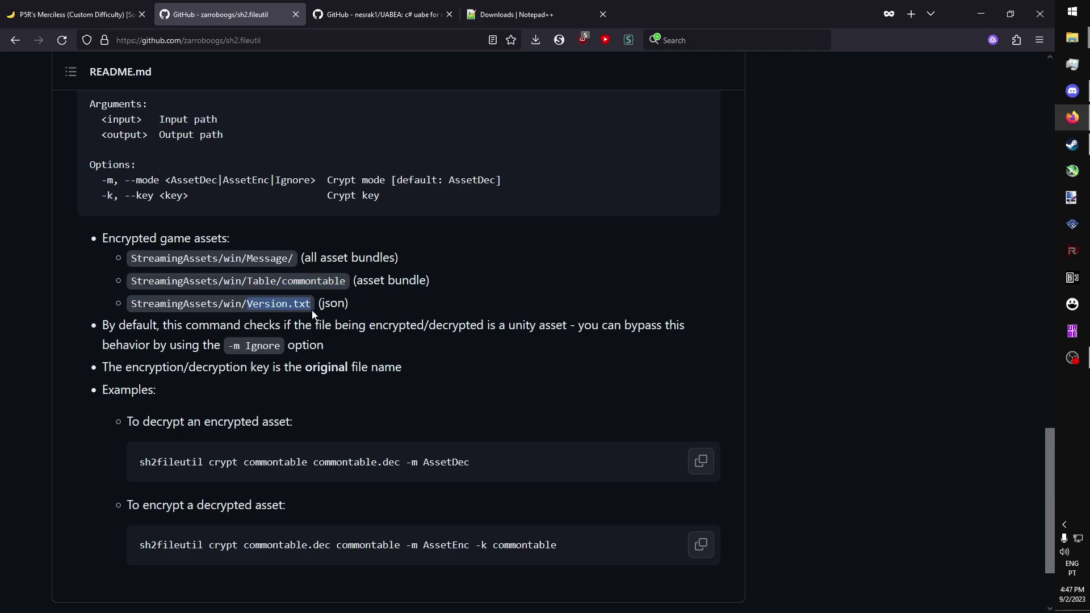
left_click(385, 305)
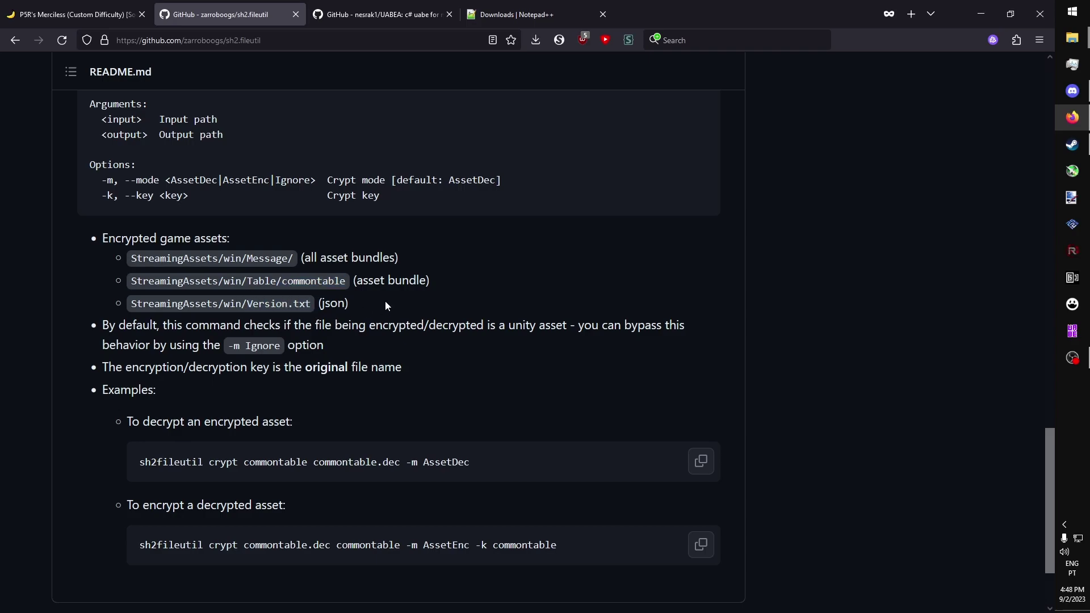
Step: View the UABEA repository and the Notepad++ downloads page, and return to the GameBanana mod page
key("ctrl+Tab")
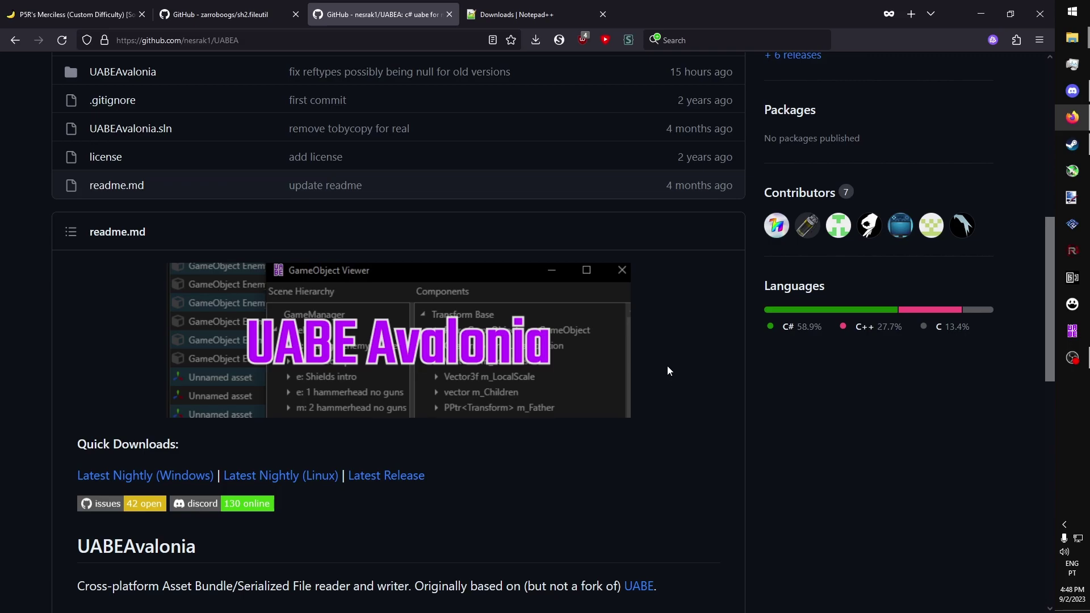
left_click(520, 16)
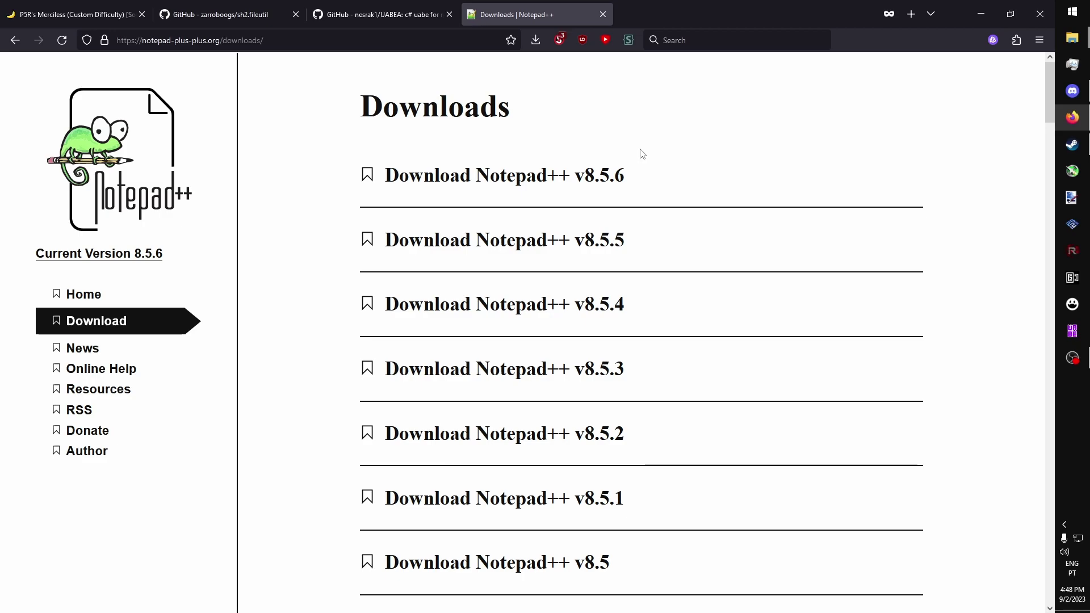
key("ctrl+Tab")
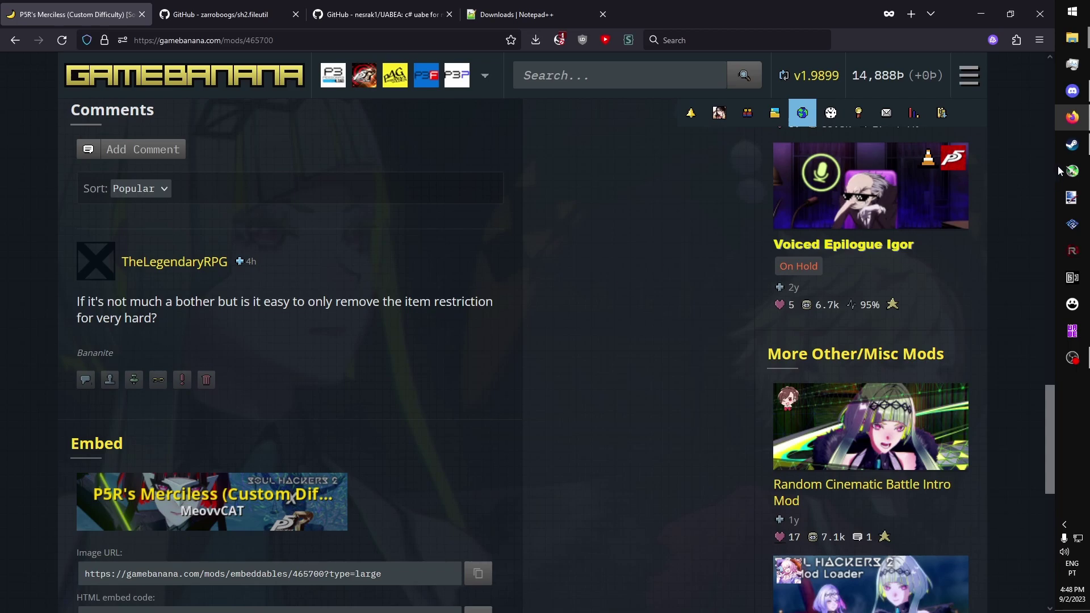
Step: Switch to Steam and view the Installed Files properties of Soul Hackers 2
left_click(1071, 145)
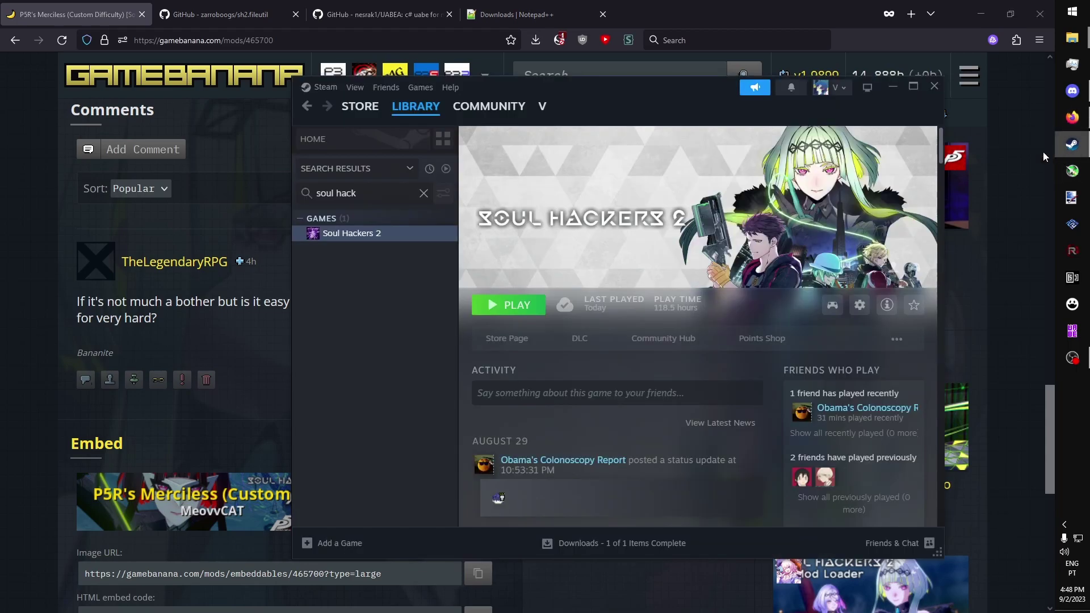
right_click(382, 240)
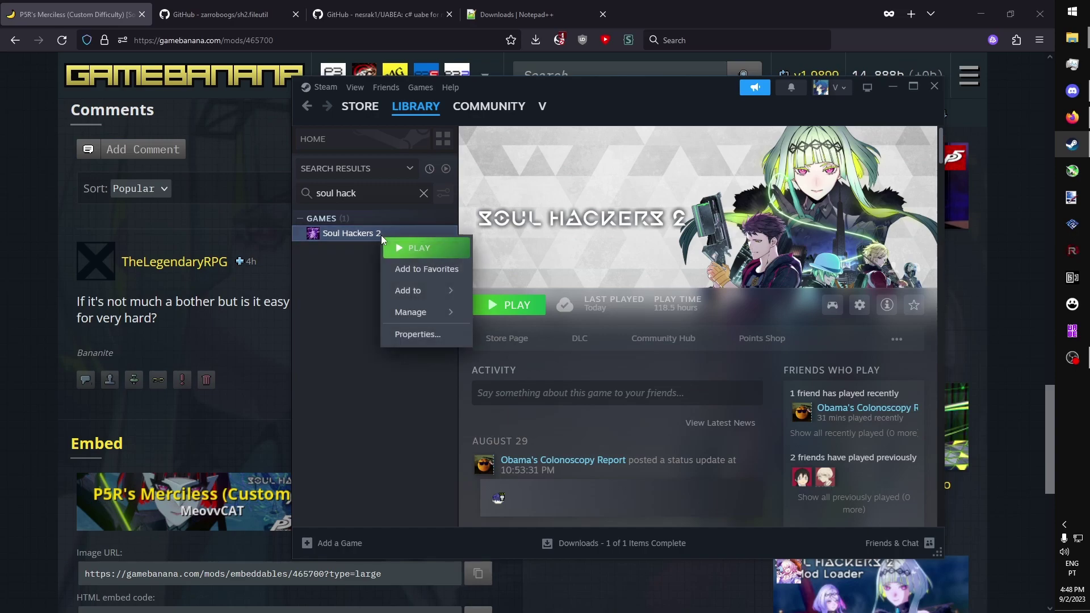
left_click(427, 334)
left_click(409, 237)
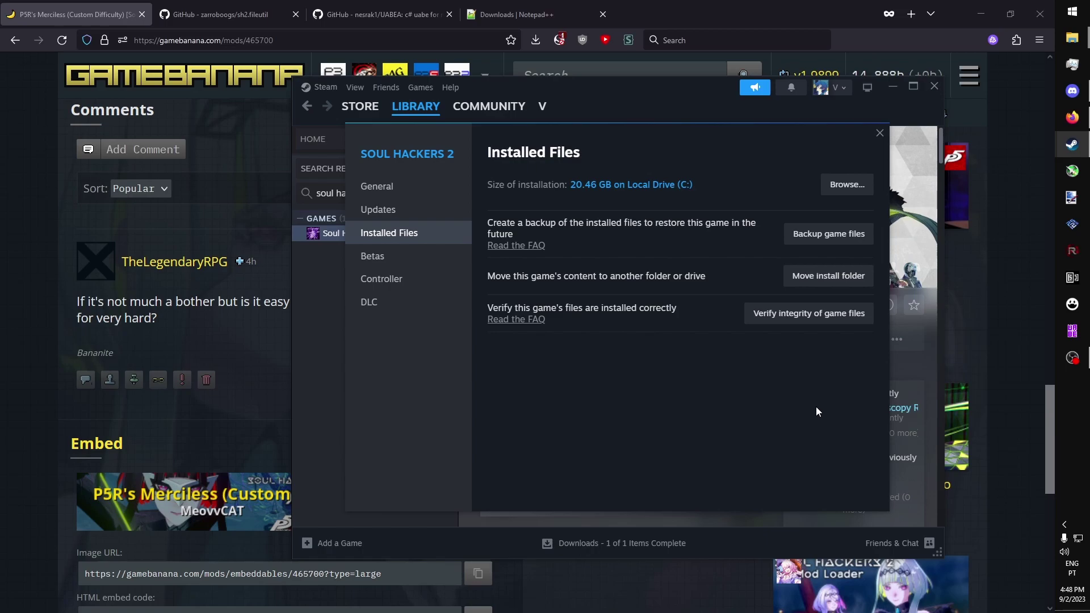
left_click(879, 133)
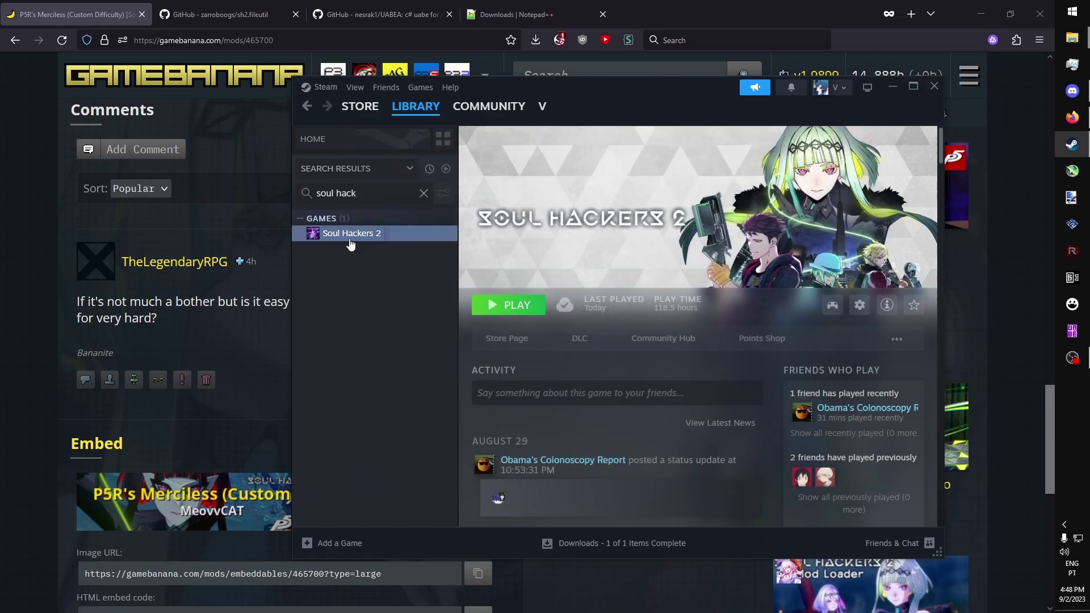
Step: Browse the local files of Soul Hackers 2 from the Steam library and enlarge the folder window vertically
right_click(351, 244)
mouse_move(397, 316)
left_click(475, 364)
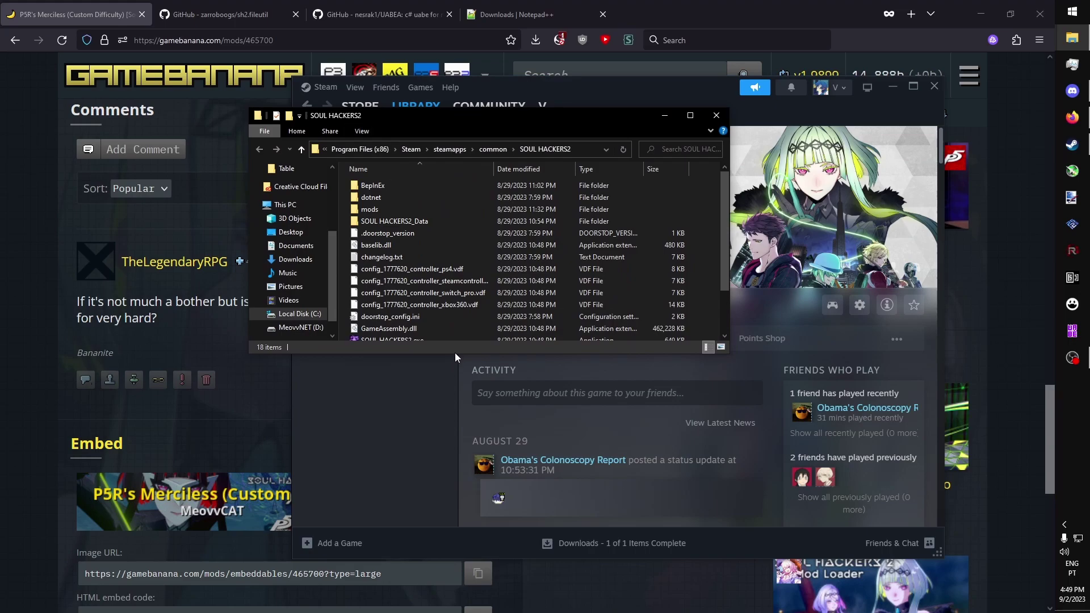
left_click_drag(454, 353, 466, 508)
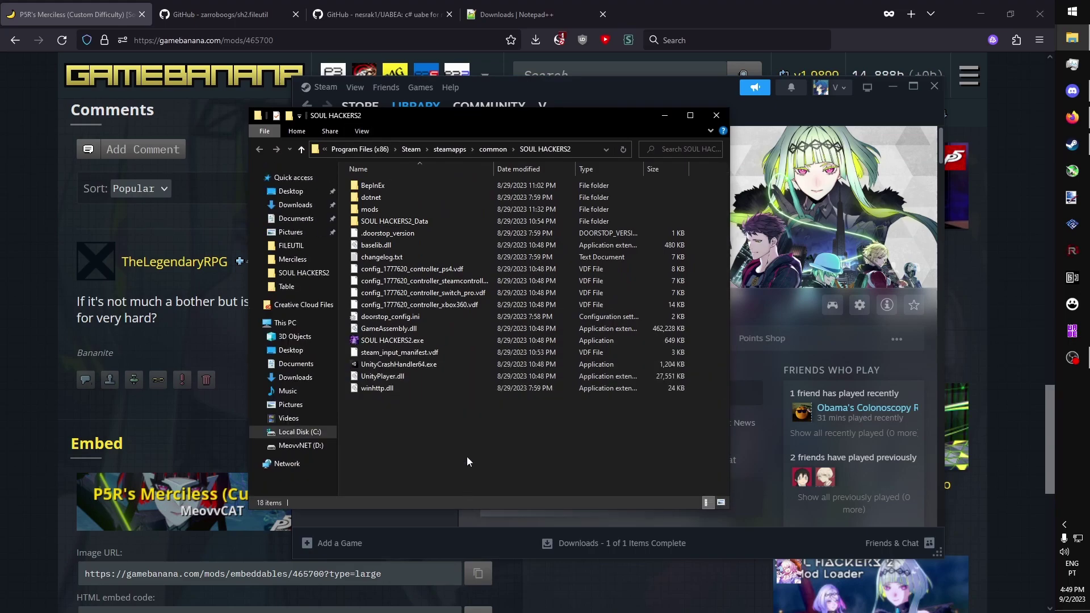
Step: Open the folder SOUL HACKERS2_Data\StreamingAssets\win\Table inside the game's installation
double_click(420, 225)
left_click(386, 223)
double_click(387, 223)
double_click(367, 225)
left_click(368, 307)
double_click(367, 306)
Step: Copy the commontable file from the Table folder into the FILEUTIL folder
left_click(375, 210)
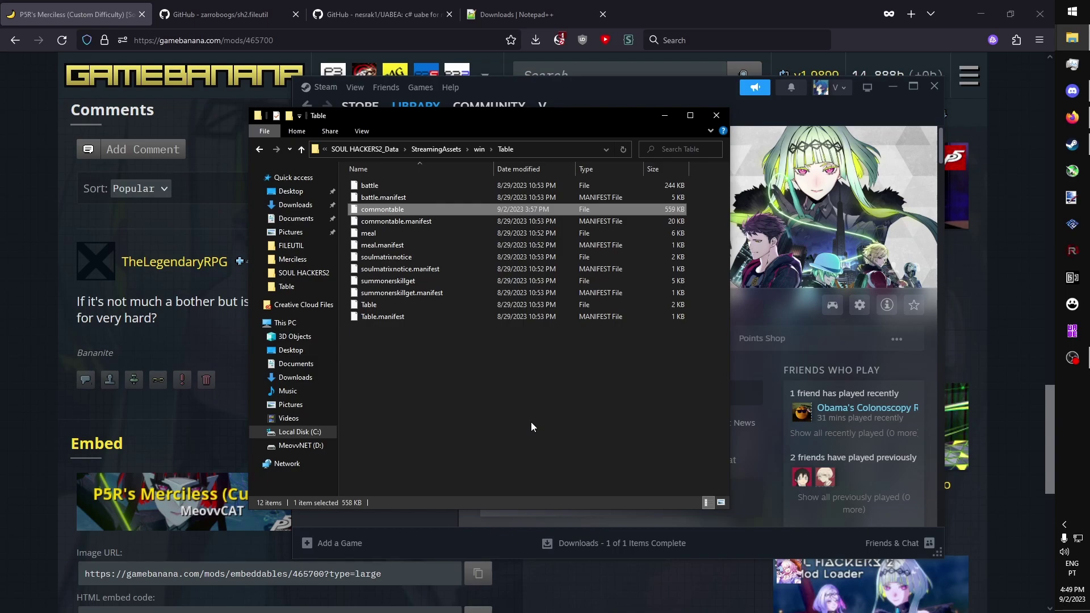
left_click(1072, 39)
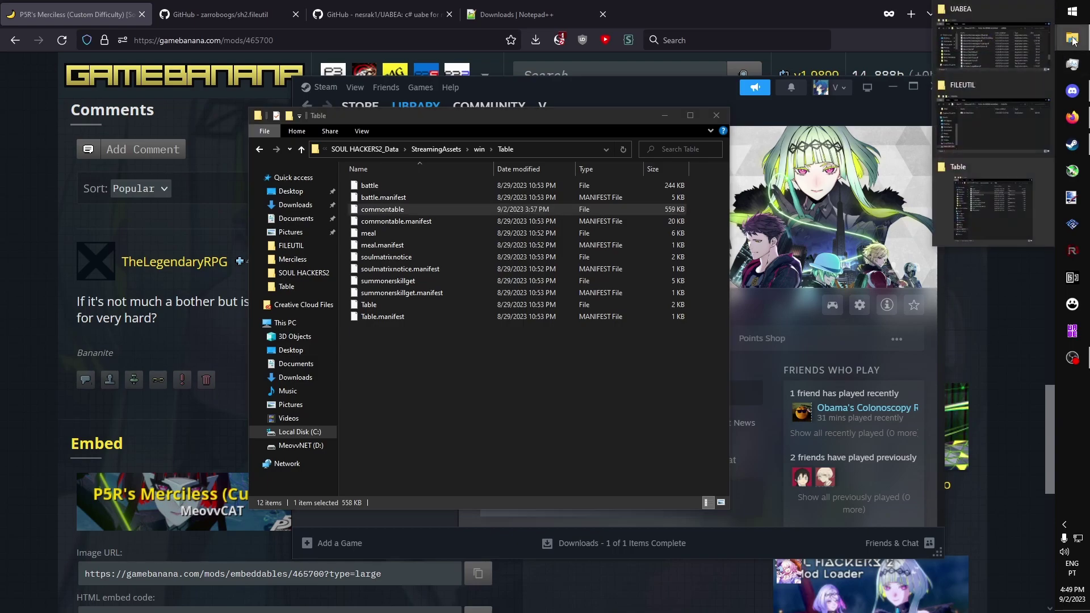
left_click(1015, 126)
key("ctrl+v")
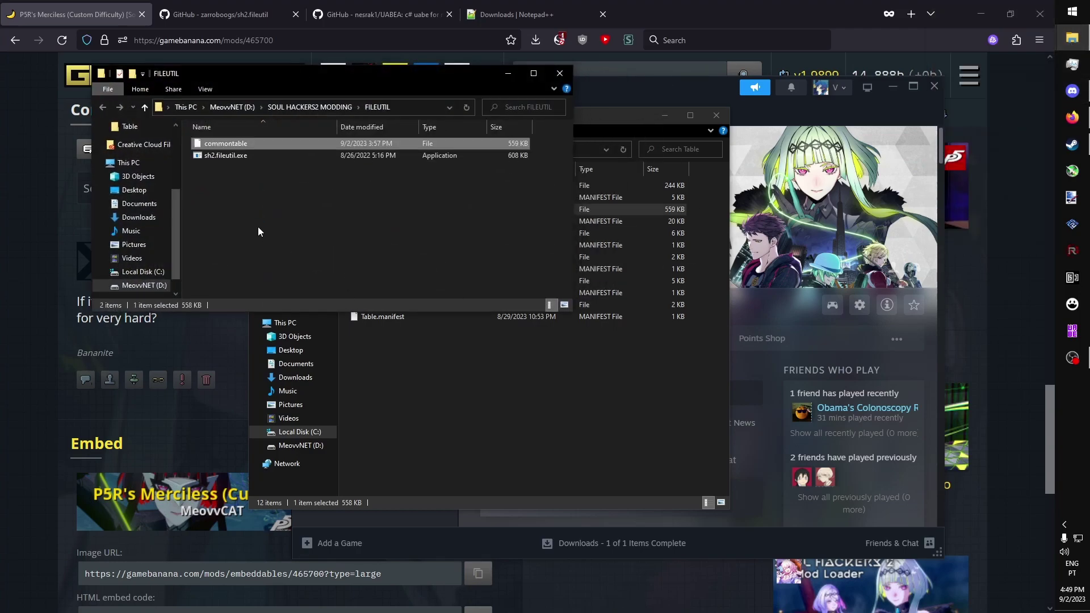
Step: Open a Command Prompt beside the FILEUTIL folder and switch to the D: drive
key("super")
type("cmd")
key("Return")
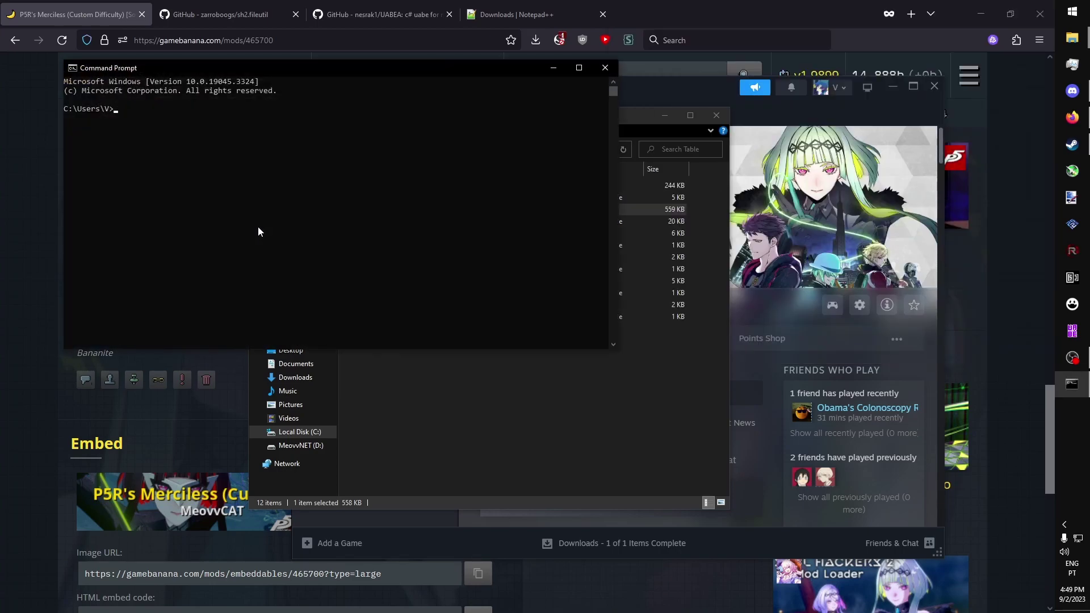
left_click_drag(142, 68, 438, 259)
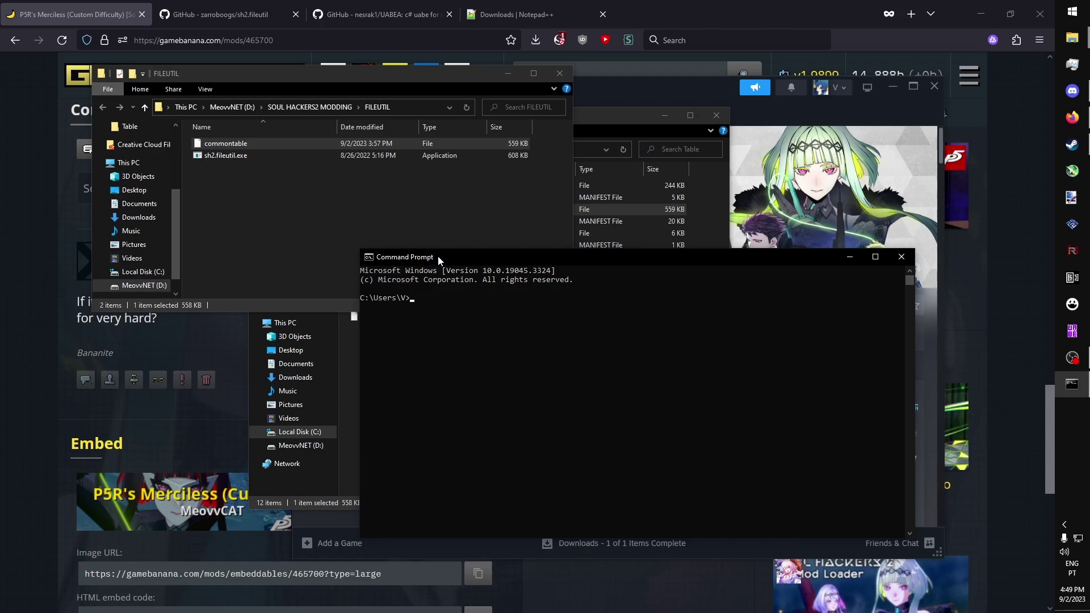
type("d:")
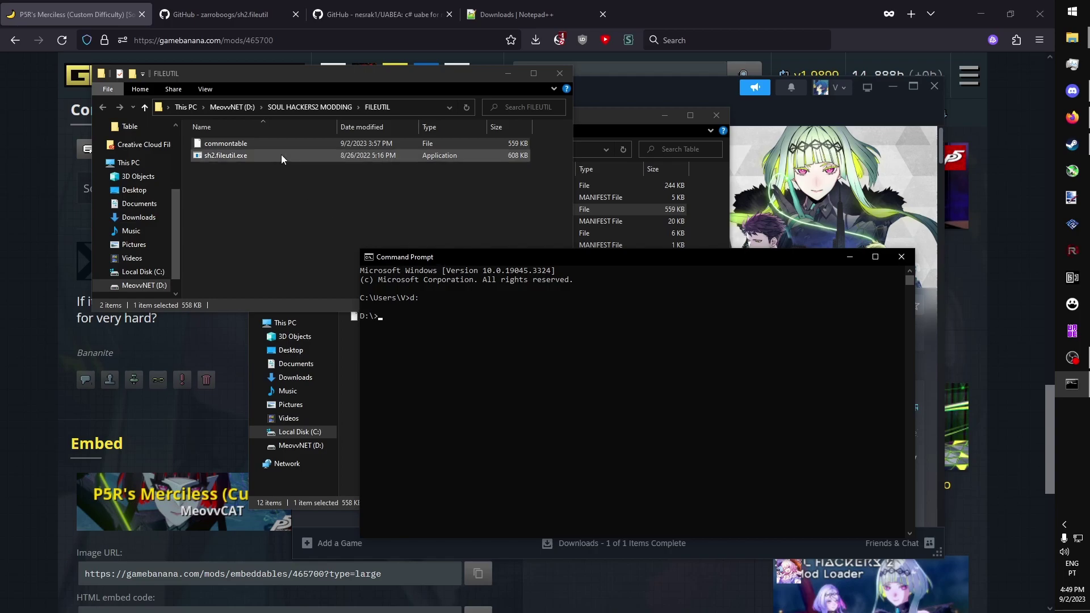
Step: Run sh2.fileutil.exe with the crypt command on FILEUTIL's commontable, writing commontable.dec to the same folder, and select the new file
left_click_drag(281, 154, 502, 316)
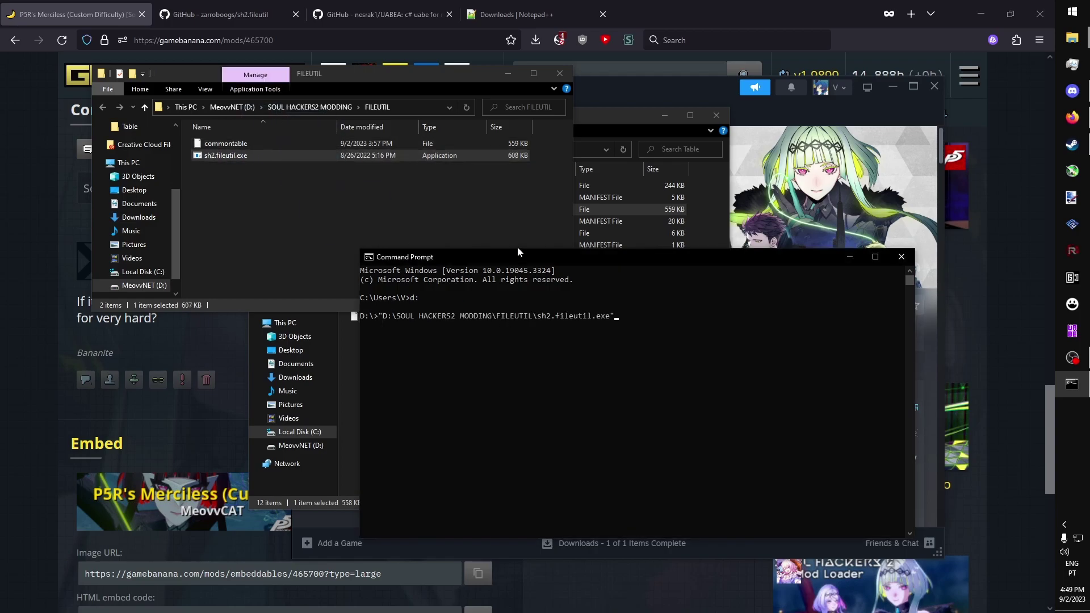
type("ceyp")
key("BackSpace")
key("BackSpace")
key("BackSpace")
type("rypt")
left_click_drag(227, 147, 713, 326)
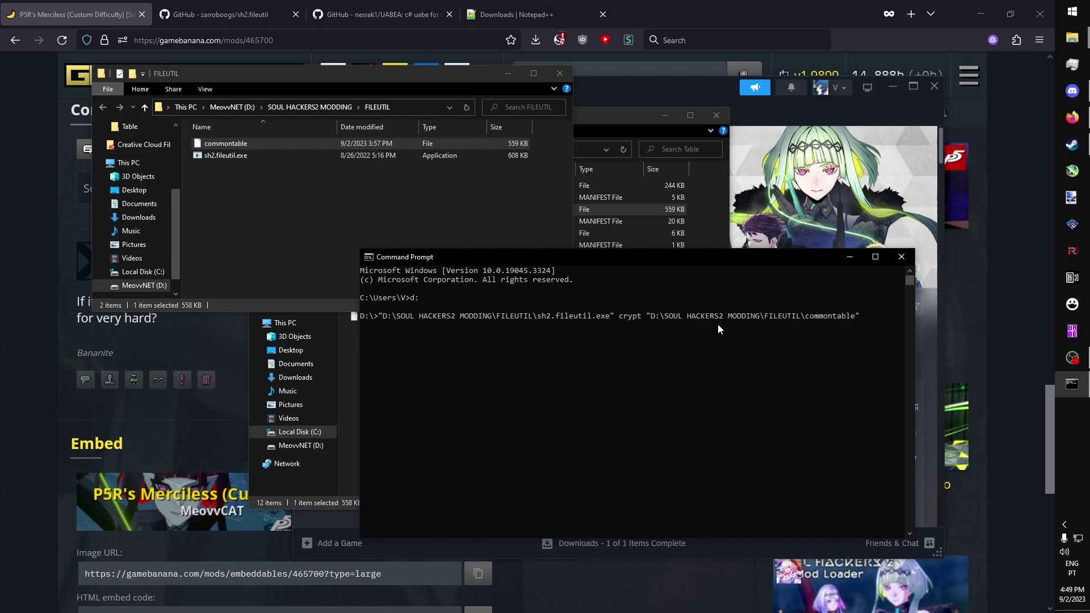
left_click_drag(250, 144, 623, 276)
left_click_drag(873, 315, 873, 316)
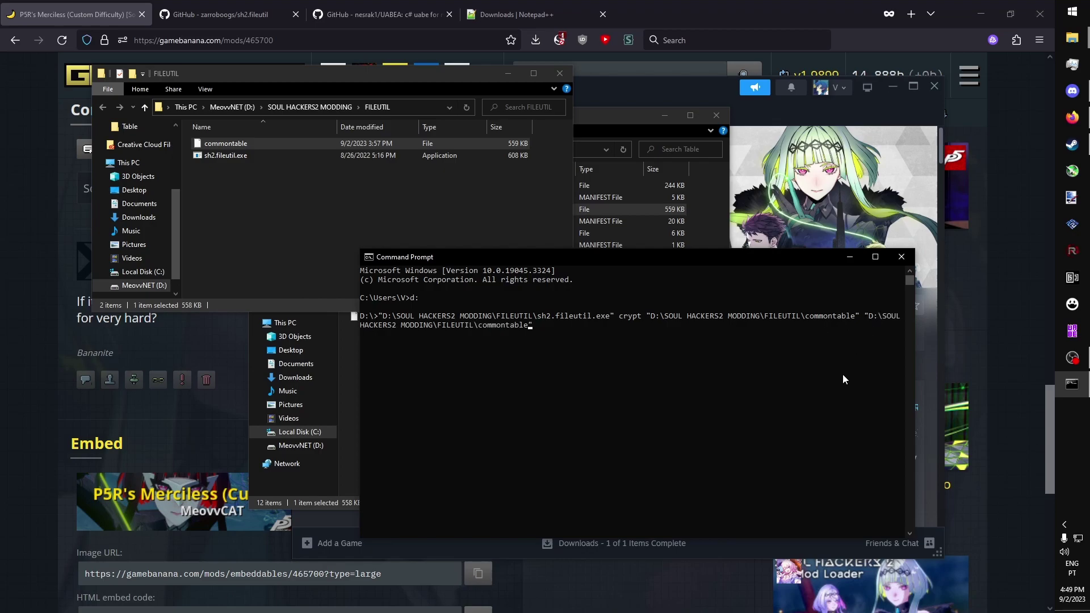
type("dec")
key("Return")
left_click(284, 157)
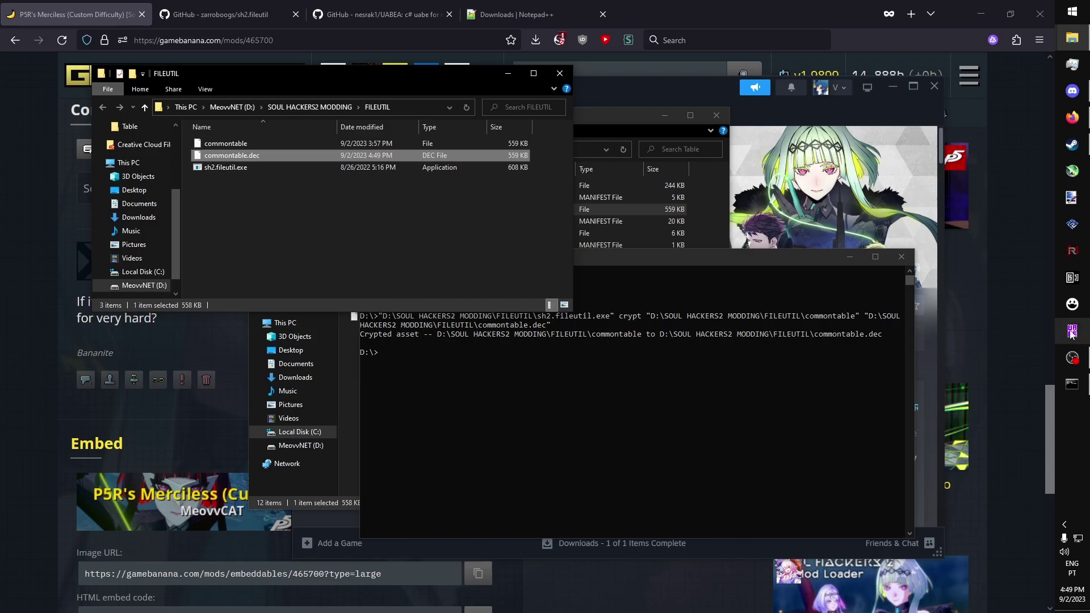
Step: Switch to UABEA, open commontable.dec and decompress the bundle to memory
left_click(257, 114)
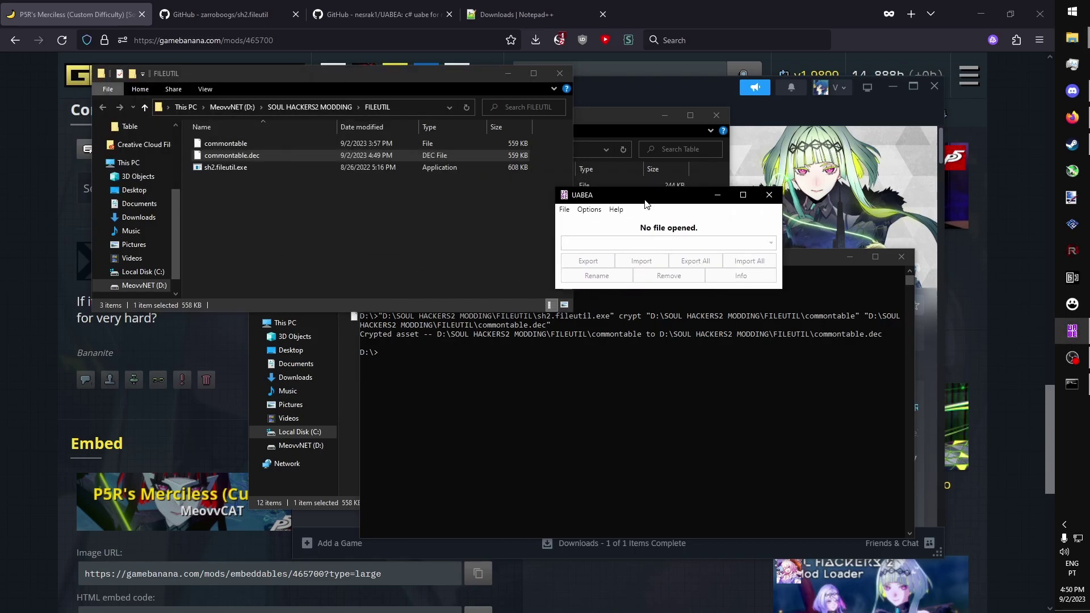
left_click(564, 209)
left_click(574, 224)
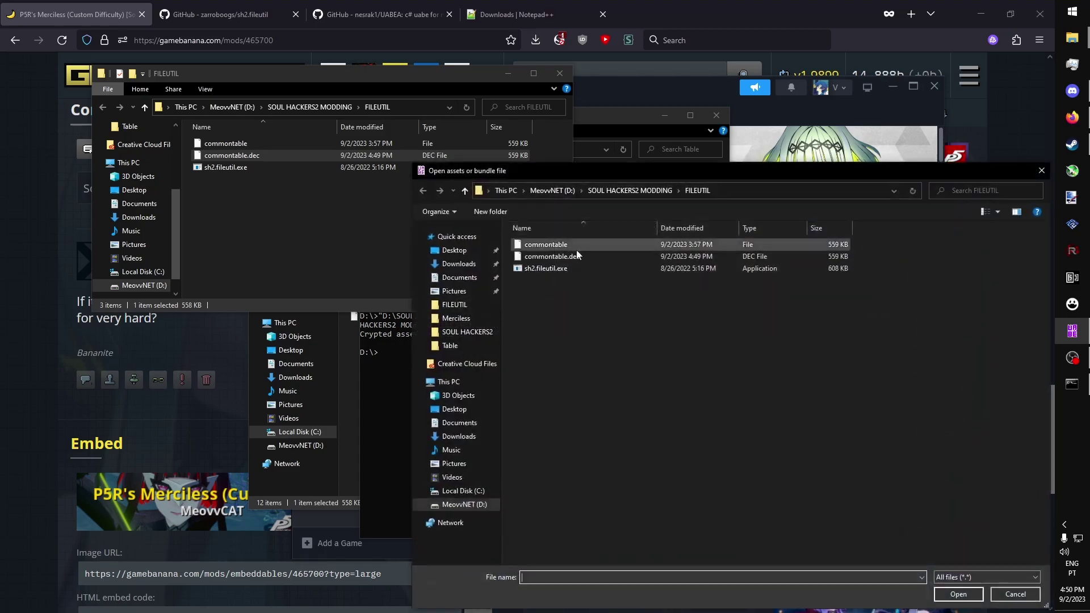
double_click(569, 261)
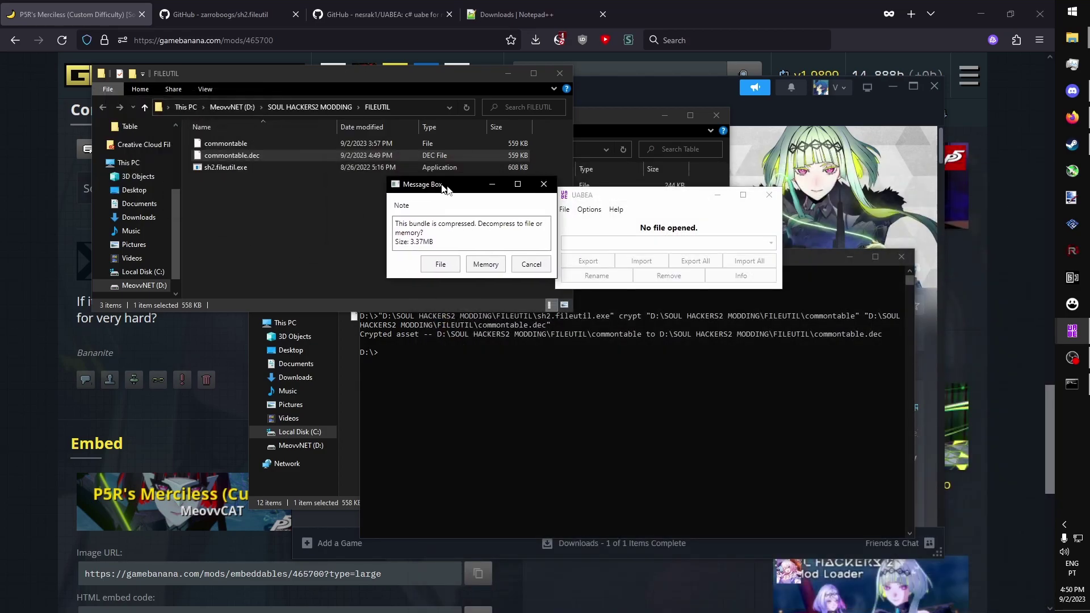
left_click_drag(461, 193, 569, 220)
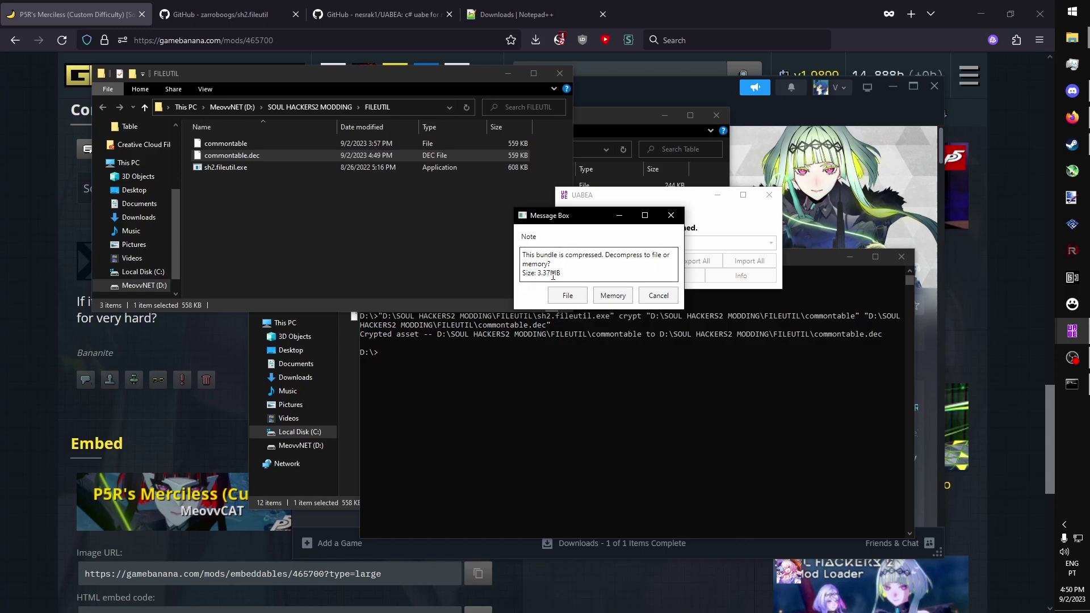
left_click(622, 298)
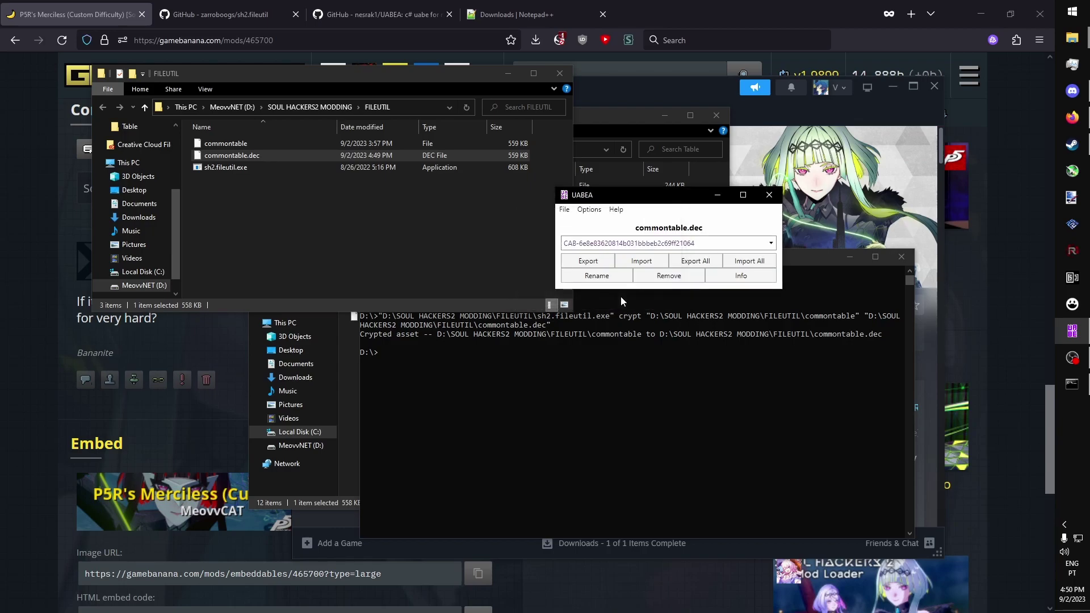
Step: Open the bundle's asset info in an enlarged, repositioned window and sort the assets by name
left_click(758, 277)
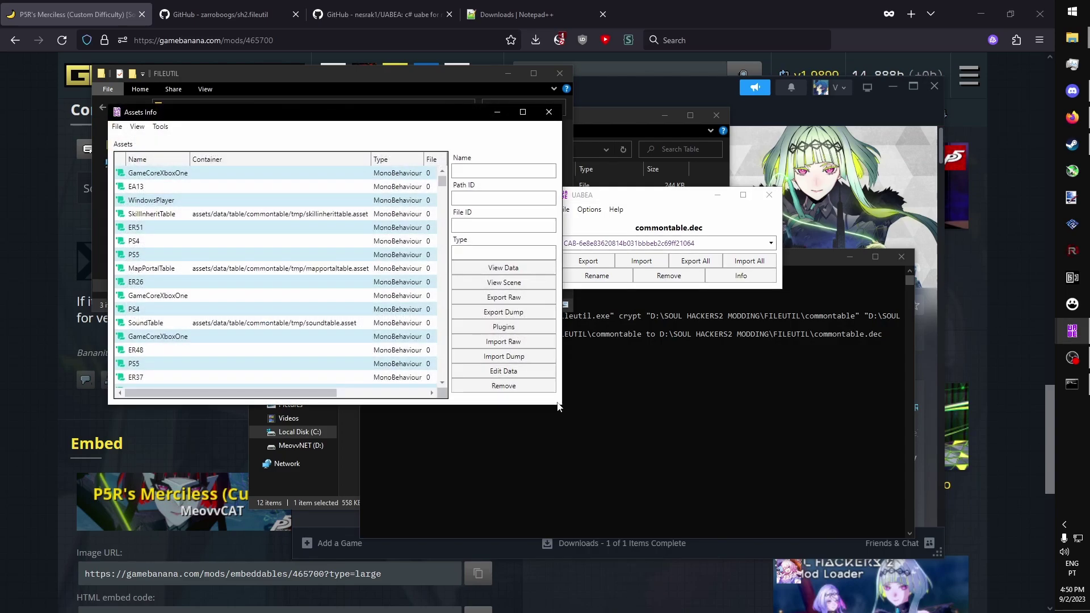
left_click_drag(557, 407, 852, 579)
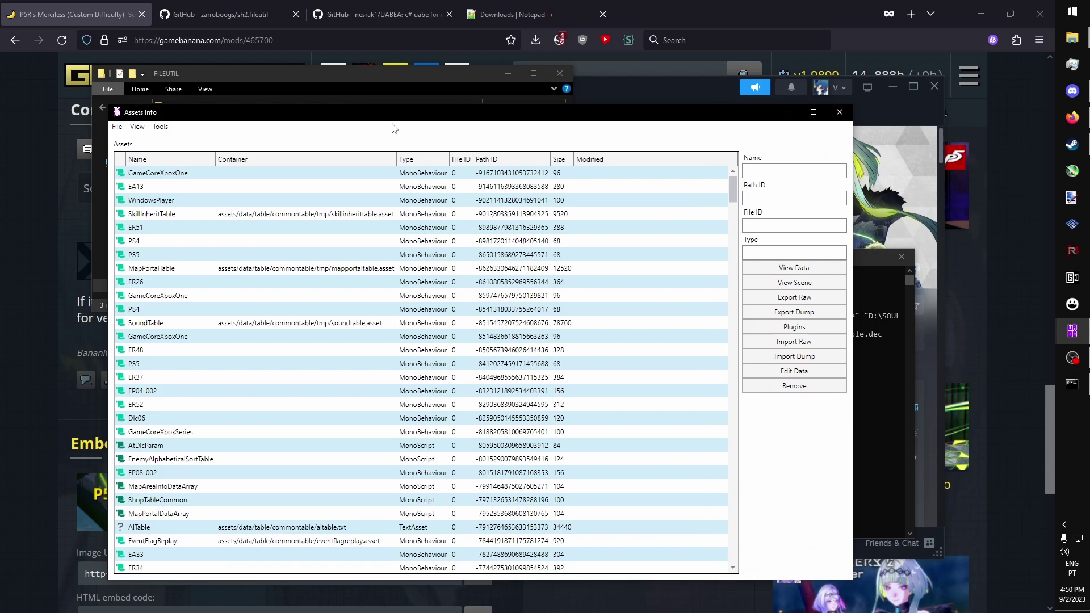
left_click_drag(396, 113, 465, 89)
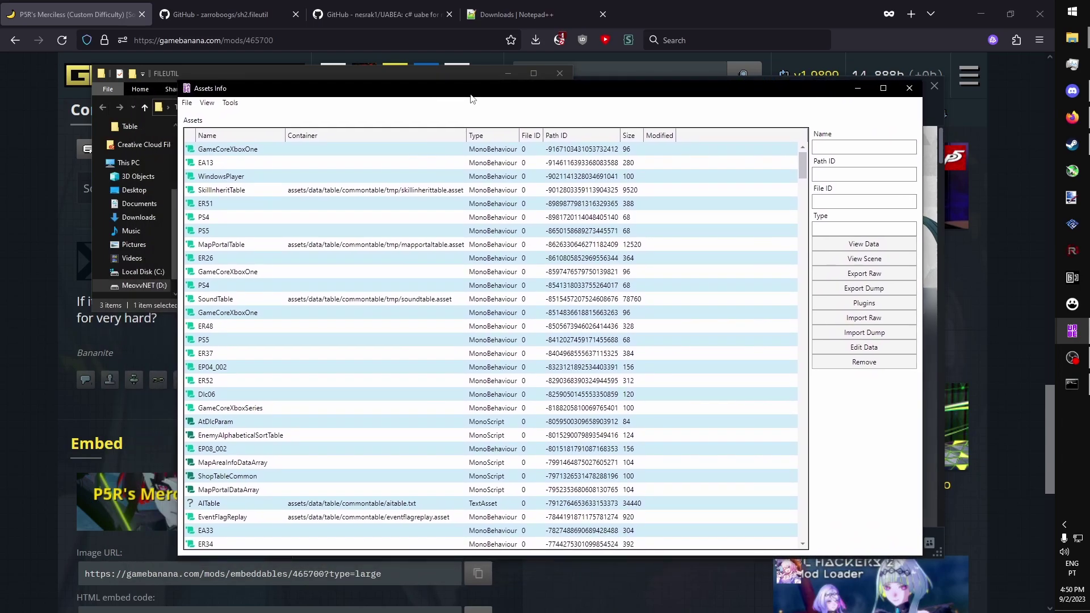
left_click(210, 136)
Step: Find and select the DifficultyTable MonoBehaviour asset in the name-sorted asset list
left_click(320, 204)
scroll(322, 214, "down", 5)
key("Down")
key("Down")
key("Down")
key("Down")
key("Down")
key("Down")
key("Down")
key("Down")
key("Down")
key("Down")
key("Down")
key("Down")
key("Down")
key("Down")
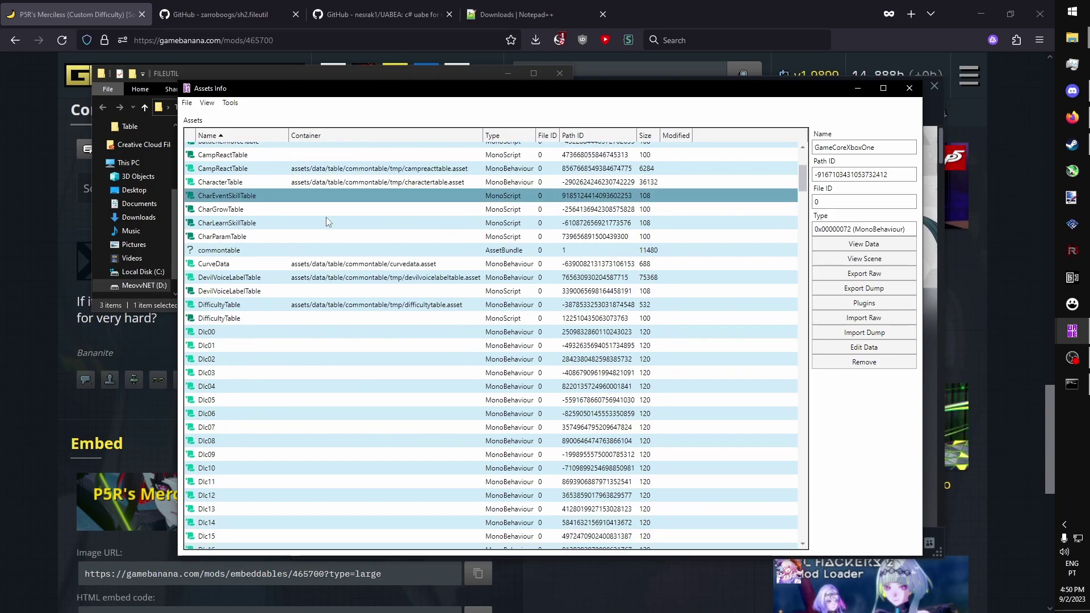
key("Down")
key("Down")
key("Down")
key("Down")
key("Down")
key("Down")
key("Down")
key("Down")
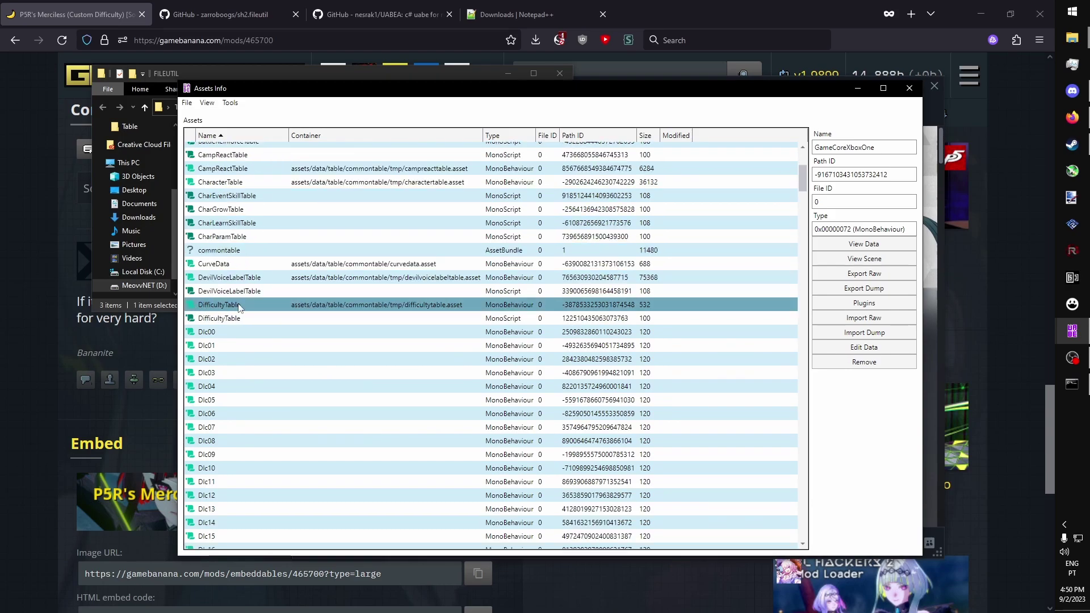
left_click(272, 307)
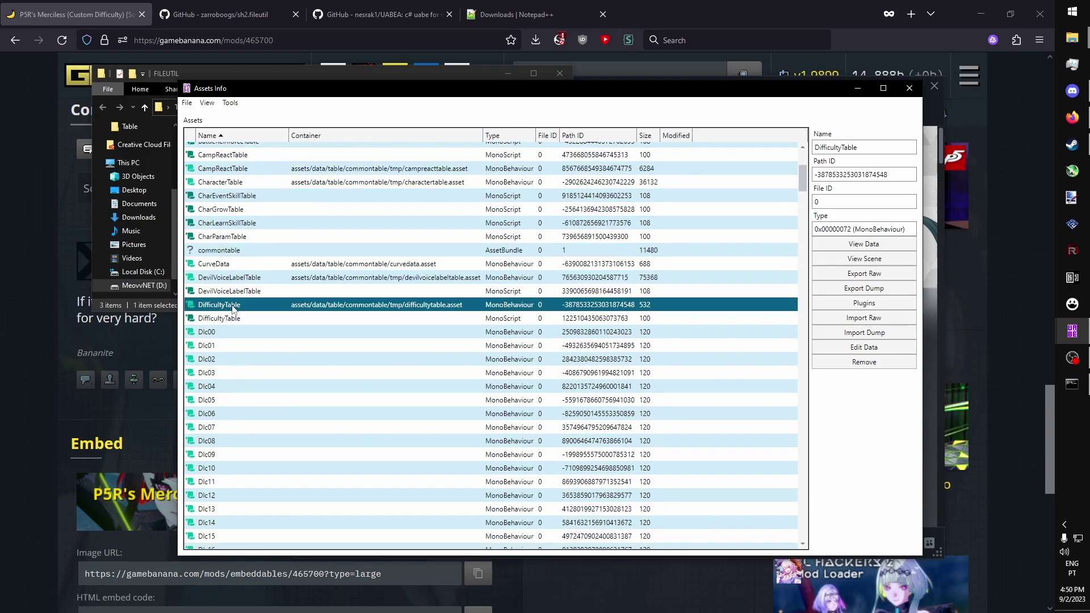
Step: Export a dump of the DifficultyTable asset to the FILEUTIL folder as a UABEA json dump with the default file name
left_click(859, 289)
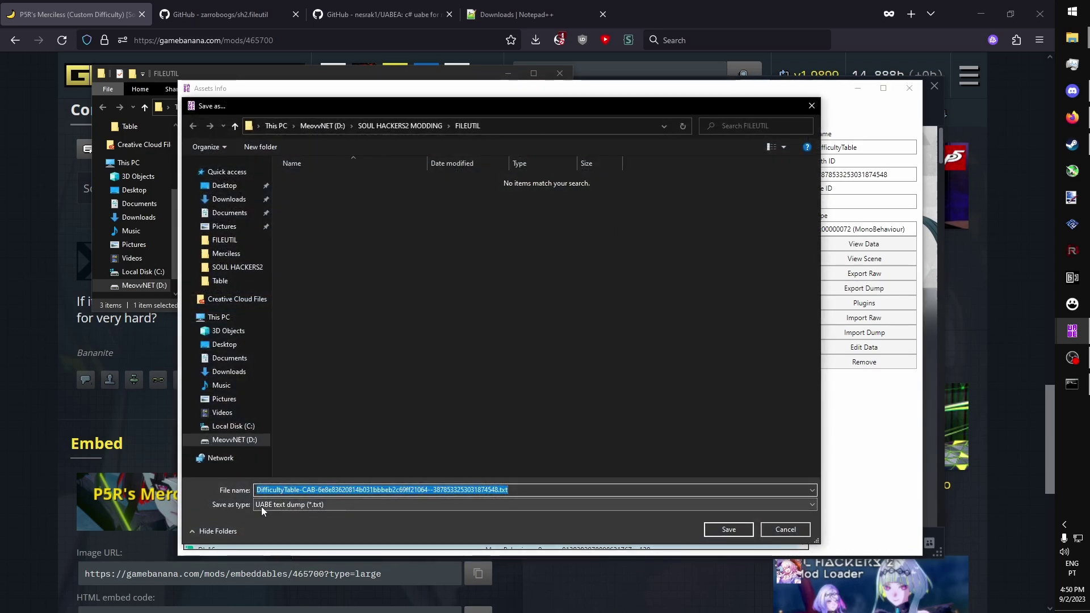
left_click(267, 504)
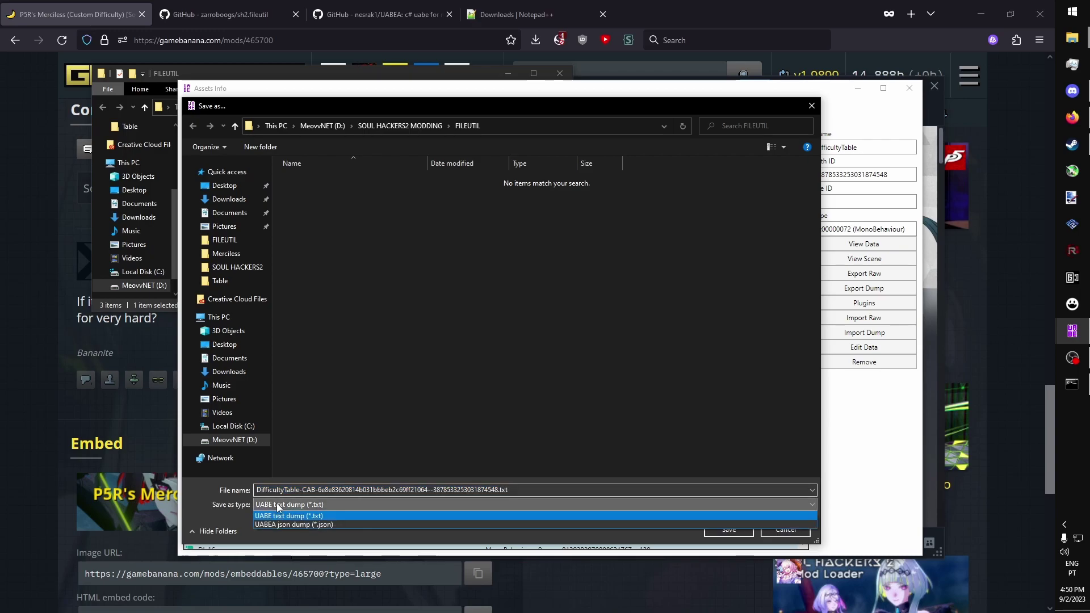
left_click(314, 525)
left_click(737, 533)
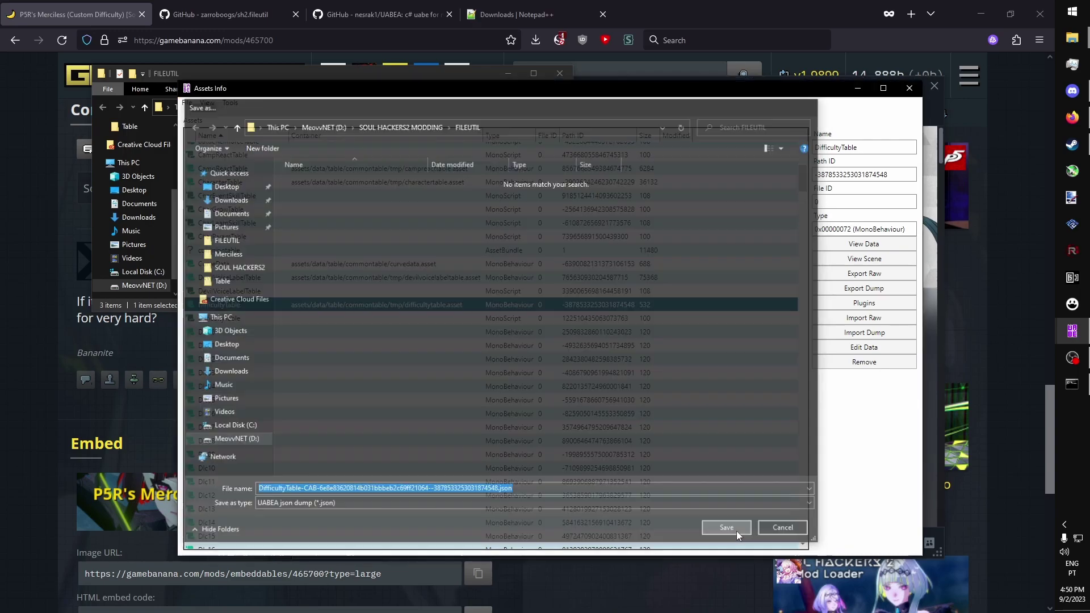
Step: Open the exported DifficultyTable JSON from the FILEUTIL folder in Notepad++ and skim its entries
left_click_drag(340, 73, 468, 108)
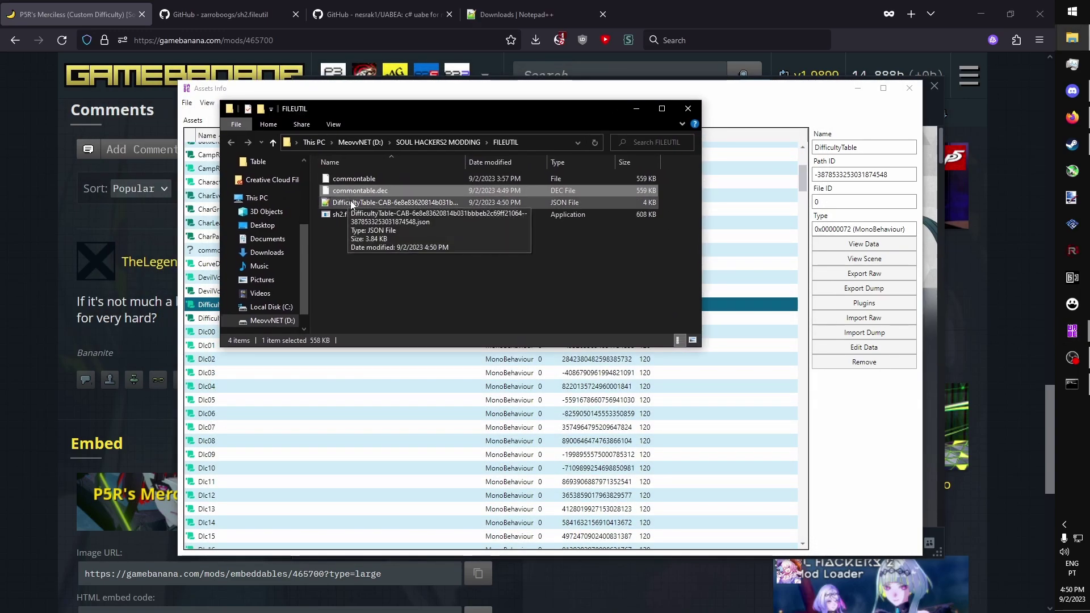
double_click(352, 203)
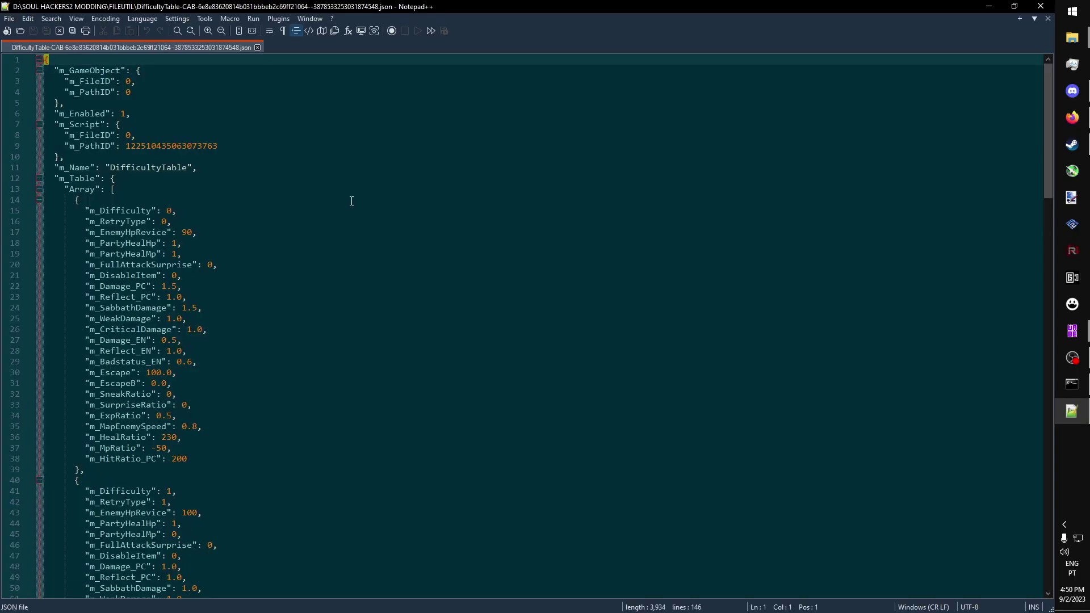
scroll(319, 146, "down", 15)
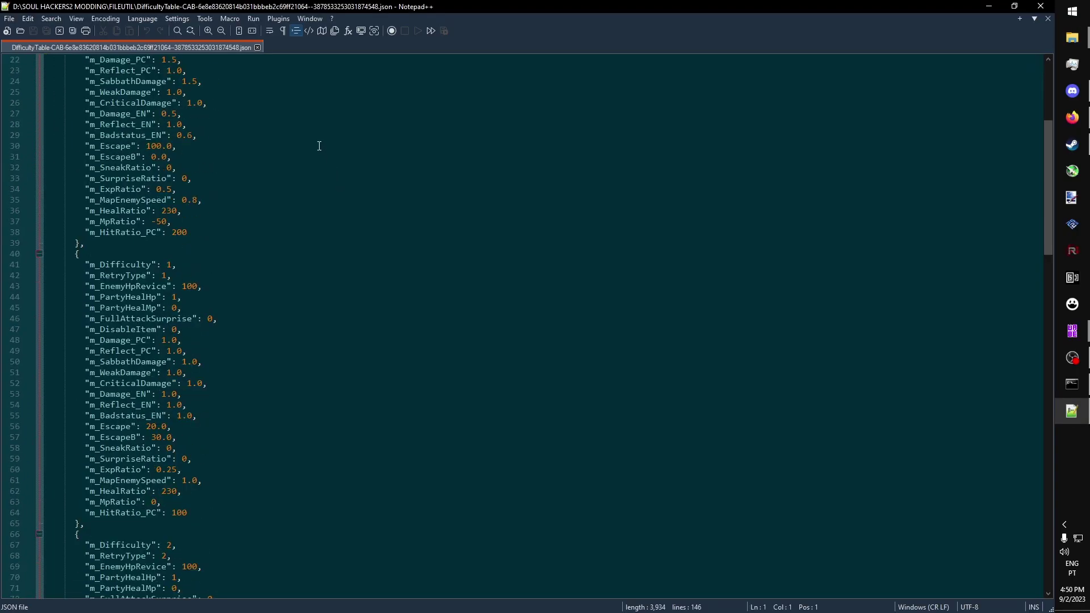
scroll(319, 146, "down", 16)
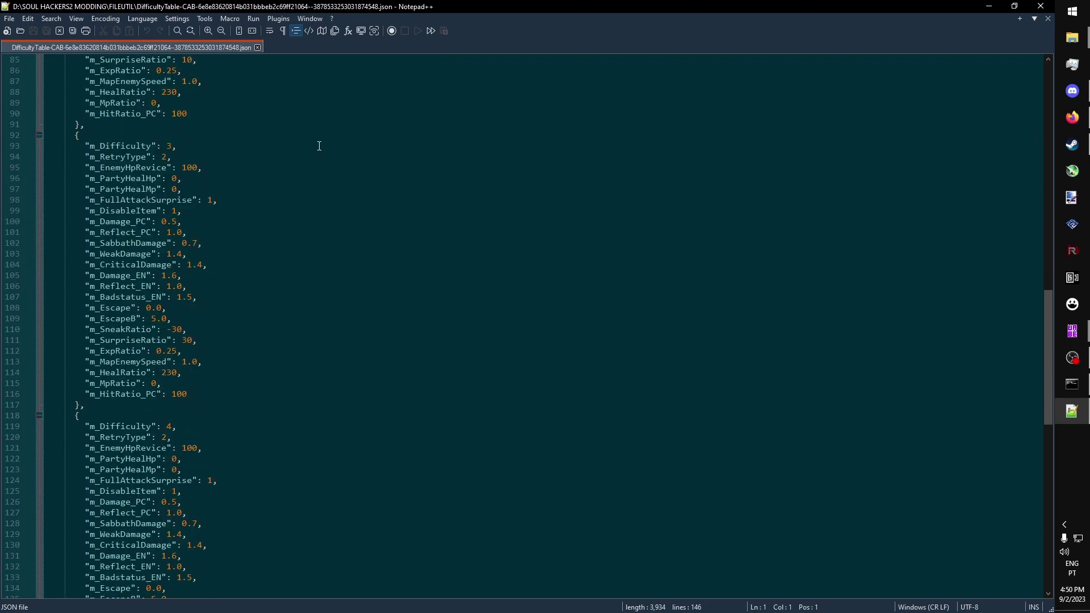
scroll(362, 245, "up", 20)
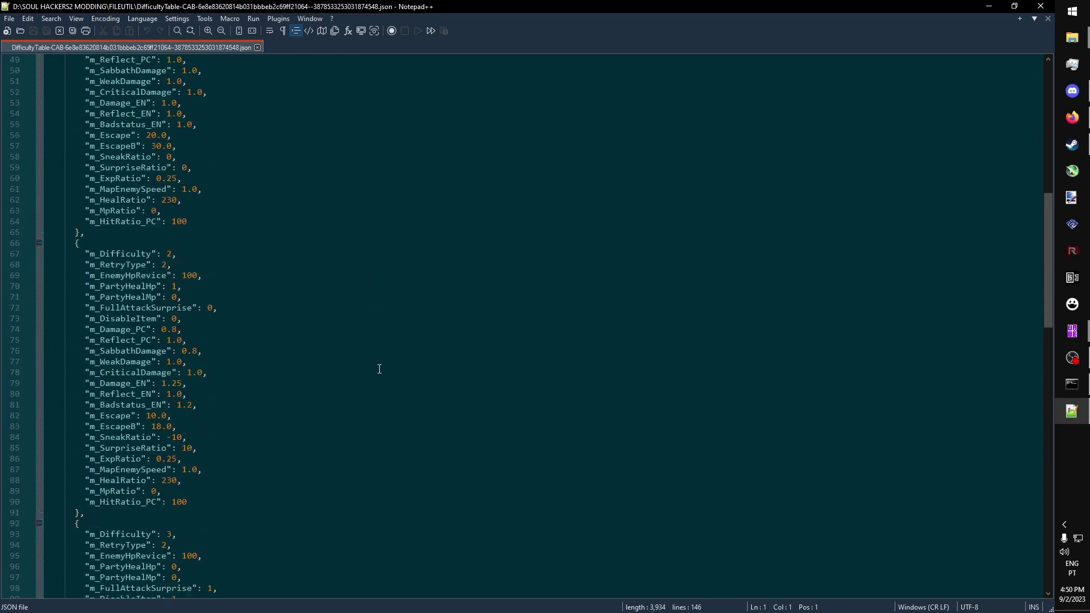
Step: Examine the m_Difficulty number that identifies each entry in the table's array, from the first entry to the last
scroll(355, 307, "up", 4)
left_click_drag(177, 211, 167, 211)
scroll(169, 211, "down", 20)
scroll(170, 326, "down", 8)
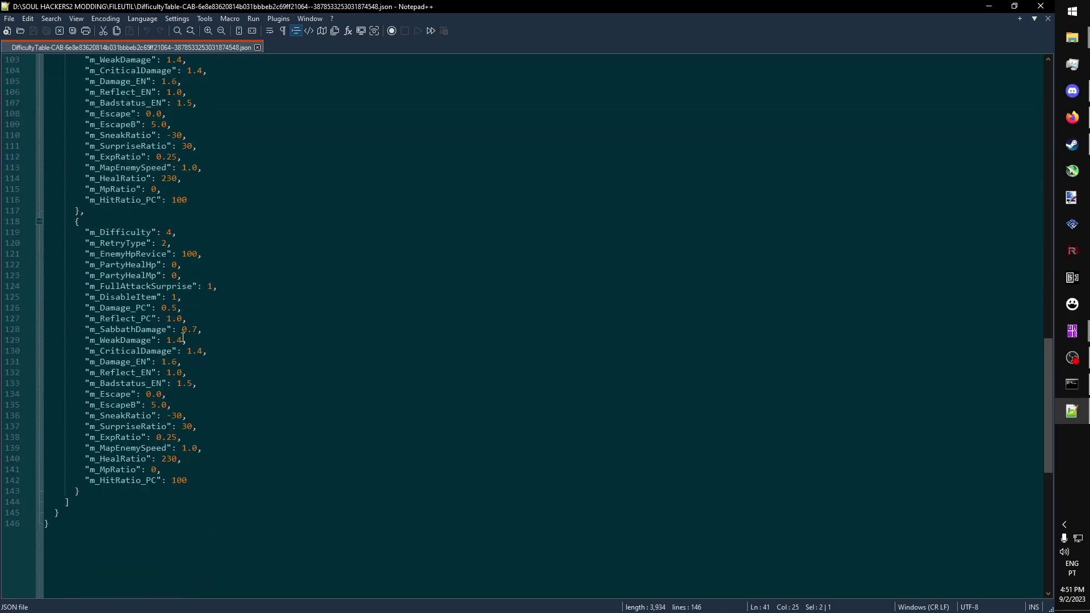
scroll(193, 346, "up", 20)
scroll(208, 366, "up", 10)
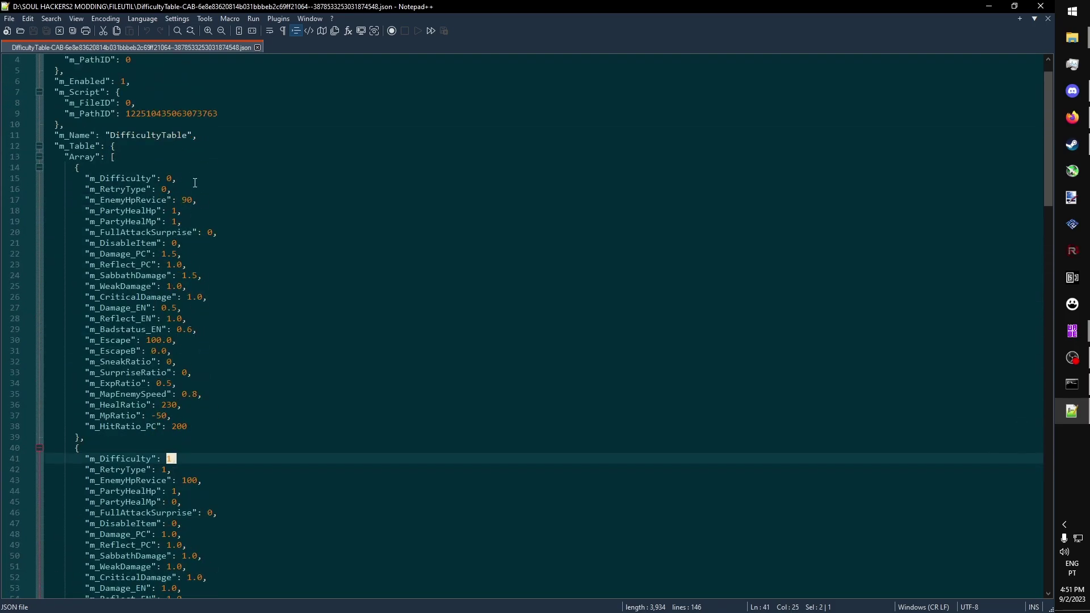
left_click_drag(178, 145, 167, 146)
scroll(183, 326, "down", 4)
left_click_drag(178, 329, 167, 330)
scroll(170, 329, "down", 7)
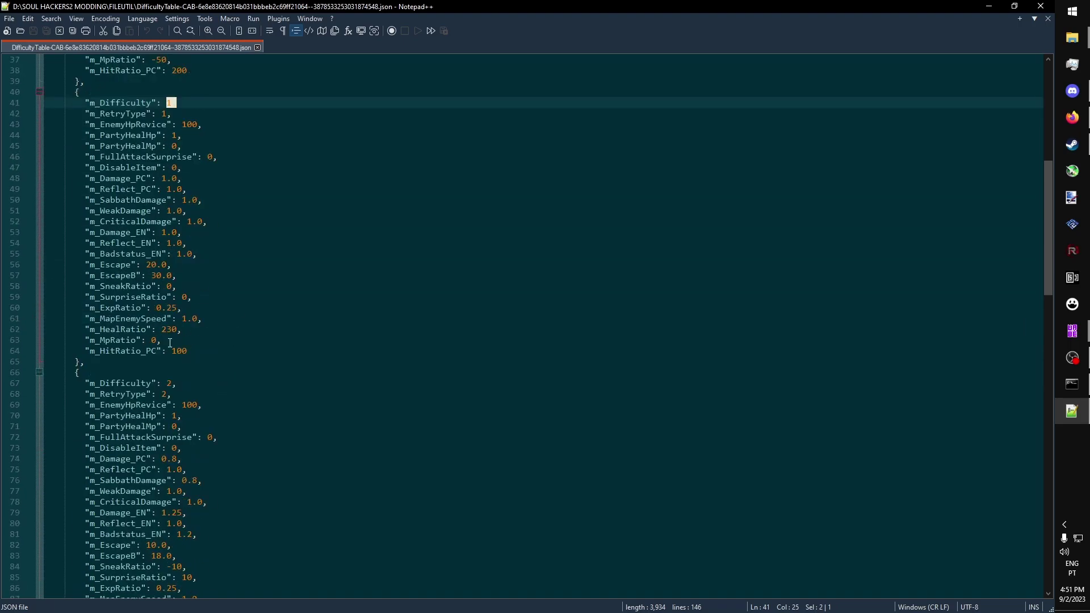
left_click_drag(178, 384, 166, 384)
scroll(170, 384, "down", 7)
scroll(221, 253, "down", 5)
mouse_move(178, 274)
left_mouse_down()
mouse_move(161, 275)
mouse_move(167, 265)
left_mouse_up()
scroll(177, 286, "down", 9)
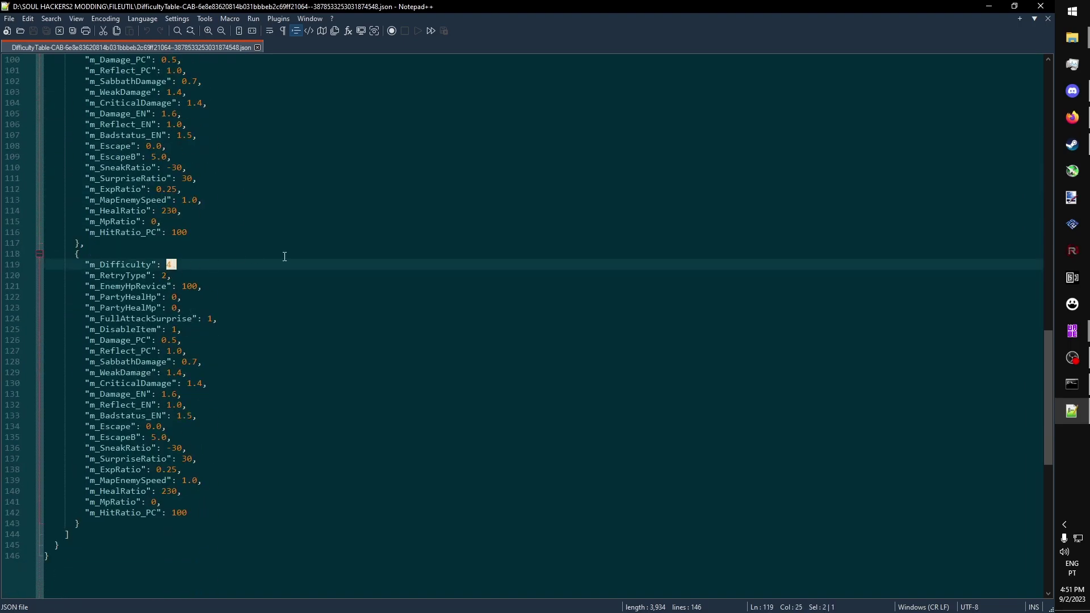
Step: Examine the difficulty 3 entry's retry, enemy HP, party healing and surprise-attack fields and compare them with the difficulty 0 entry
left_click(278, 275)
scroll(245, 413, "up", 3)
scroll(261, 278, "down", 1)
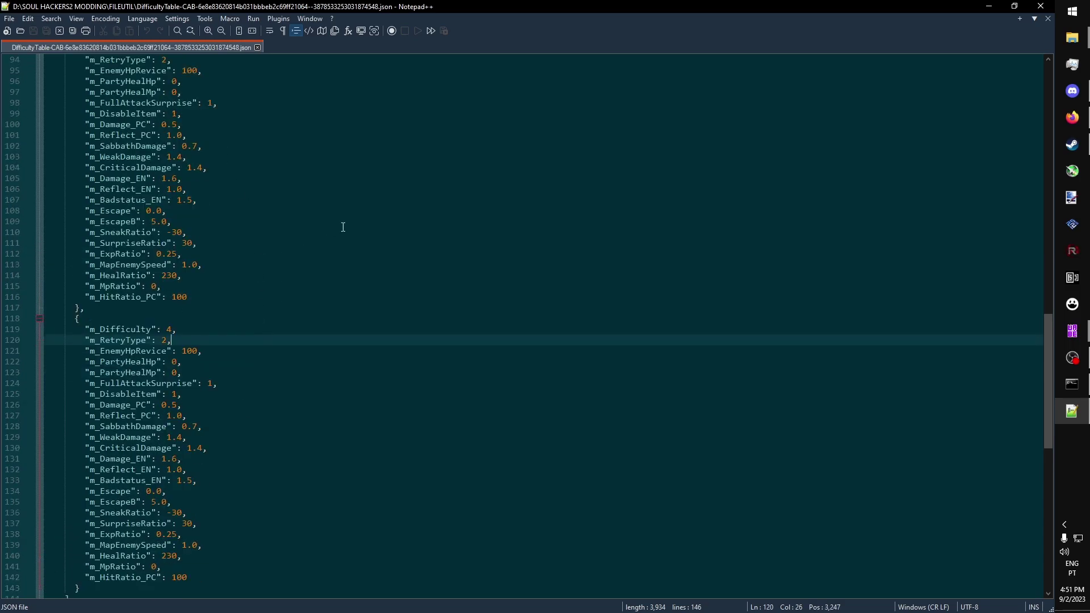
scroll(296, 389, "up", 6)
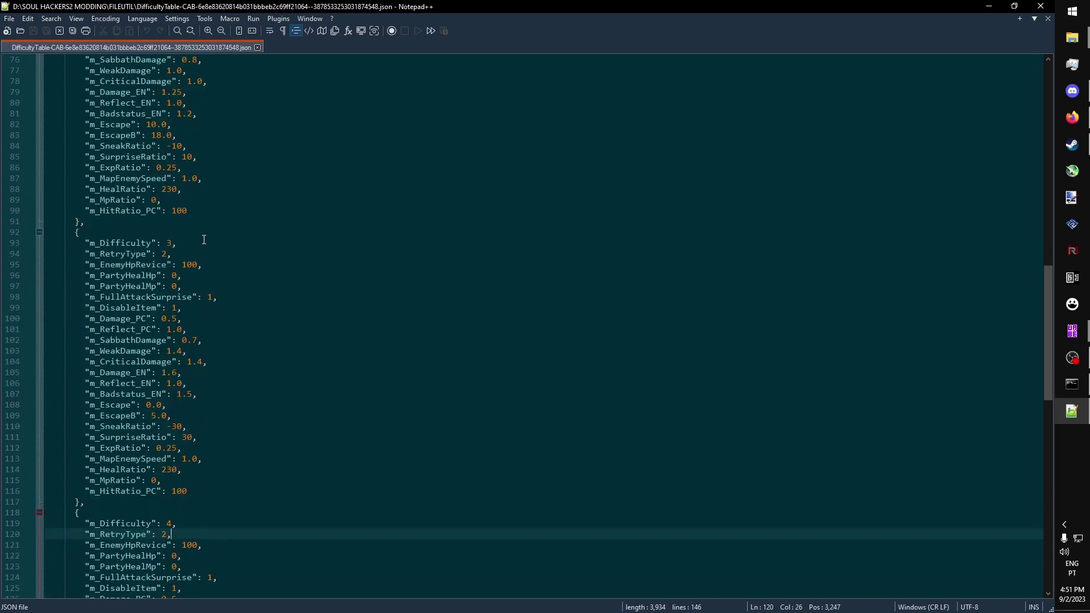
left_click_drag(177, 243, 166, 243)
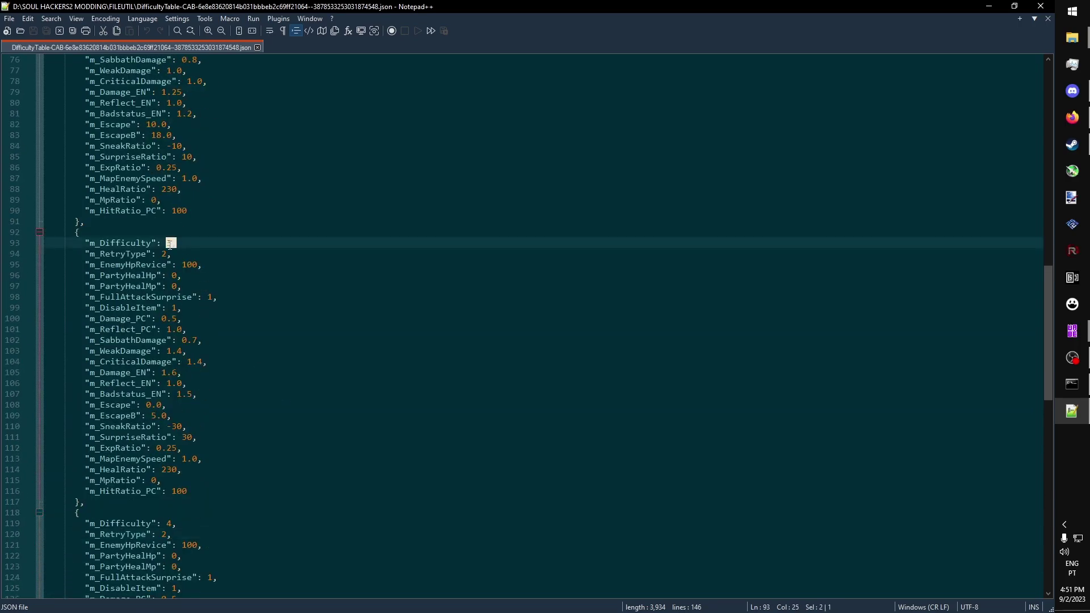
left_click(246, 244)
scroll(265, 242, "down", 2)
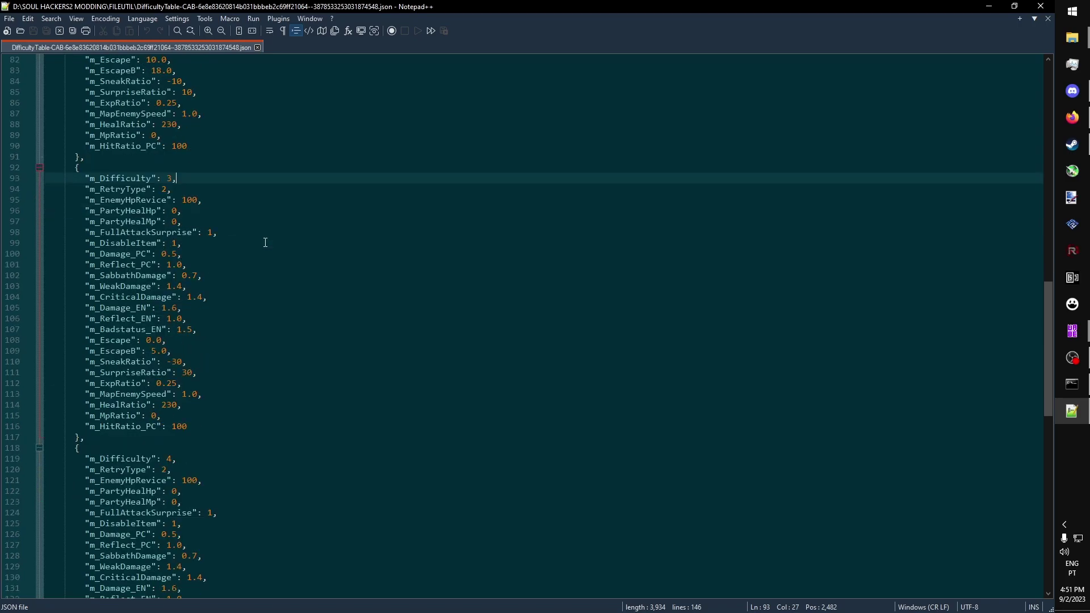
left_click(135, 189)
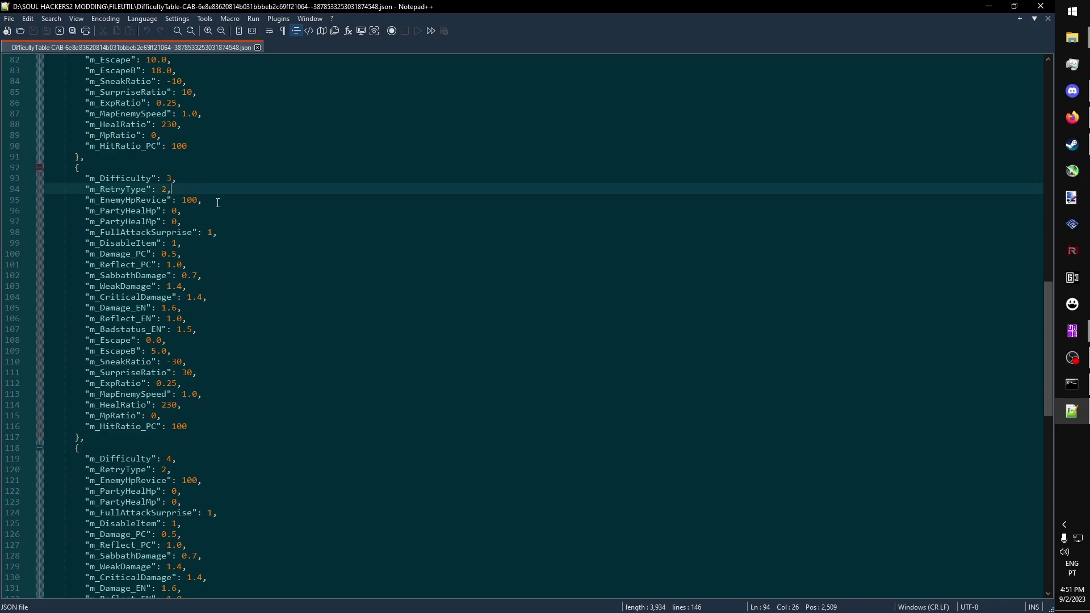
left_click_drag(221, 229, 87, 202)
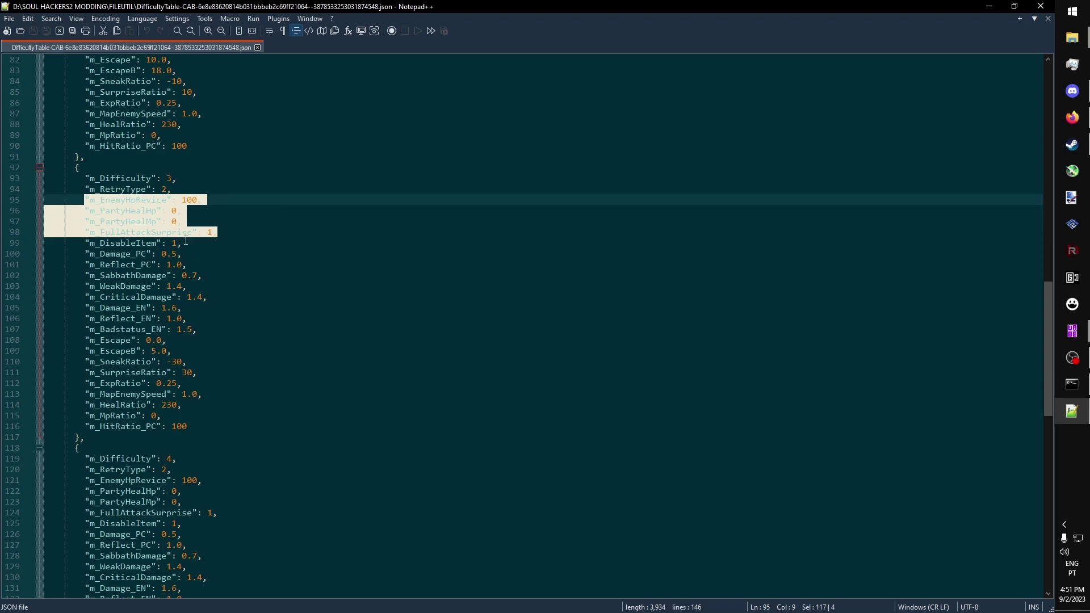
scroll(246, 240, "up", 9)
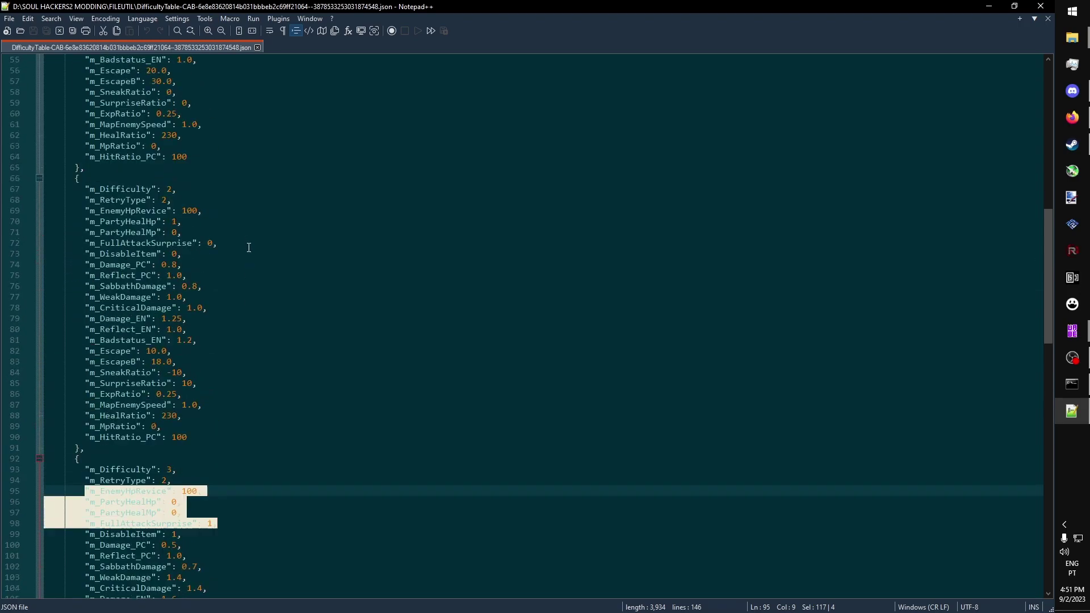
scroll(248, 248, "up", 18)
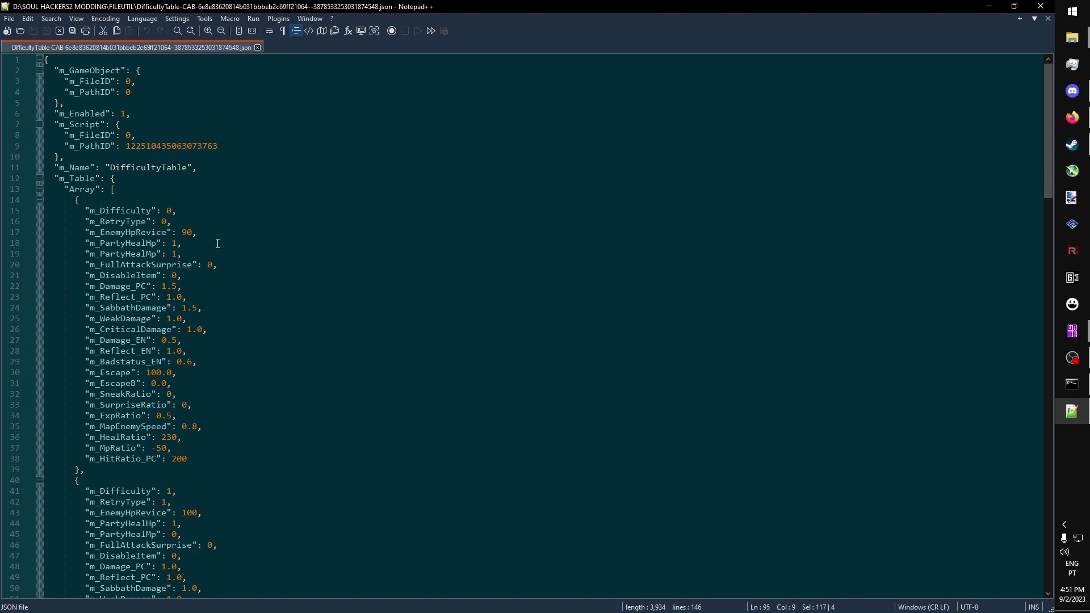
double_click(175, 244)
left_click(178, 253)
double_click(186, 232)
double_click(210, 264)
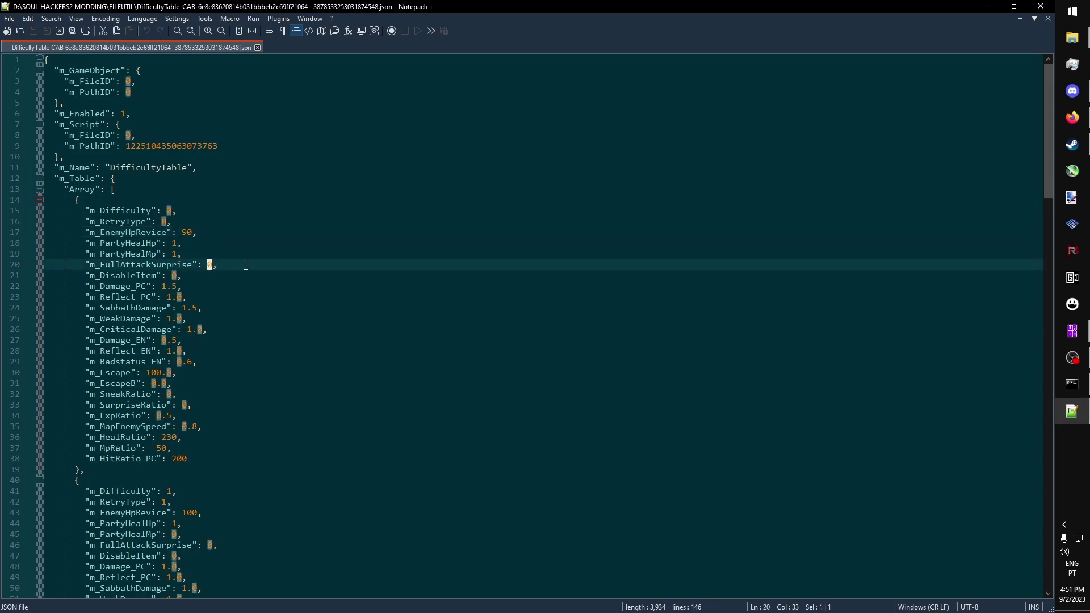
Step: Set m_DisableItem to 0 in the difficulty 3 entry
scroll(247, 265, "down", 20)
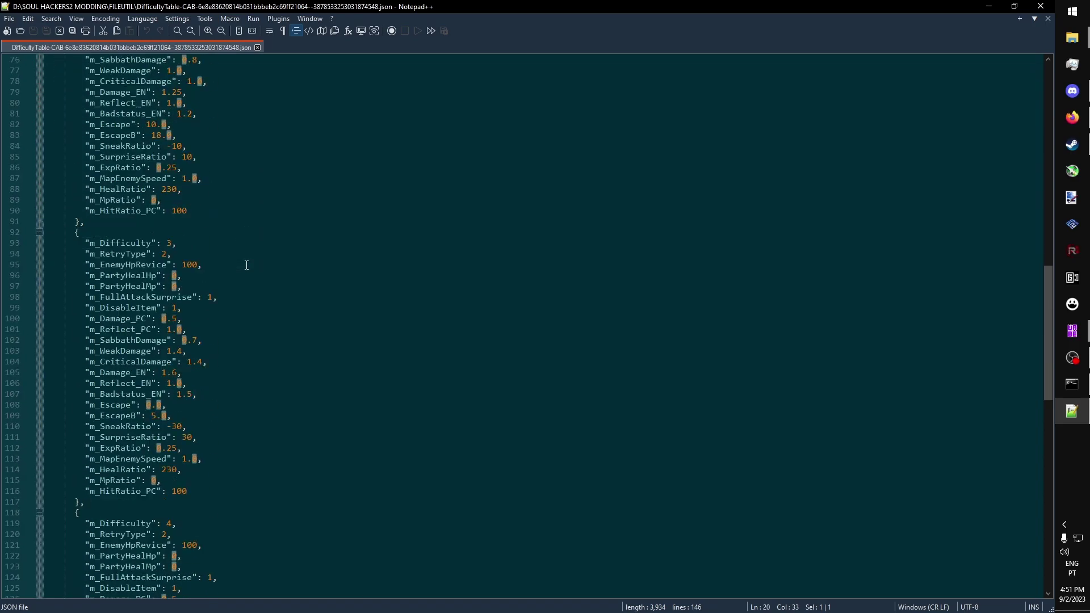
scroll(246, 265, "down", 2)
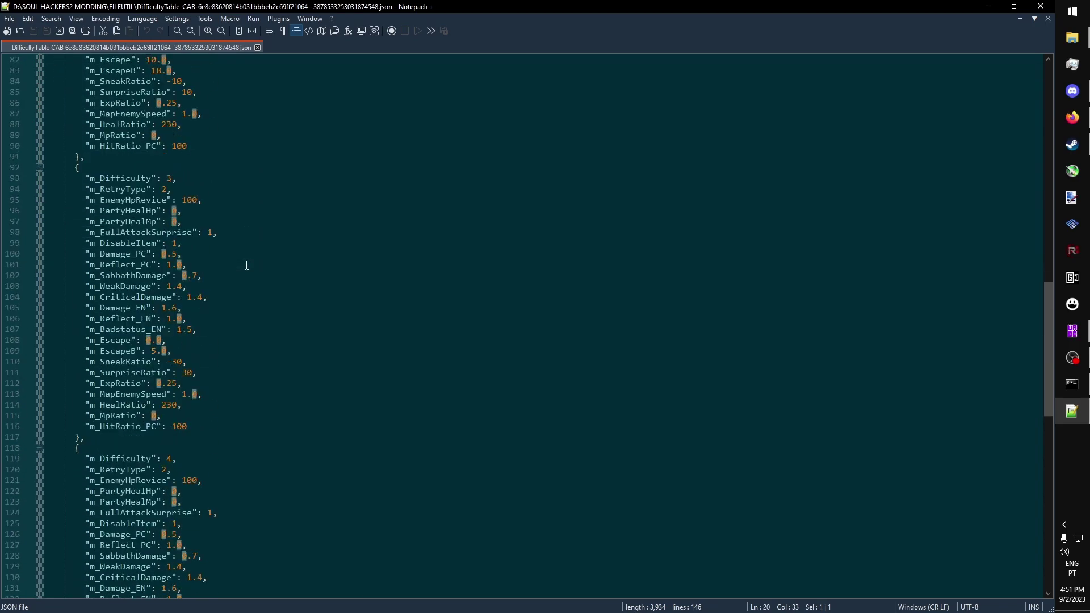
double_click(175, 243)
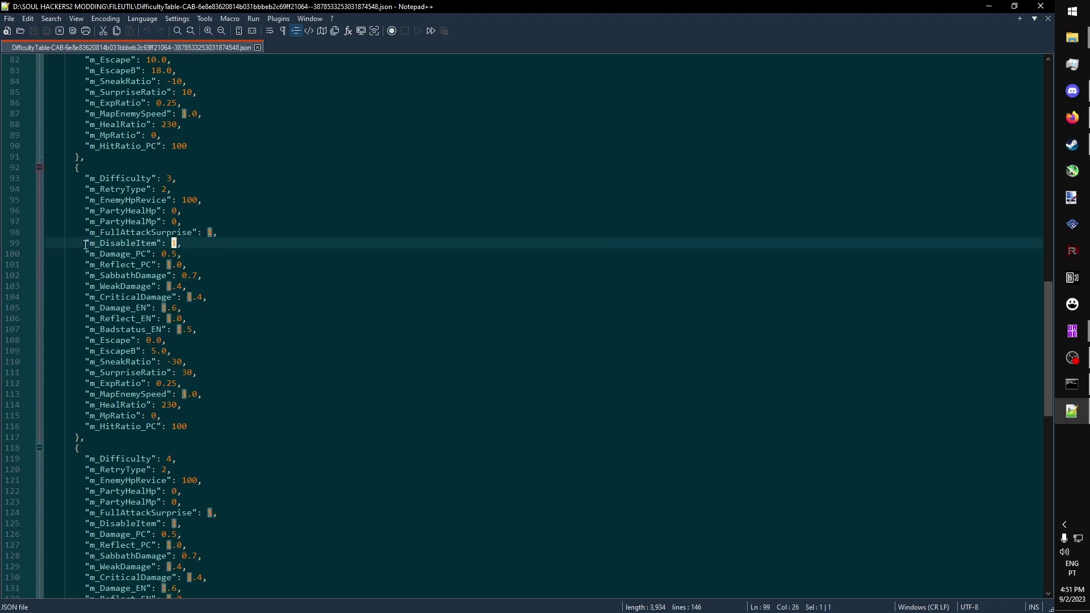
left_click_drag(85, 244, 185, 246)
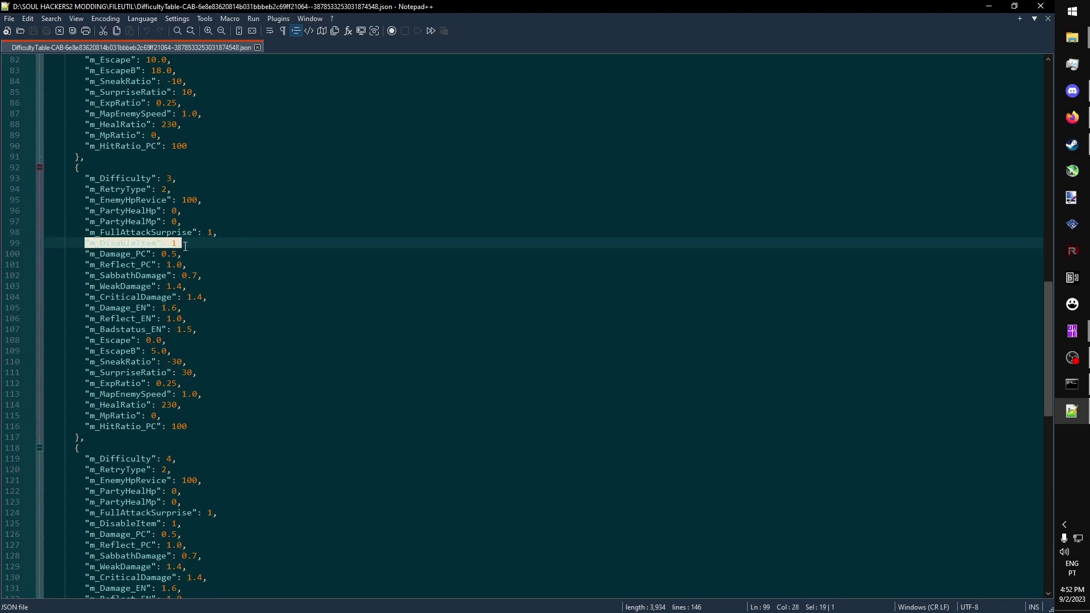
double_click(174, 245)
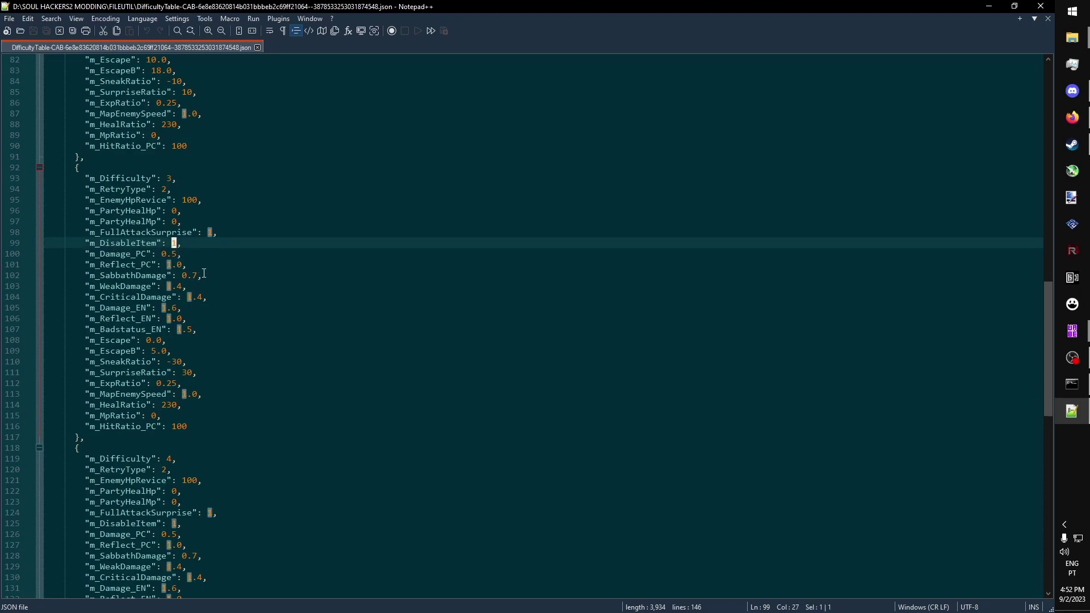
type("0")
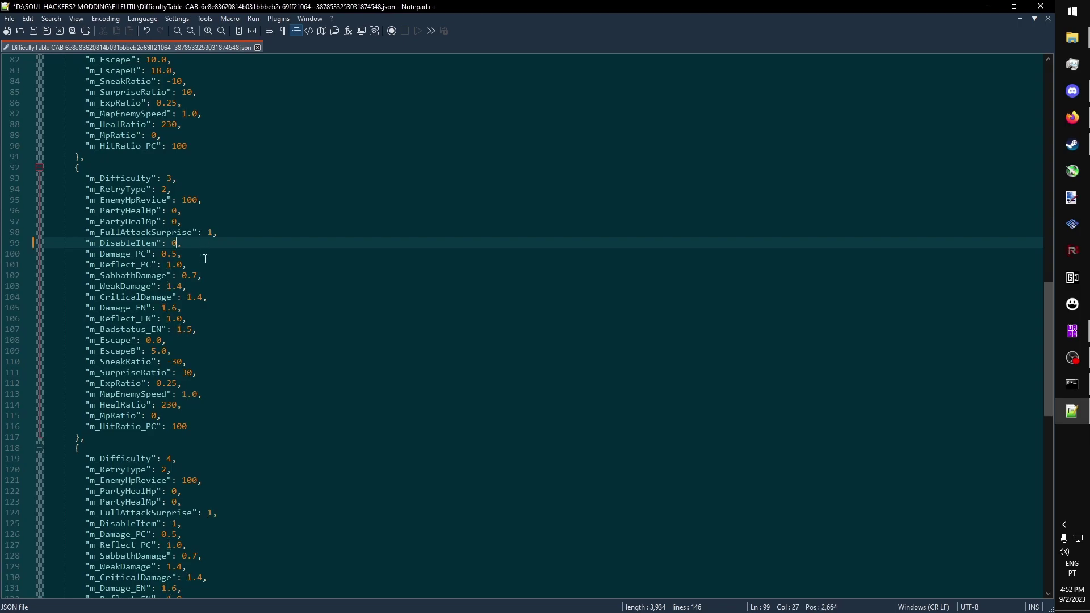
Step: Compare the difficulty 3 entry's m_Damage_PC value with the one in the difficulty 2 entry
scroll(201, 250, "down", 1)
left_click_drag(87, 222, 189, 224)
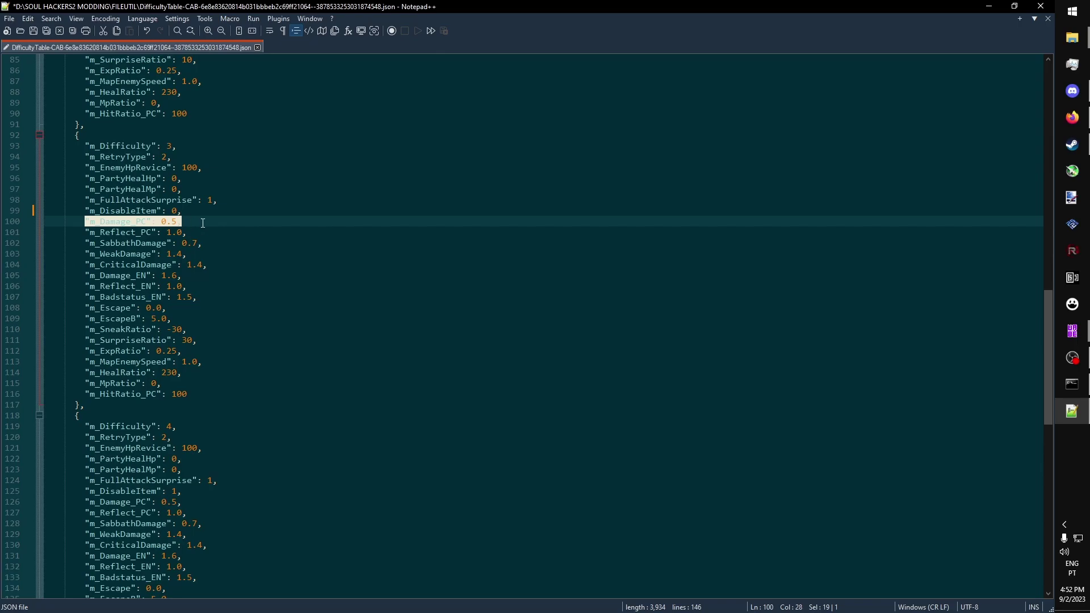
left_click(192, 221)
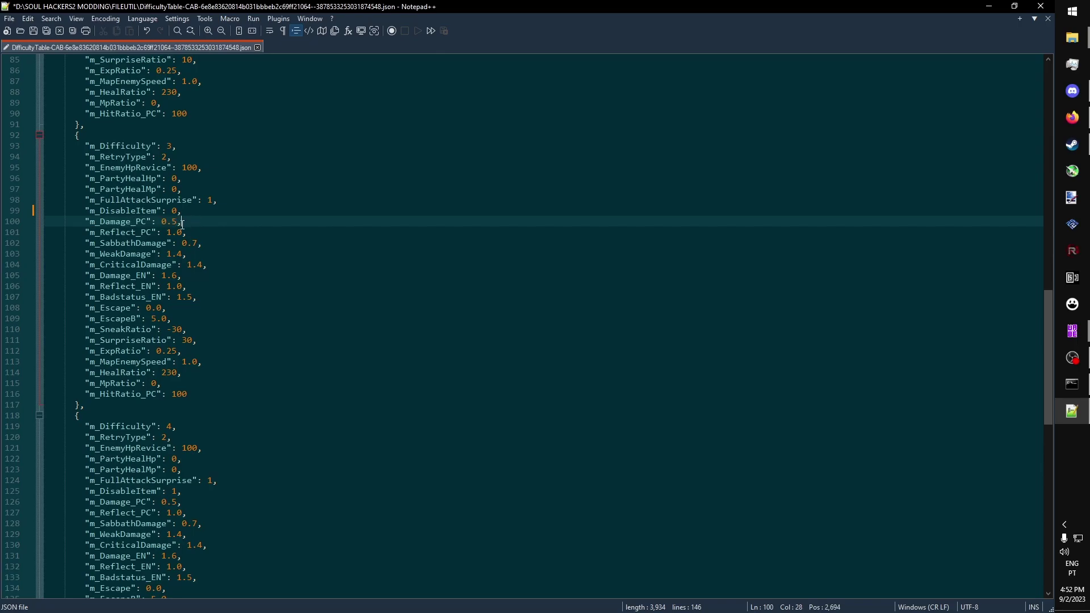
scroll(227, 283, "up", 1)
scroll(227, 283, "up", 3)
scroll(227, 283, "up", 4)
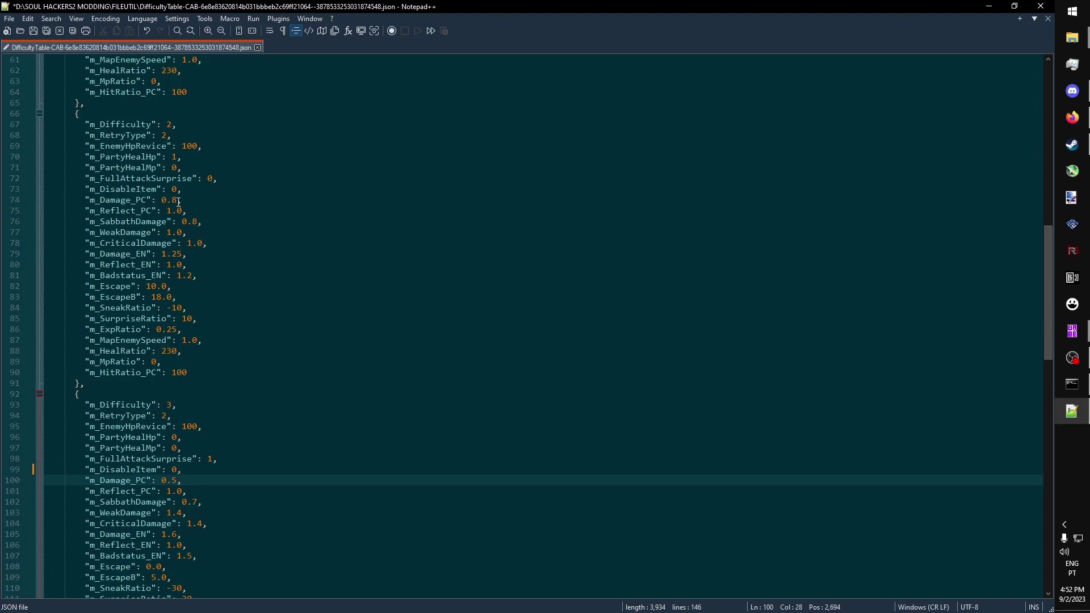
left_click_drag(179, 201, 162, 200)
left_click(239, 472)
scroll(239, 472, "down", 2)
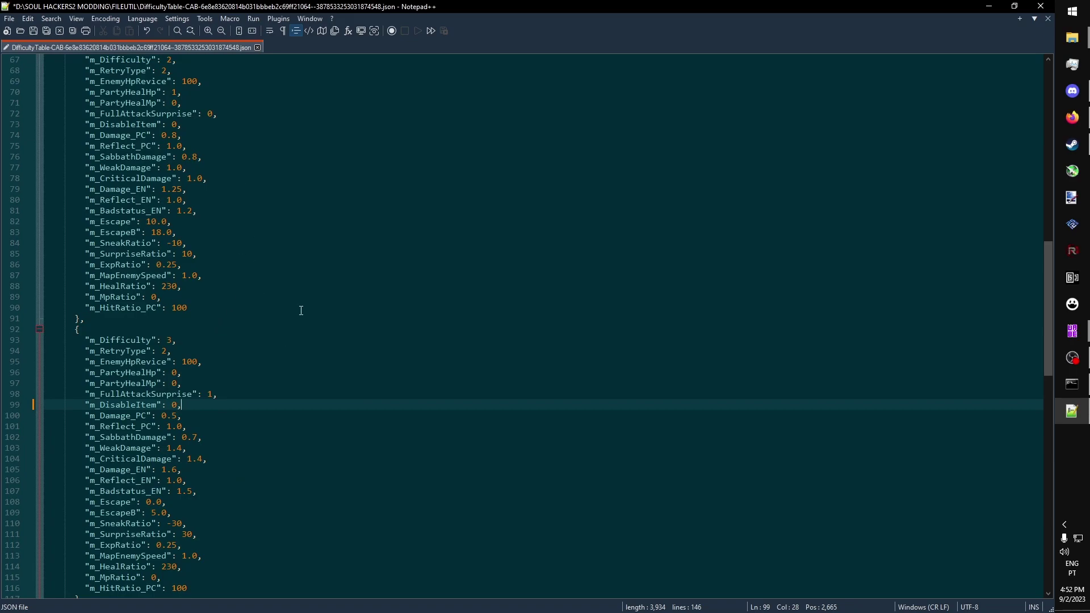
scroll(301, 311, "down", 2)
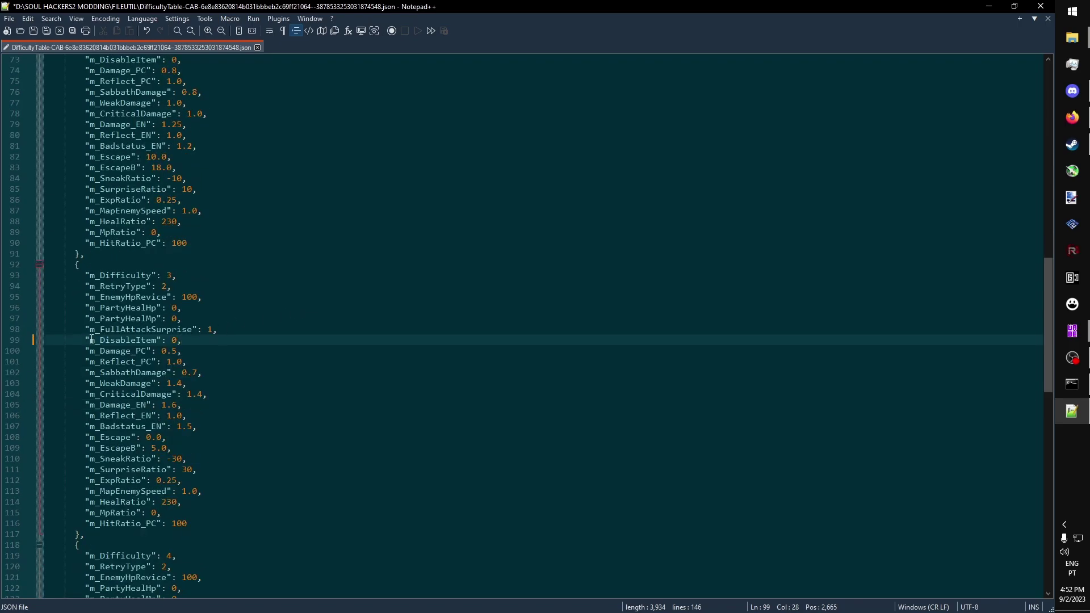
Step: Examine the m_Reflect_PC and m_SabbathDamage fields in the difficulty 3 entry
left_click_drag(85, 362, 157, 363)
left_click(261, 357)
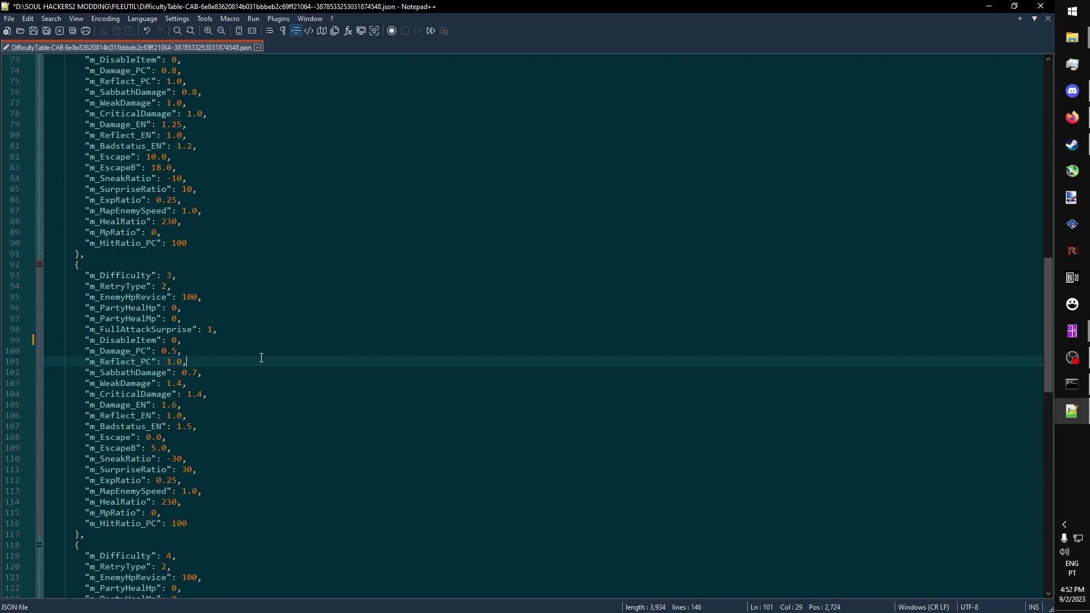
scroll(261, 358, "down", 3)
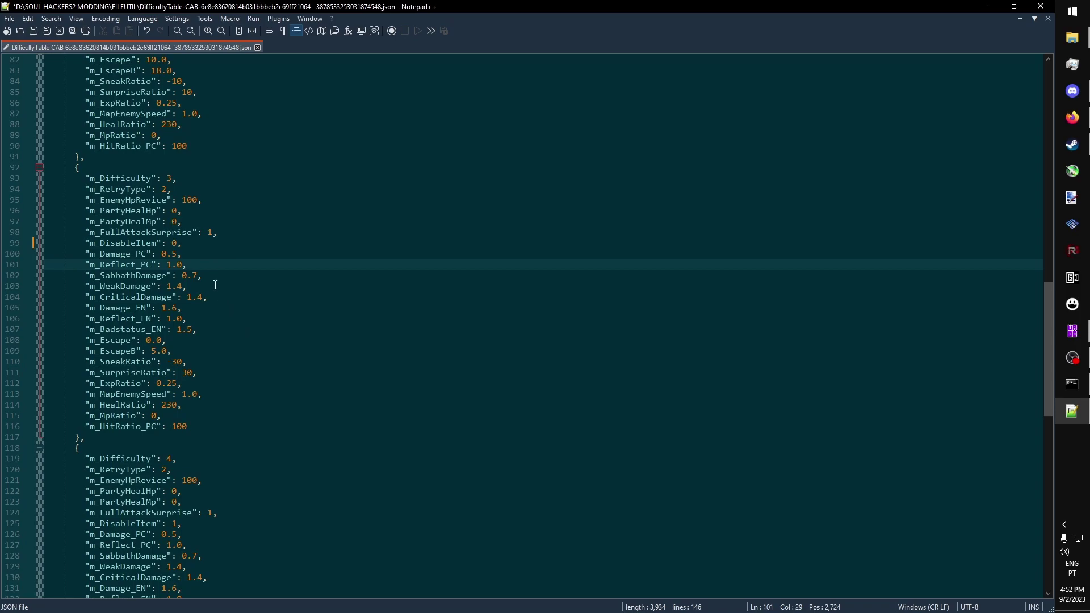
triple_click(113, 275)
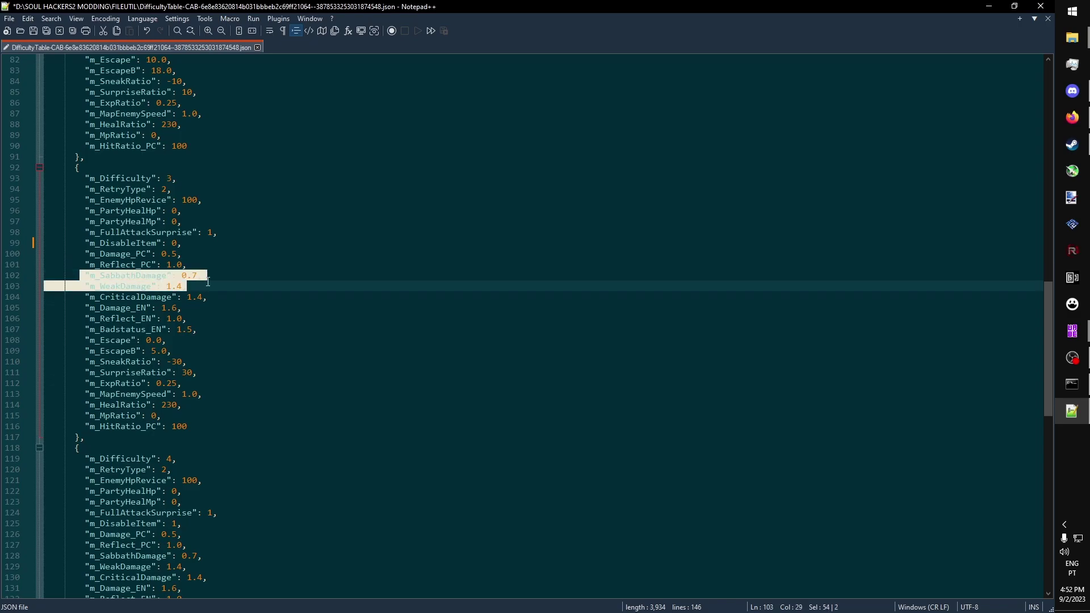
left_click(243, 275)
scroll(239, 274, "down", 1)
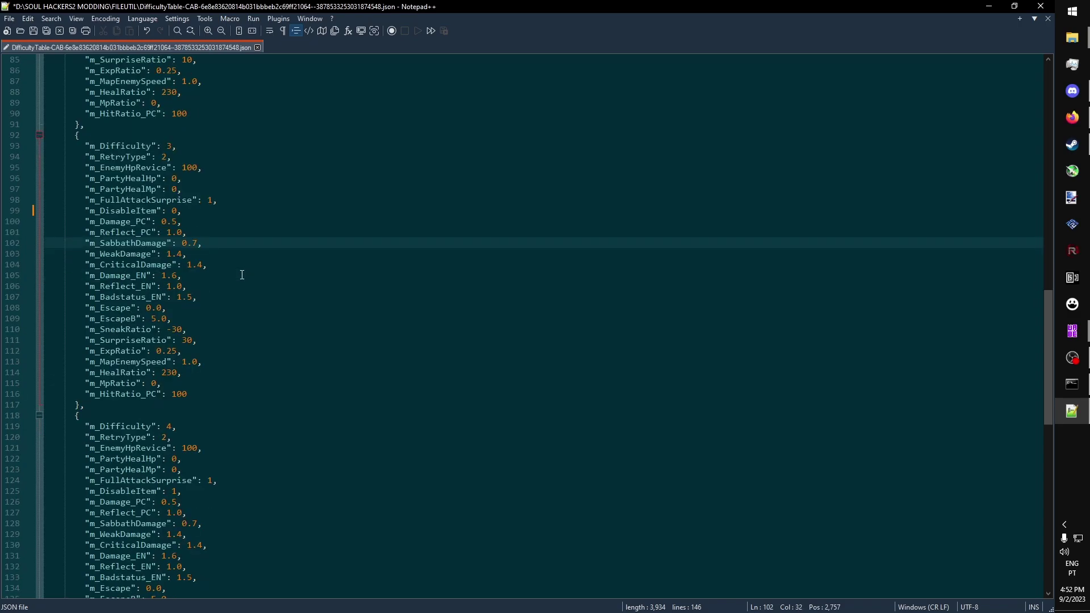
Step: Examine the m_WeakDamage and m_CriticalDamage multipliers in the difficulty 3 entry
left_click_drag(84, 253, 152, 259)
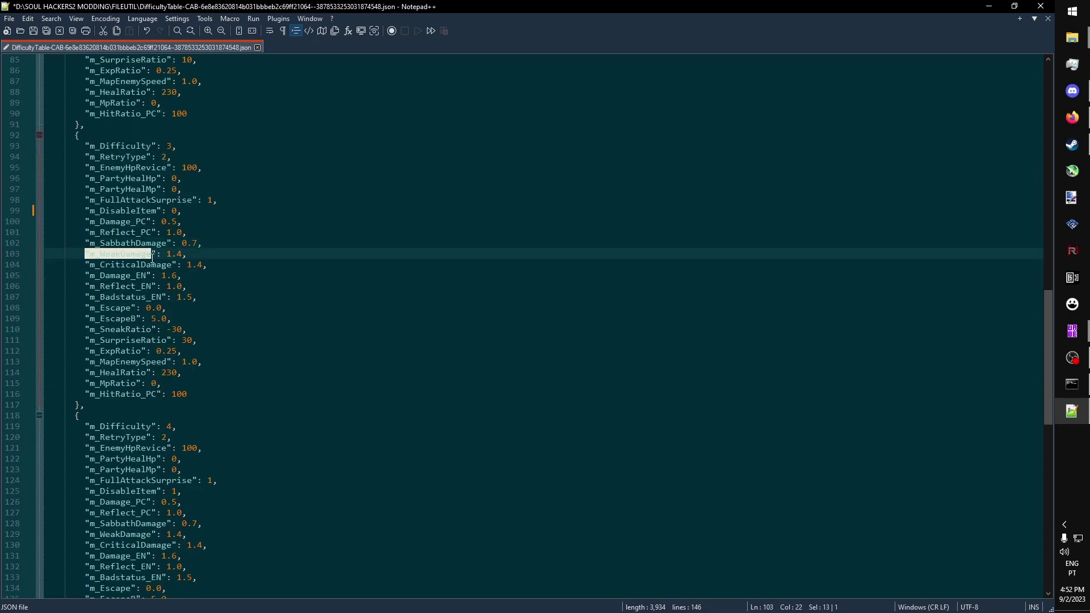
double_click(86, 267)
left_click(258, 266)
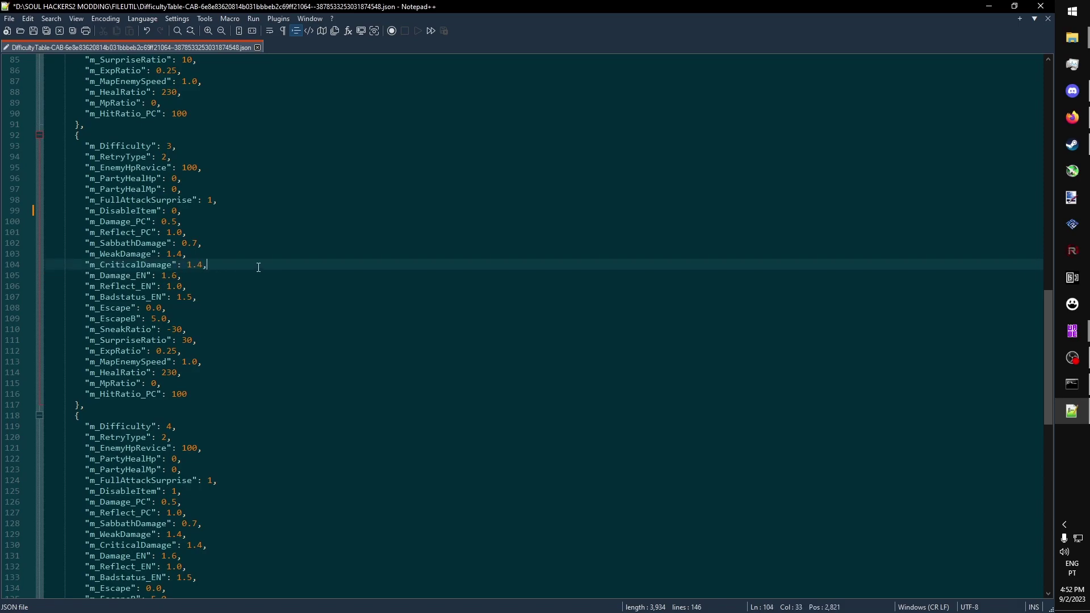
left_click_drag(183, 253, 165, 254)
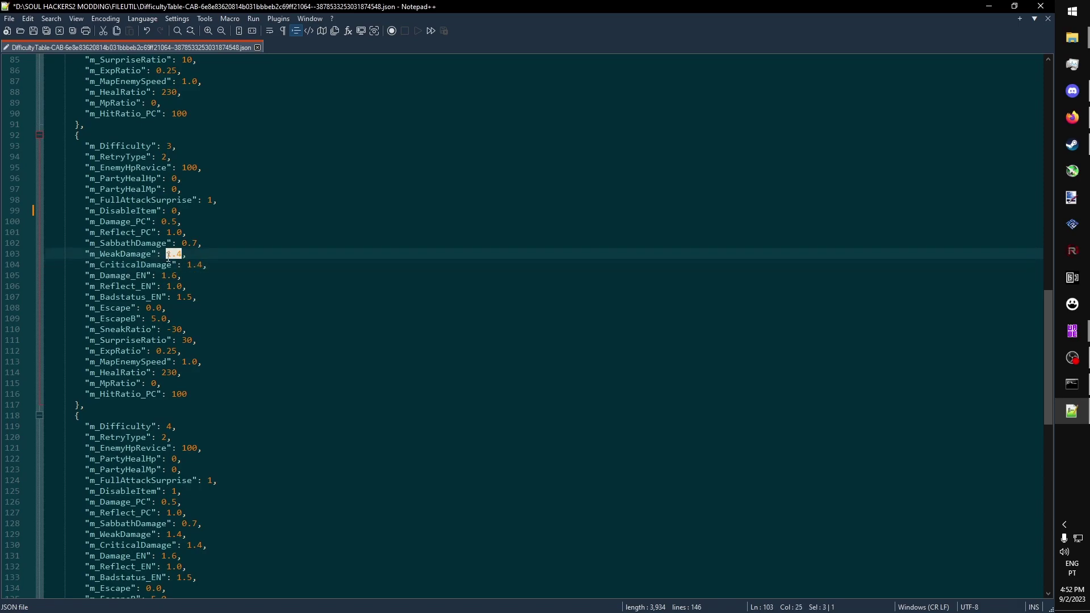
left_click(205, 265)
left_click(235, 278)
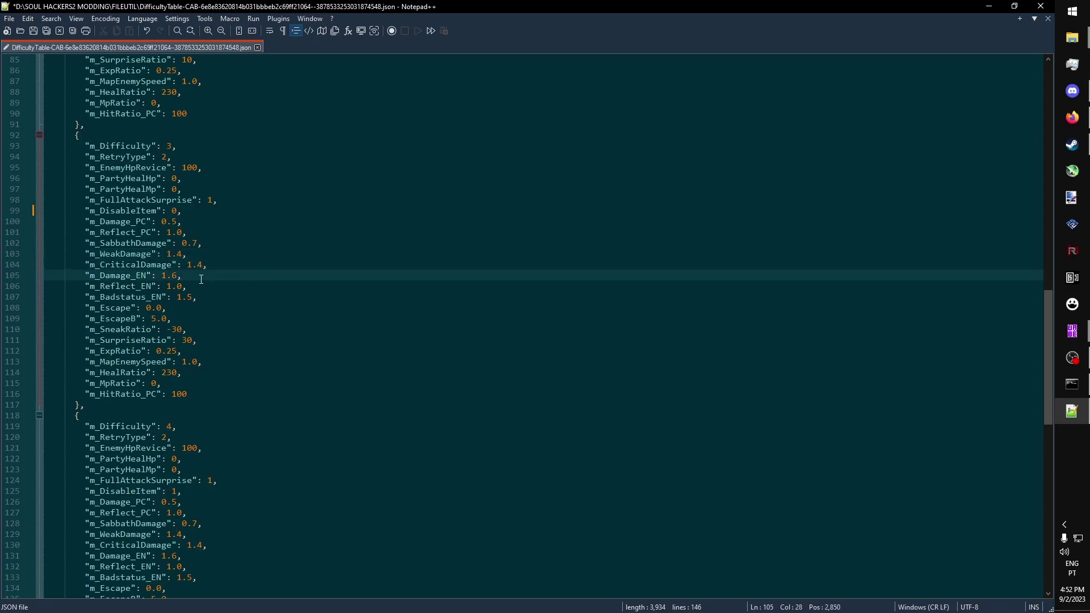
Step: Examine the enemy-side m_Damage_EN, m_Reflect_EN and m_Badstatus_EN fields in the difficulty 3 entry
left_click_drag(85, 276, 187, 287)
left_click(127, 276)
left_click(127, 289)
scroll(202, 281, "down", 1)
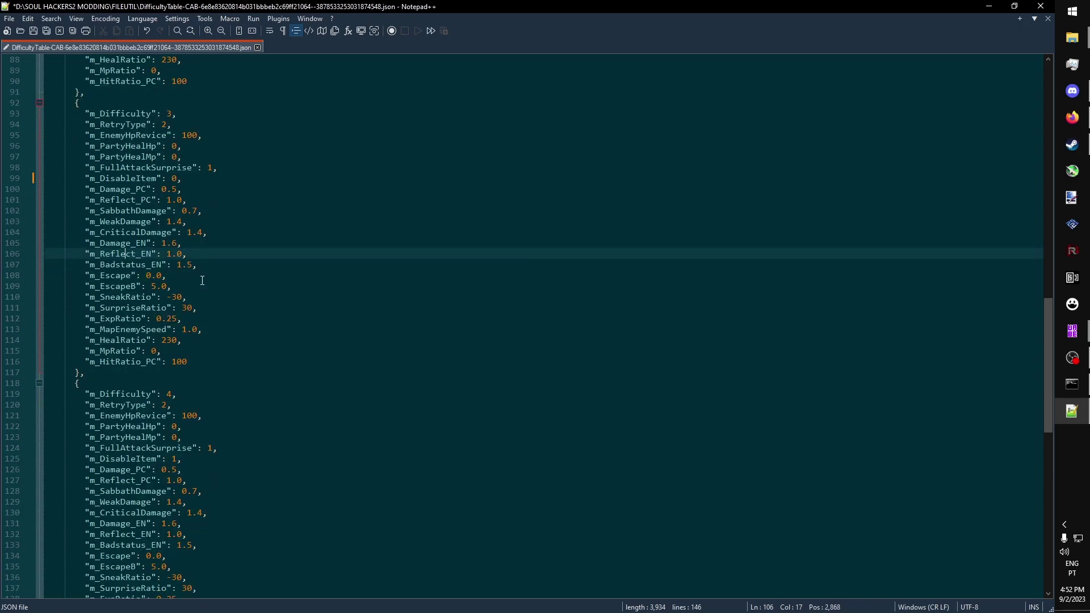
left_click_drag(129, 264, 164, 266)
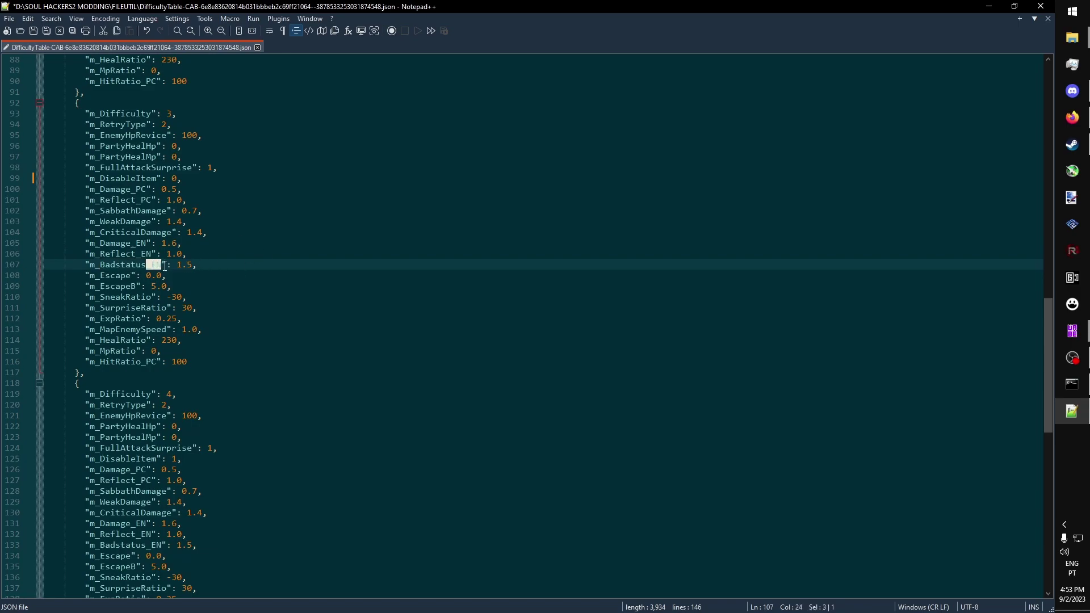
left_click(210, 263)
Step: Examine the difficulty 3 entry's m_Escape, m_EscapeB, m_SneakRatio and m_SurpriseRatio fields
left_click_drag(86, 276, 171, 286)
left_click(229, 286)
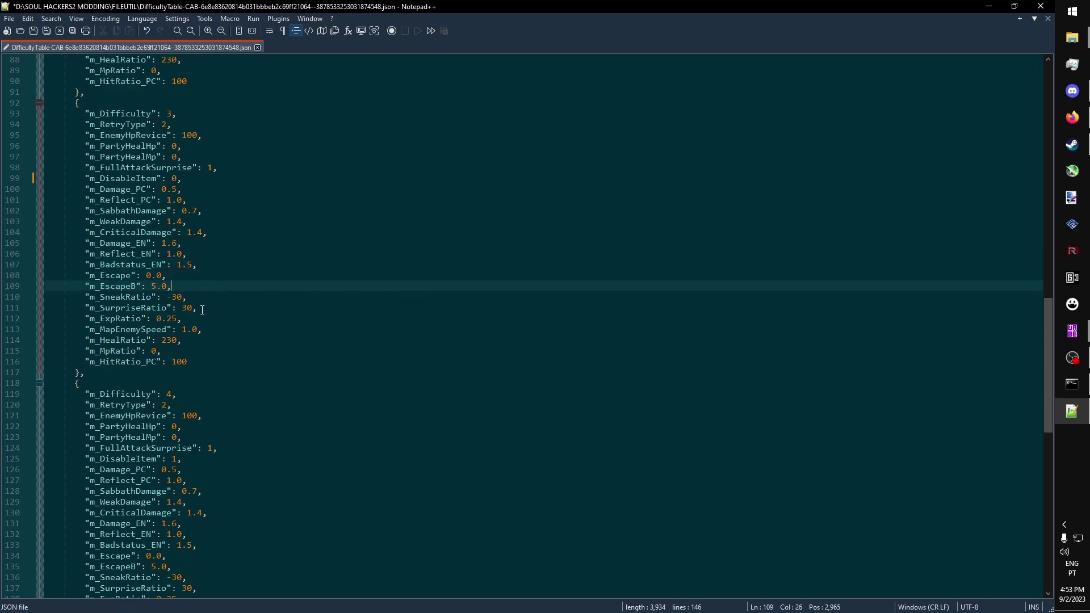
left_click_drag(204, 315, 85, 297)
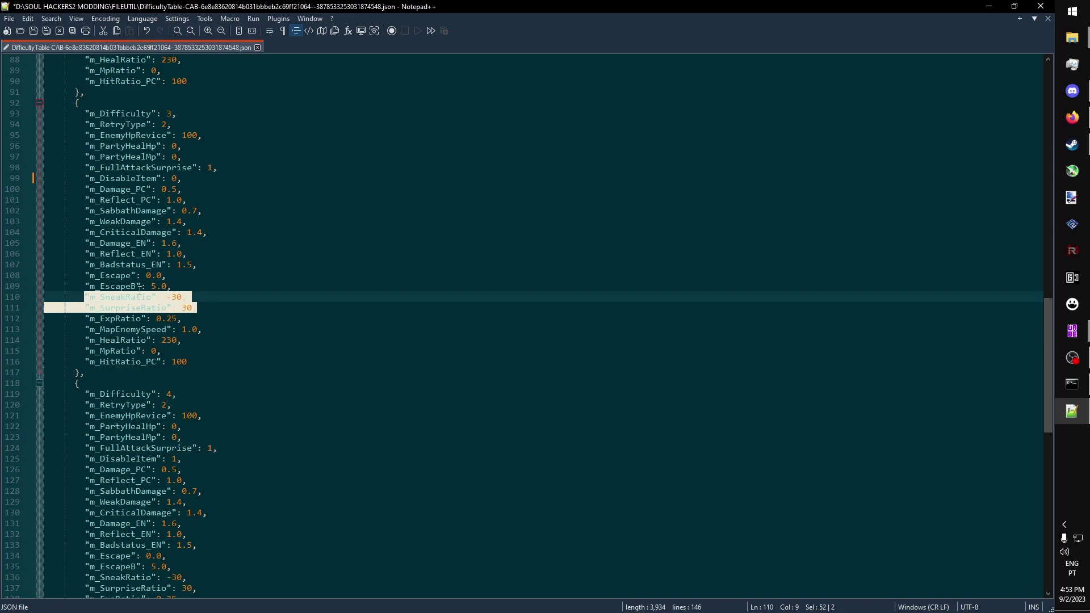
left_click(232, 307)
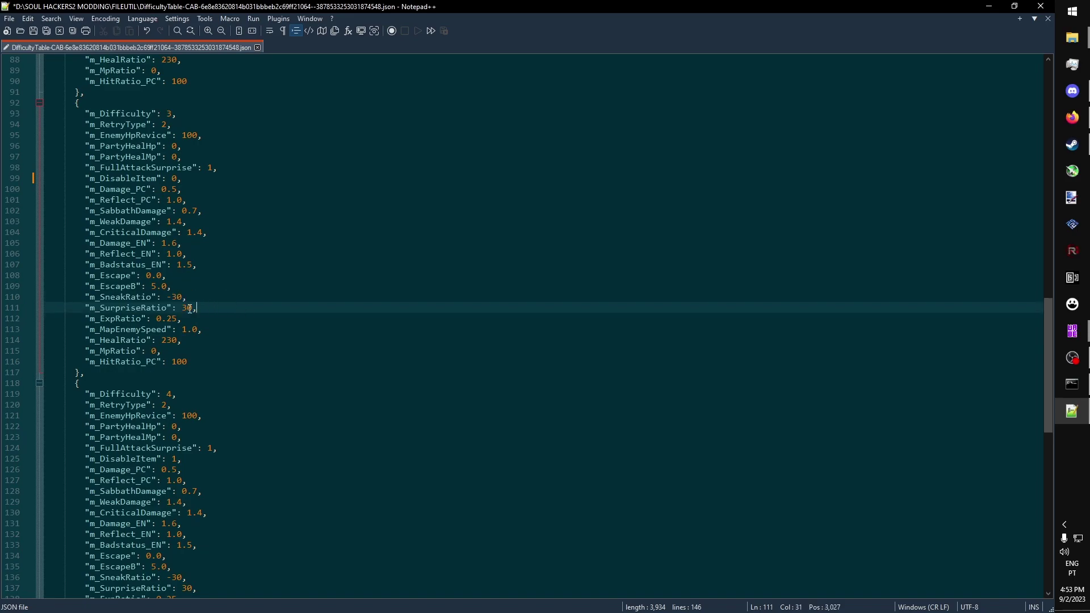
Step: Compare the difficulty 3 entry's m_ExpRatio value with the one in the difficulty 0 entry
left_click_drag(189, 320, 85, 318)
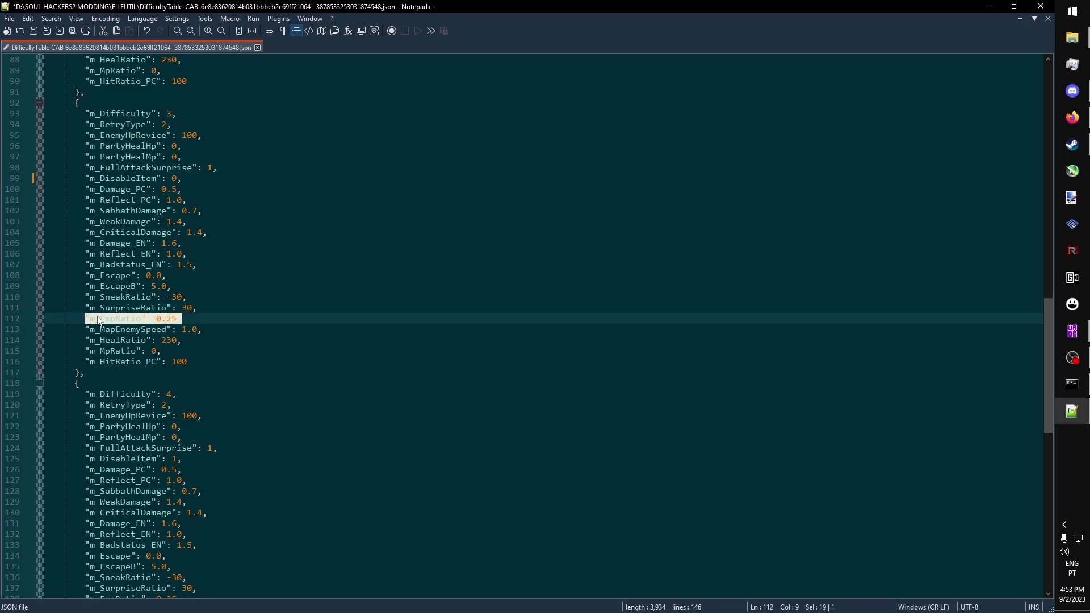
left_click(216, 315)
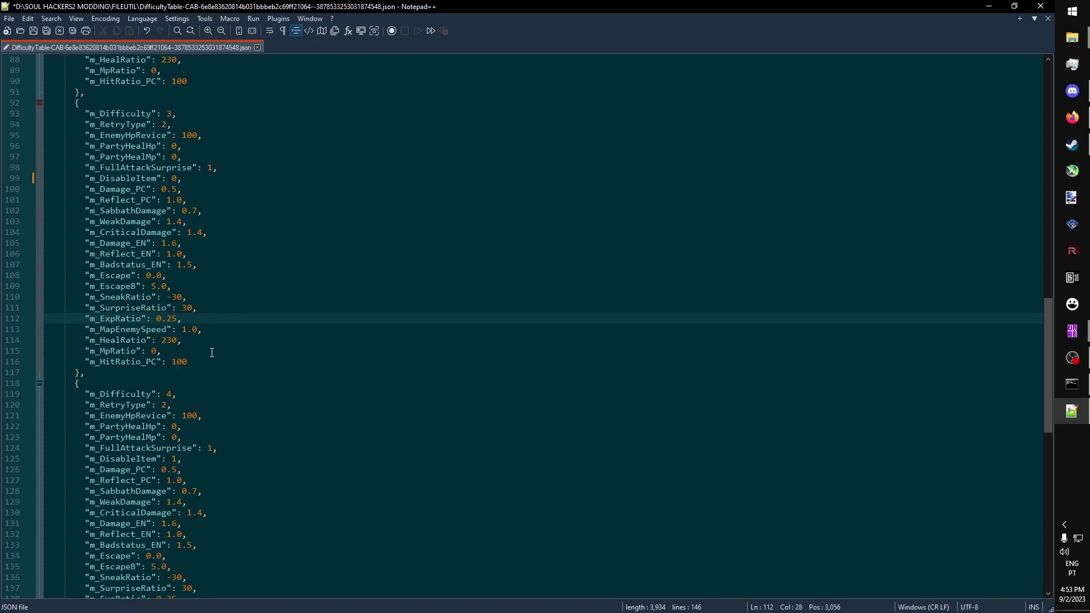
scroll(212, 352, "up", 17)
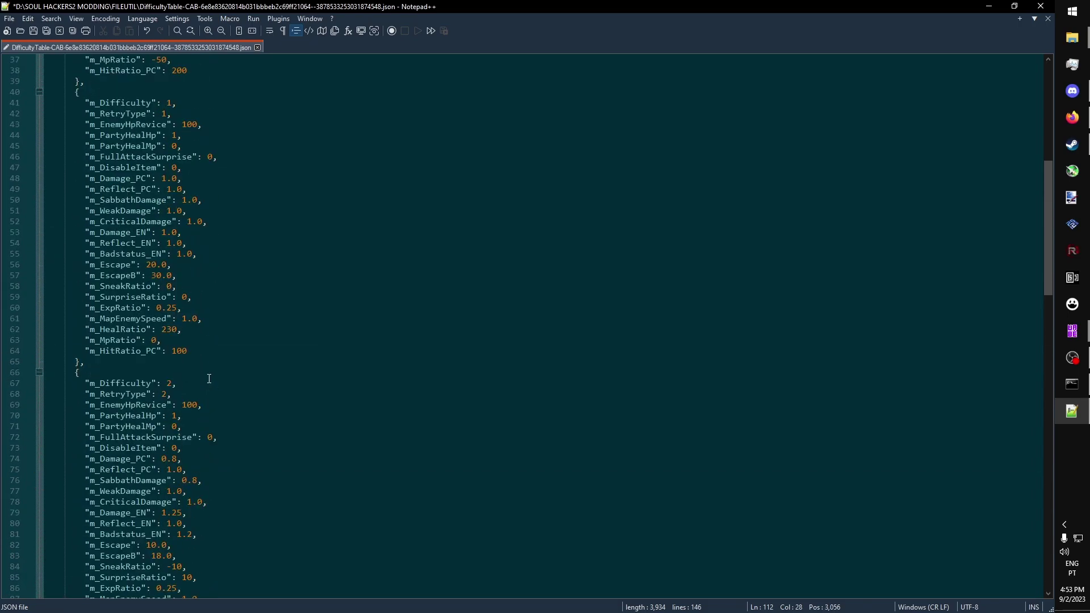
scroll(209, 379, "up", 7)
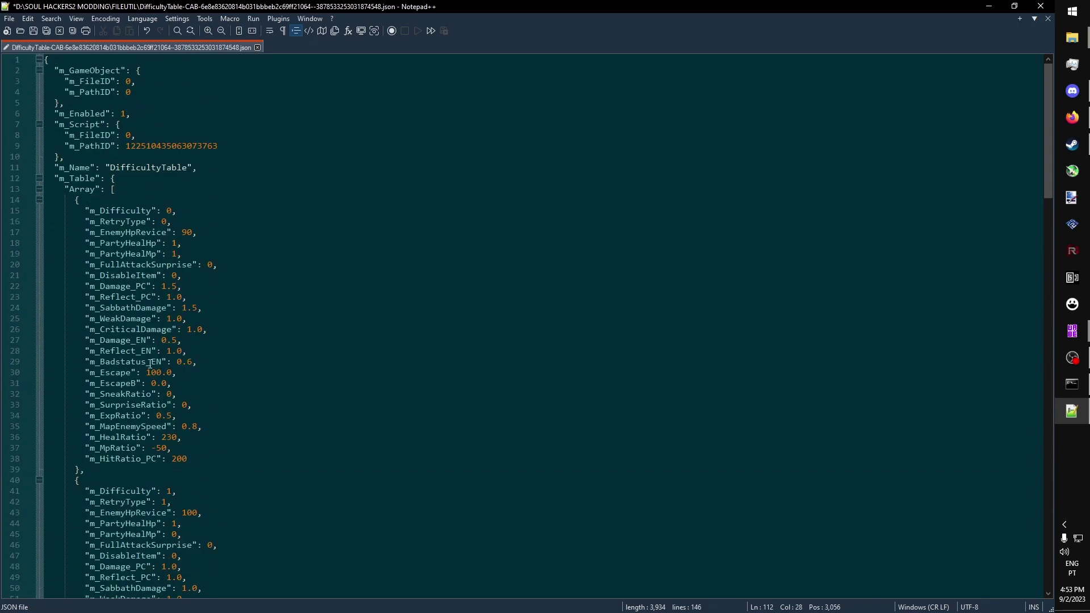
left_click_drag(156, 416, 172, 416)
Step: Compare the m_MapEnemySpeed values of the difficulty 0 and difficulty 1 entries
scroll(304, 376, "down", 10)
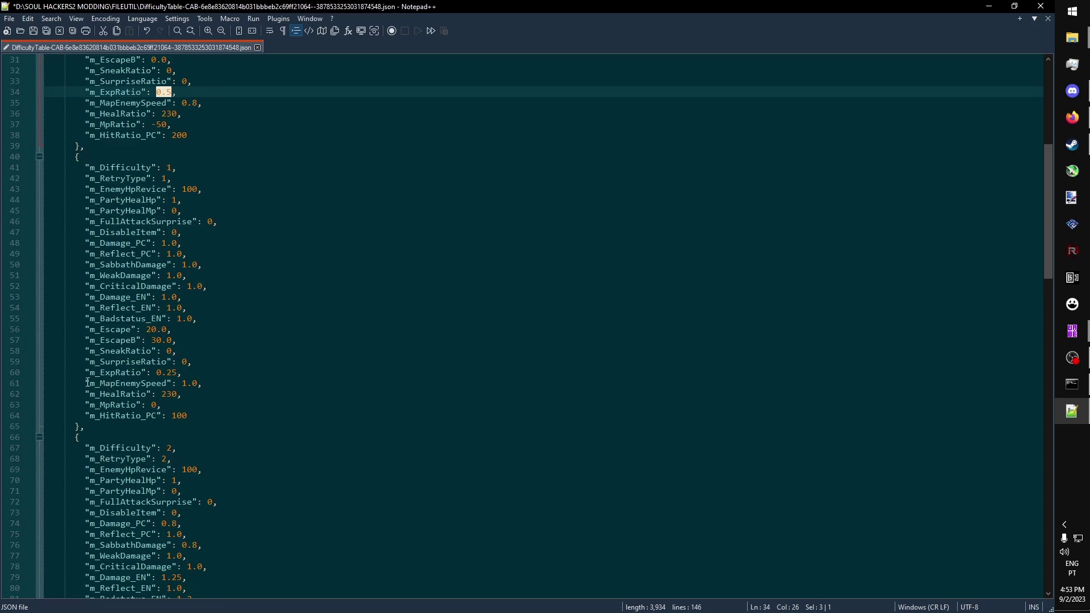
left_click_drag(88, 383, 172, 384)
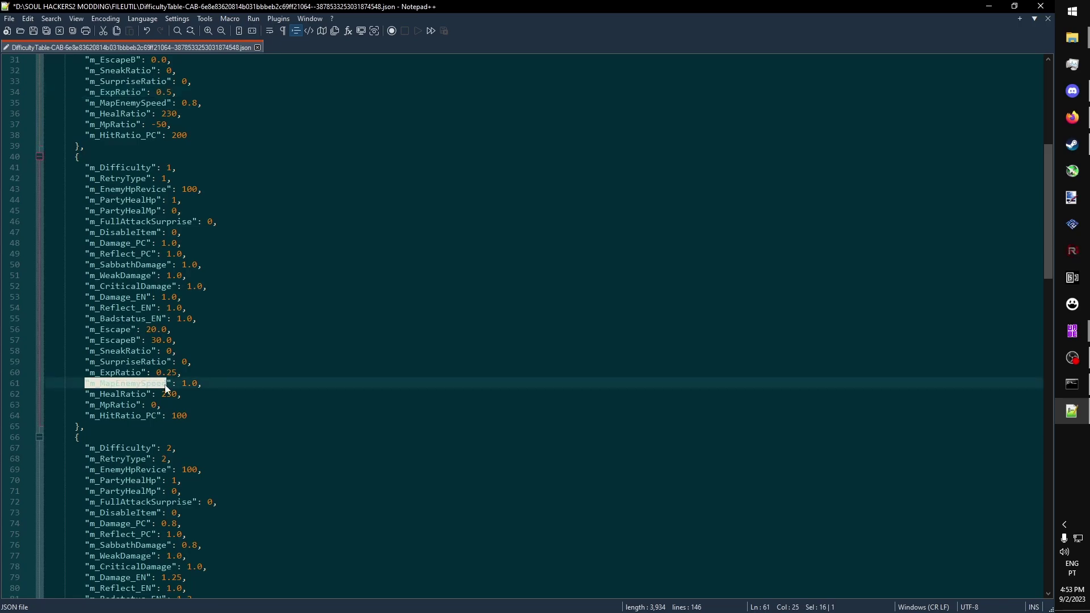
left_click(211, 384)
scroll(217, 399, "down", 2)
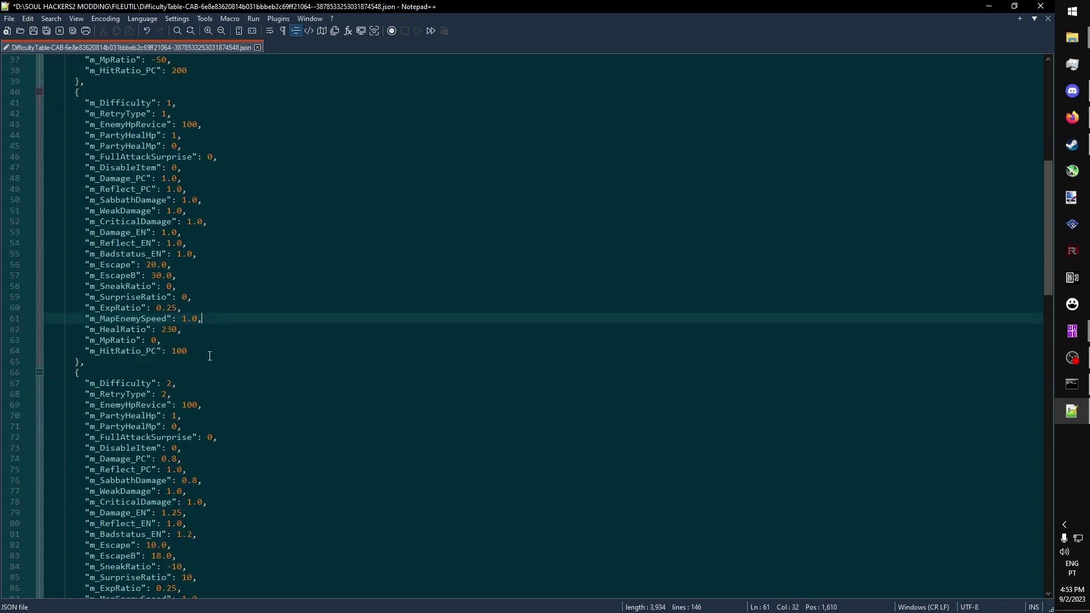
scroll(214, 261, "up", 3)
left_click_drag(197, 134, 183, 134)
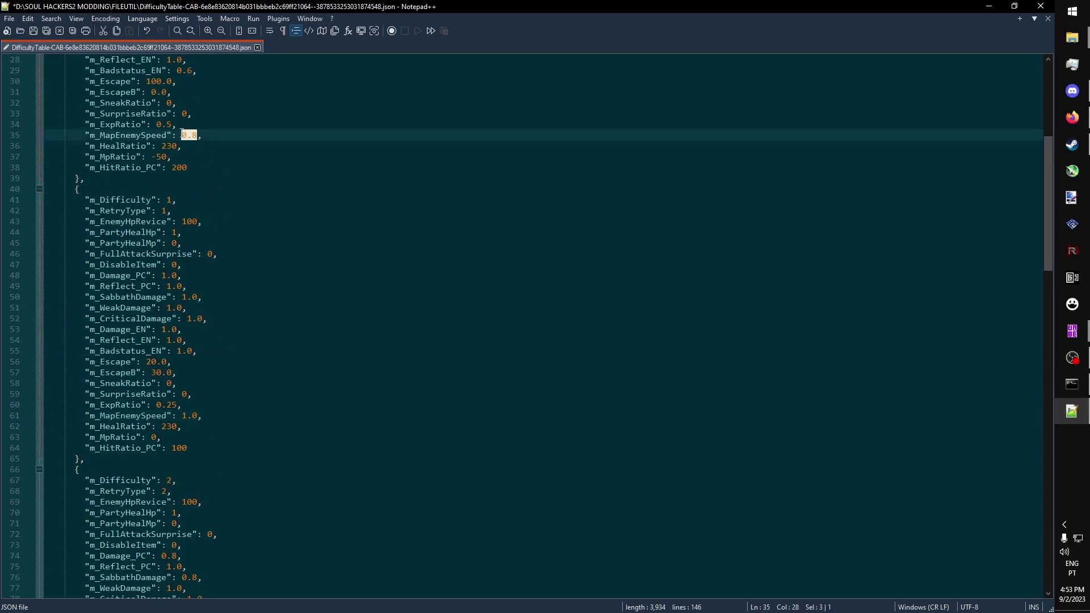
left_click(189, 420)
left_click_drag(183, 416, 197, 416)
left_click(235, 418)
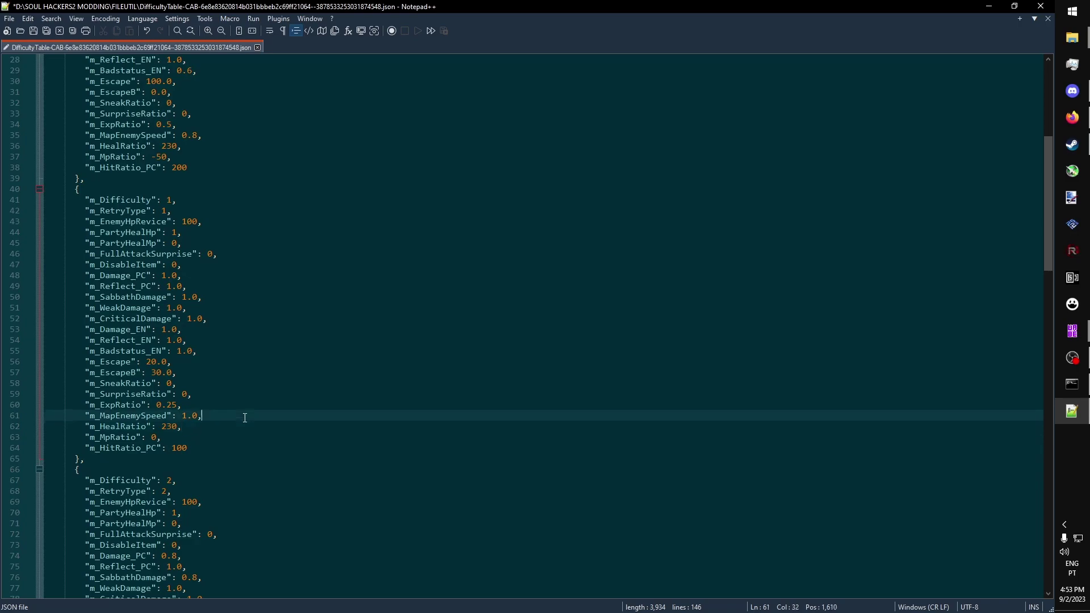
Step: Examine the m_HealRatio field in the difficulty 1 entry
scroll(244, 418, "down", 4)
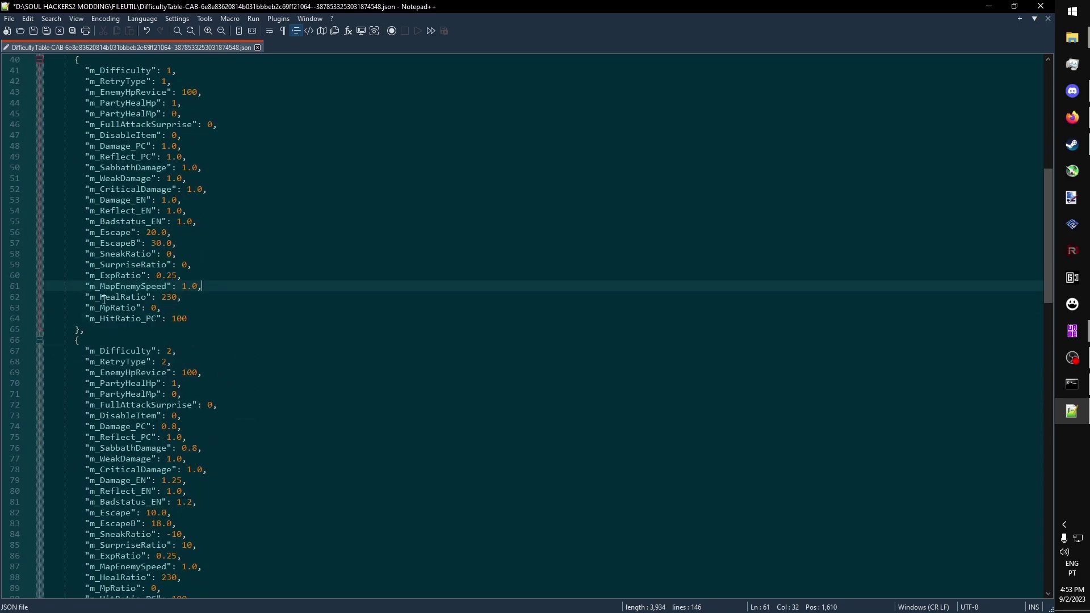
left_click_drag(101, 297, 139, 300)
left_click(202, 307)
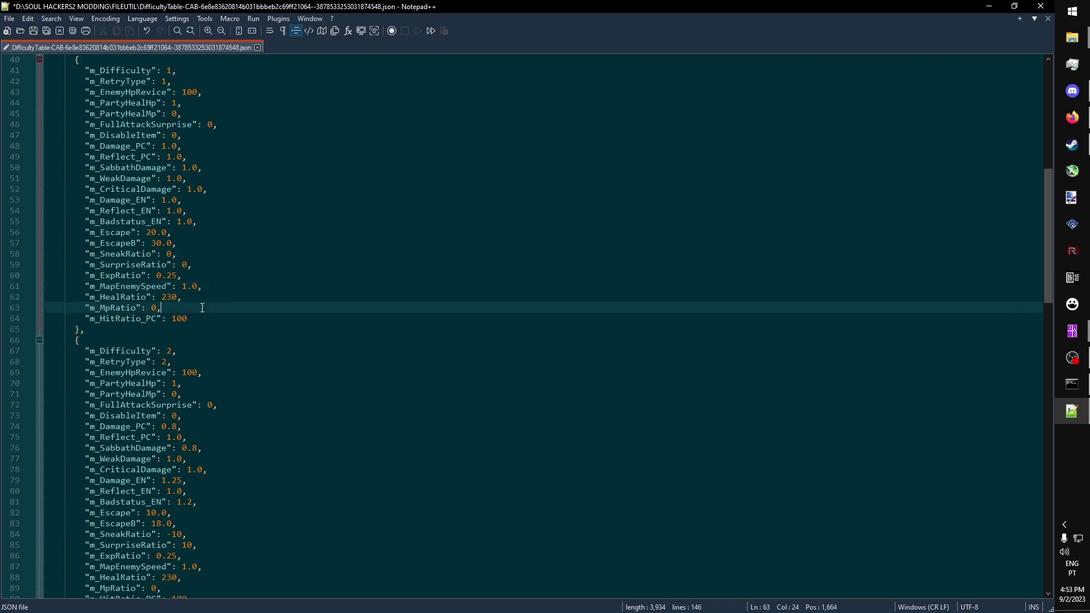
left_click(211, 298)
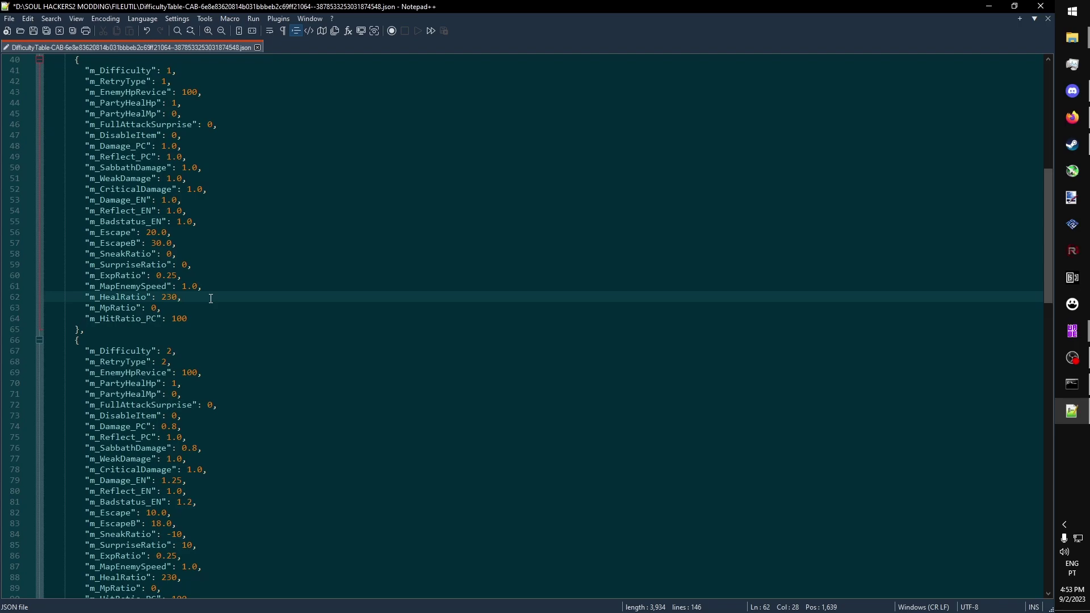
Step: Compare the difficulty 1 entry's m_MpRatio value with the one in the difficulty 0 entry
double_click(91, 308)
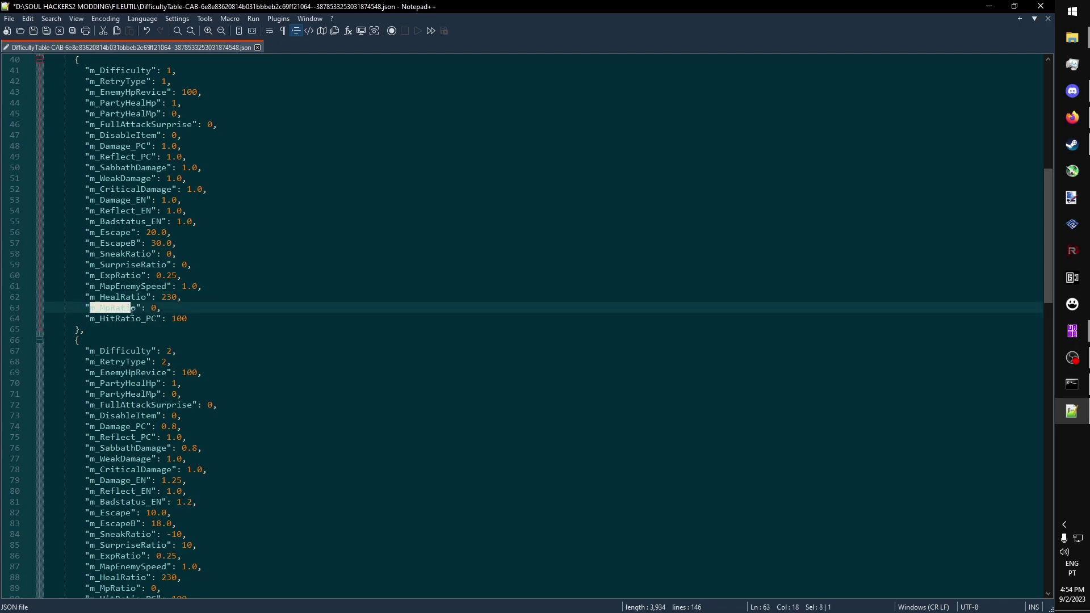
left_click(173, 309)
scroll(204, 315, "up", 10)
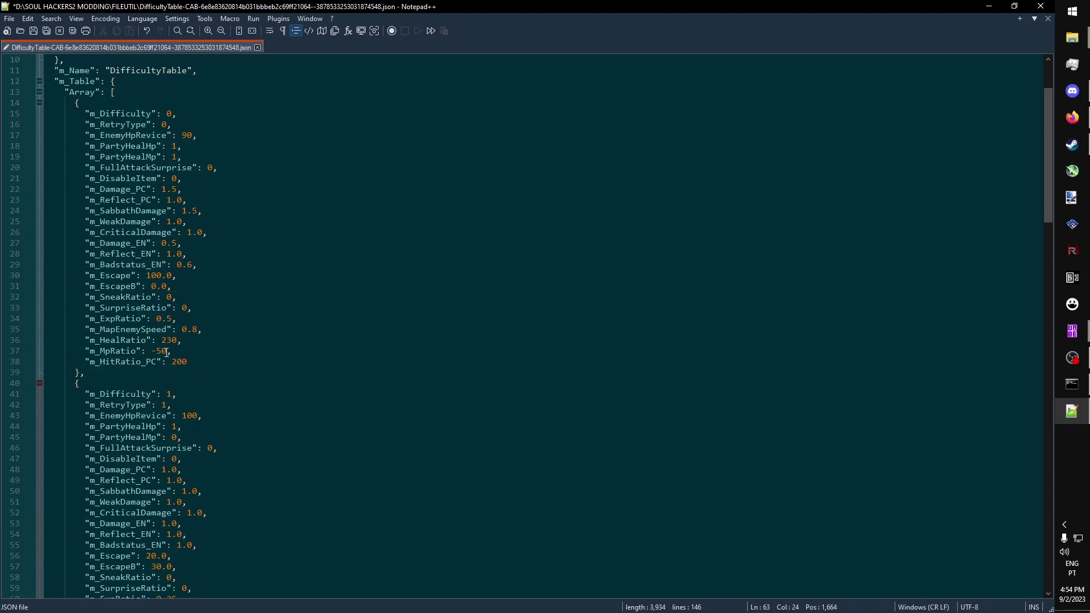
left_click_drag(166, 352, 152, 351)
left_click(181, 347)
Step: Compare the difficulty 3 entry's m_HitRatio_PC value with the one in the difficulty 0 entry
scroll(181, 348, "down", 16)
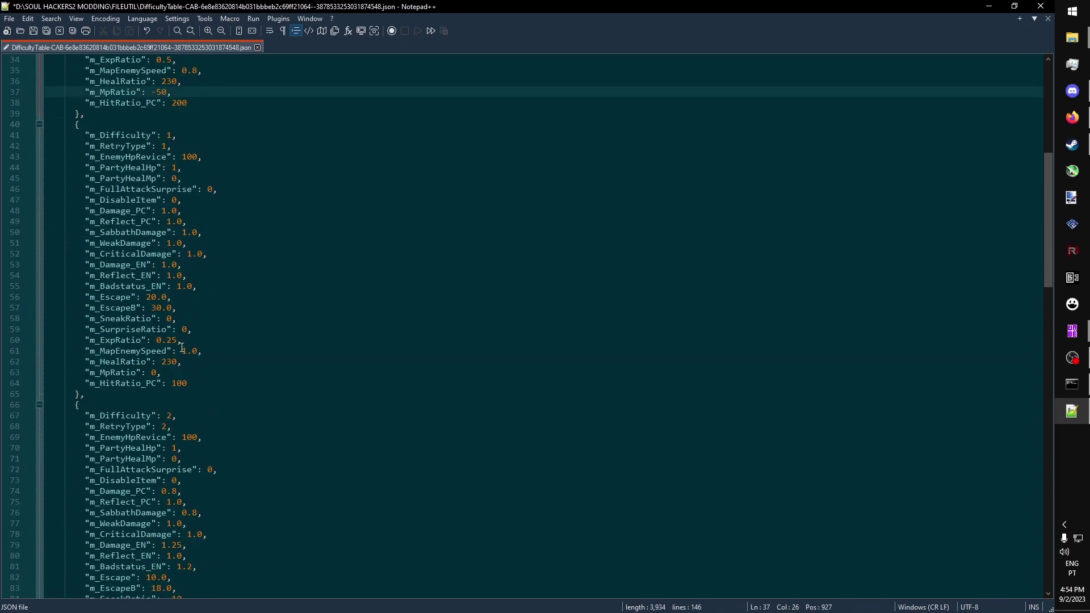
scroll(183, 347, "down", 13)
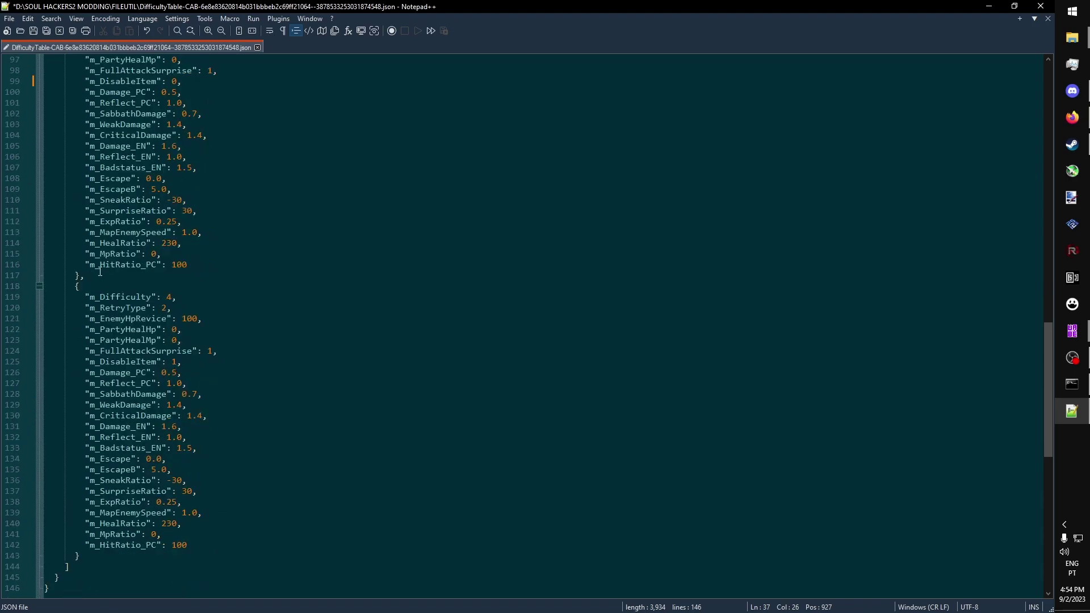
scroll(170, 278, "up", 1)
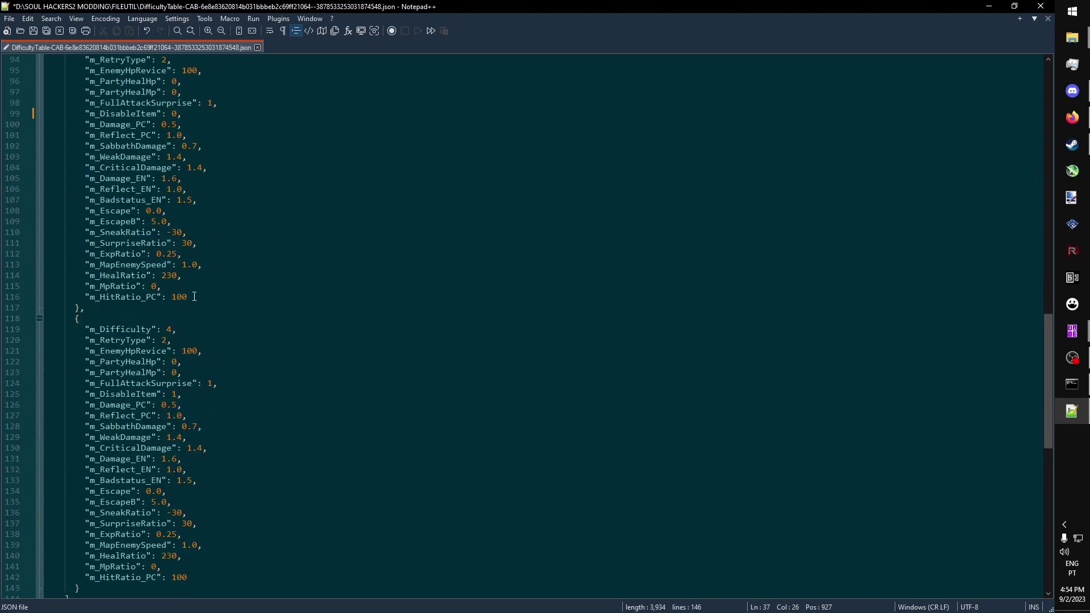
left_click_drag(194, 296, 174, 298)
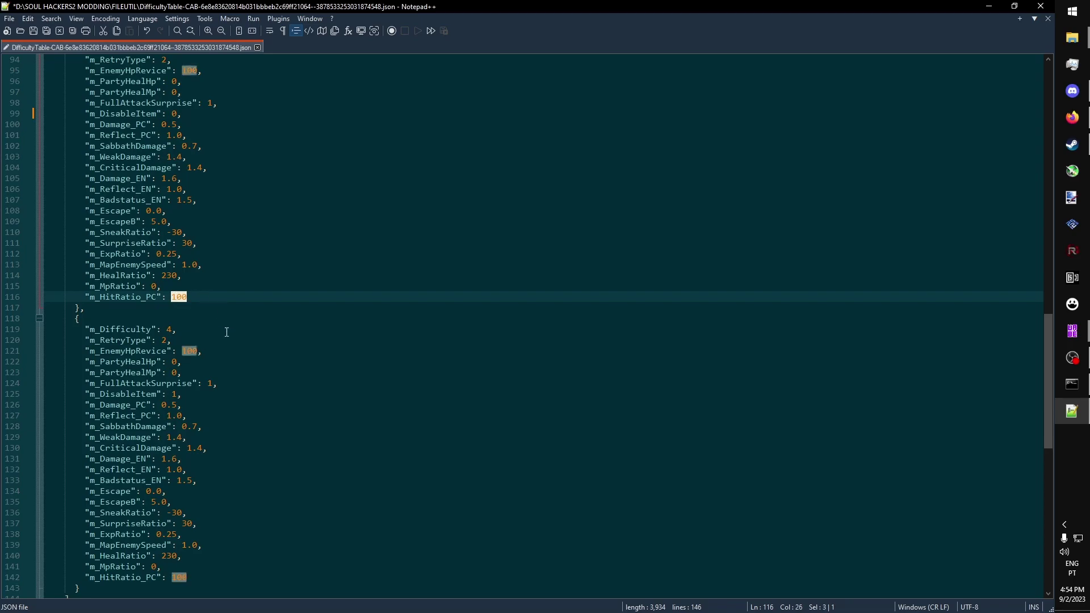
scroll(227, 334, "up", 20)
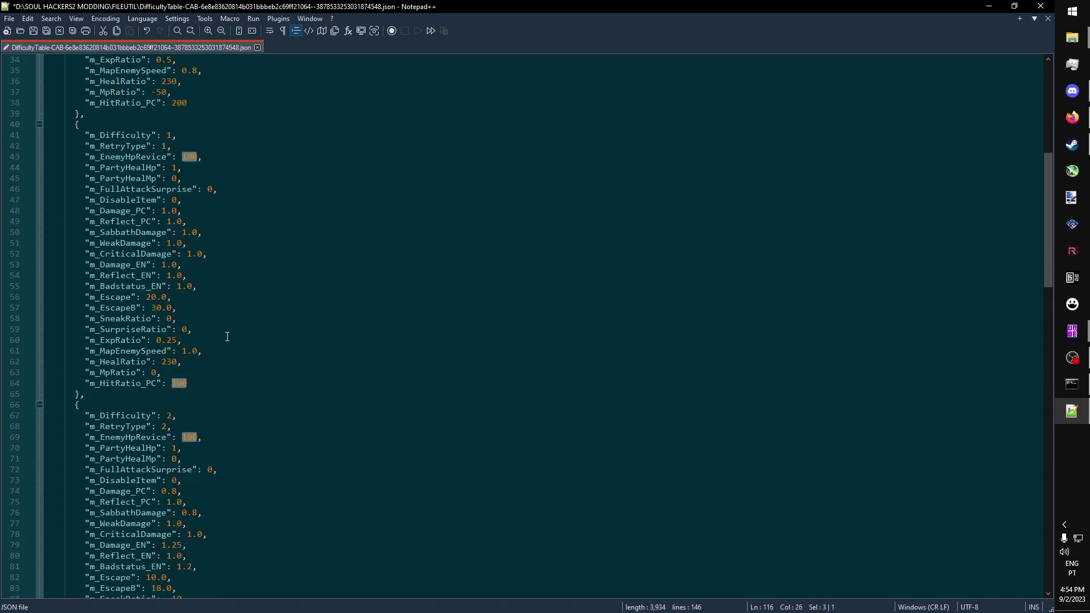
scroll(227, 337, "up", 6)
left_click_drag(187, 297, 172, 297)
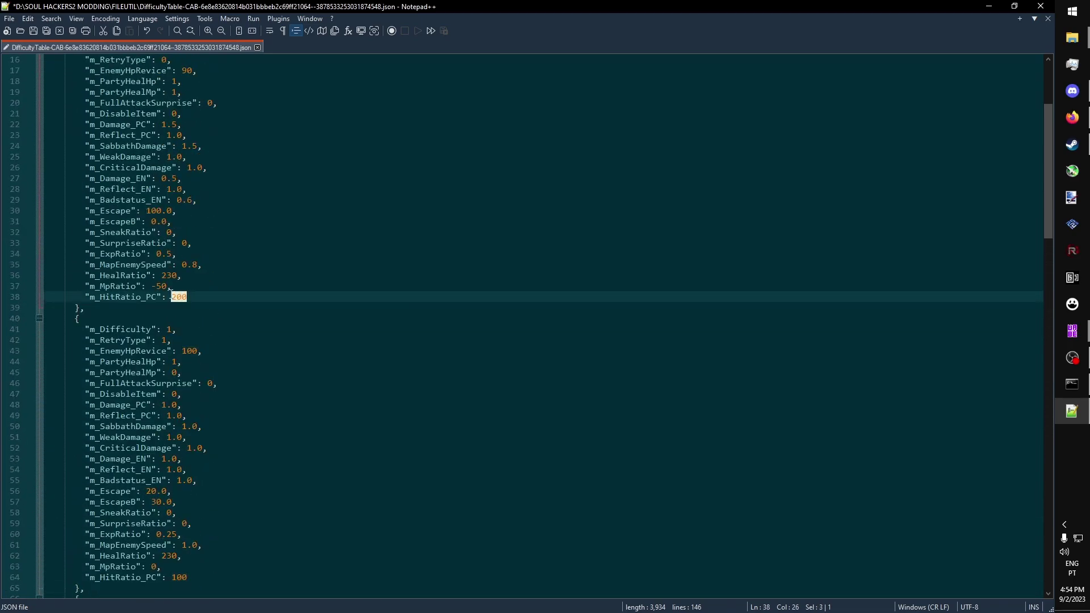
left_click(216, 298)
Step: Check the m_DisableItem value in the difficulty 3 entry and save the edited DifficultyTable JSON file
scroll(216, 298, "down", 20)
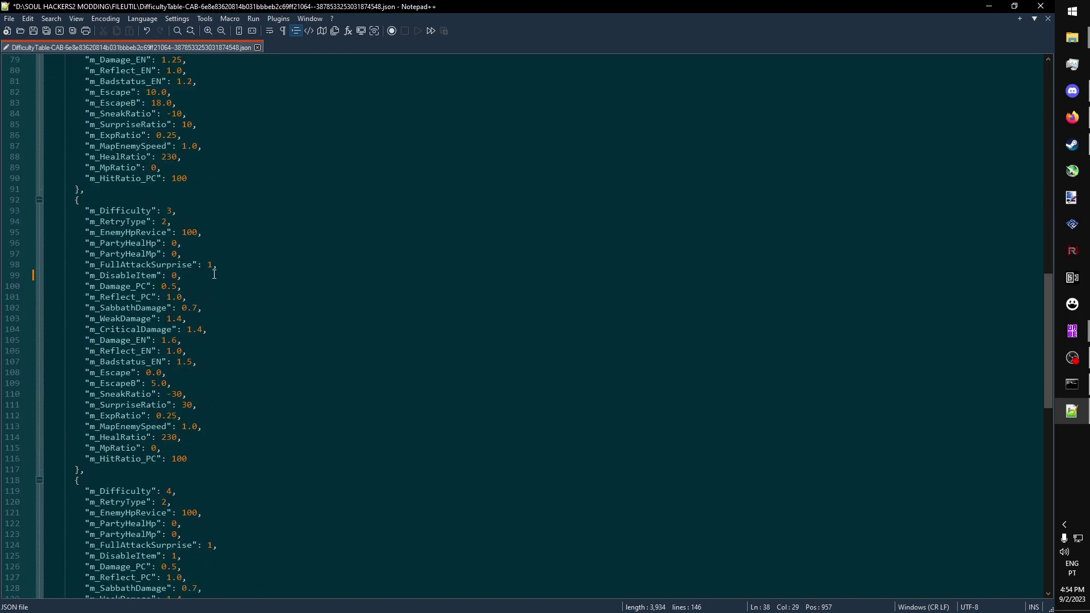
left_click_drag(178, 276, 173, 277)
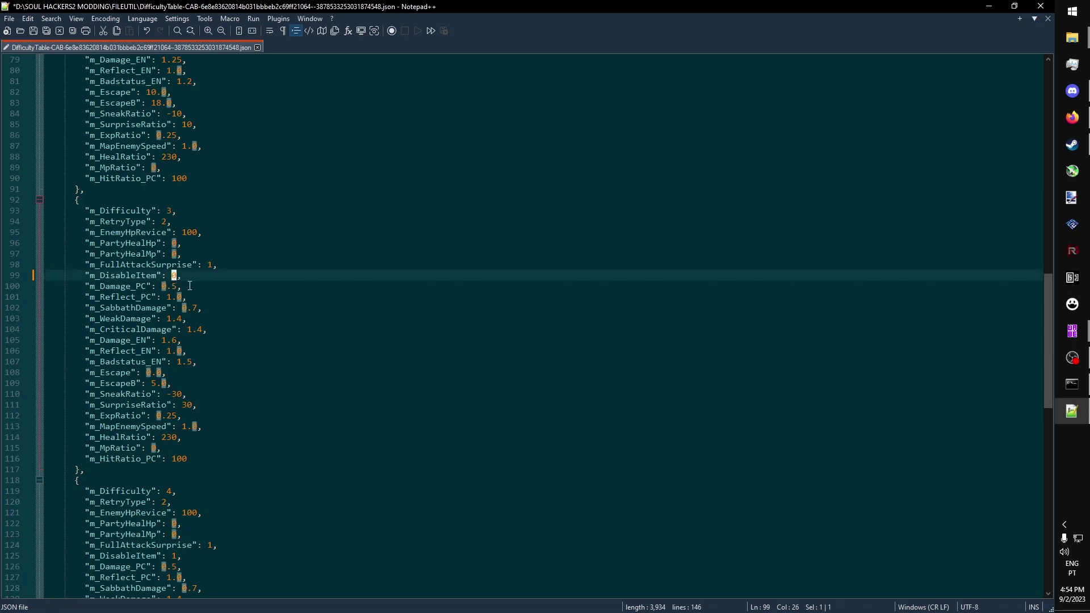
left_click(325, 329)
key("ctrl+s")
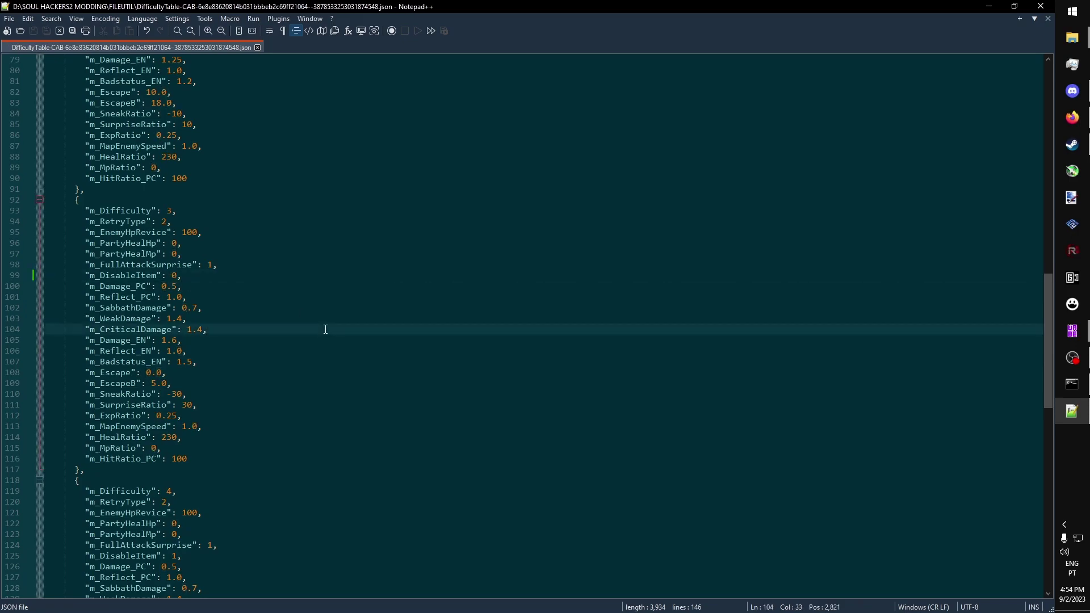
Step: Switch to UABEA's Assets Info window and import the edited JSON dump from the FILEUTIL folder into the selected DifficultyTable asset
mouse_move(1071, 331)
left_click(997, 364)
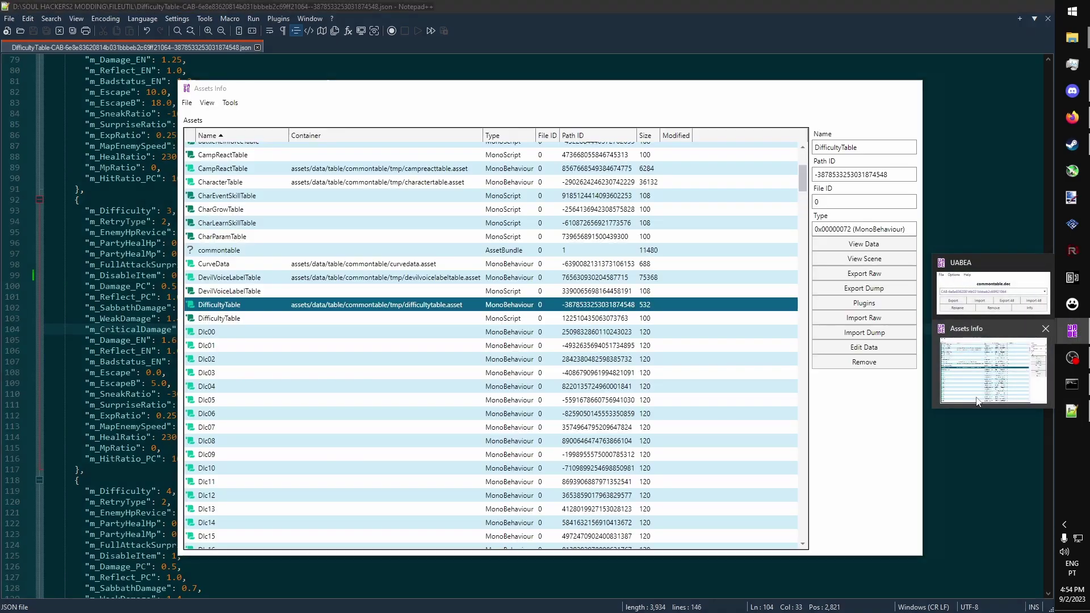
mouse_move(205, 89)
left_mouse_down()
mouse_move(187, 83)
mouse_move(197, 87)
left_mouse_up()
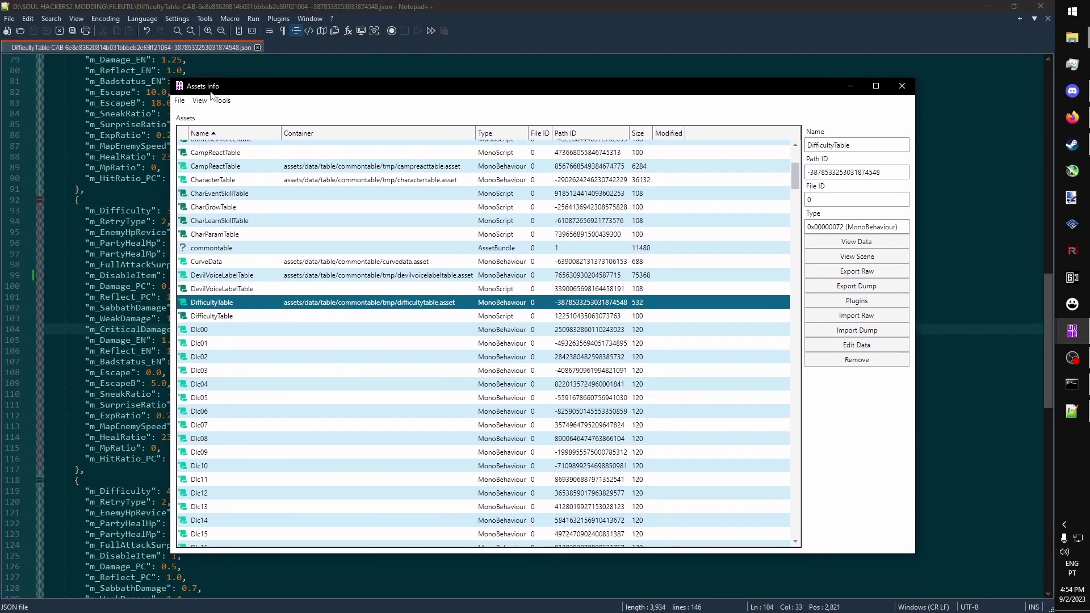
left_click(854, 334)
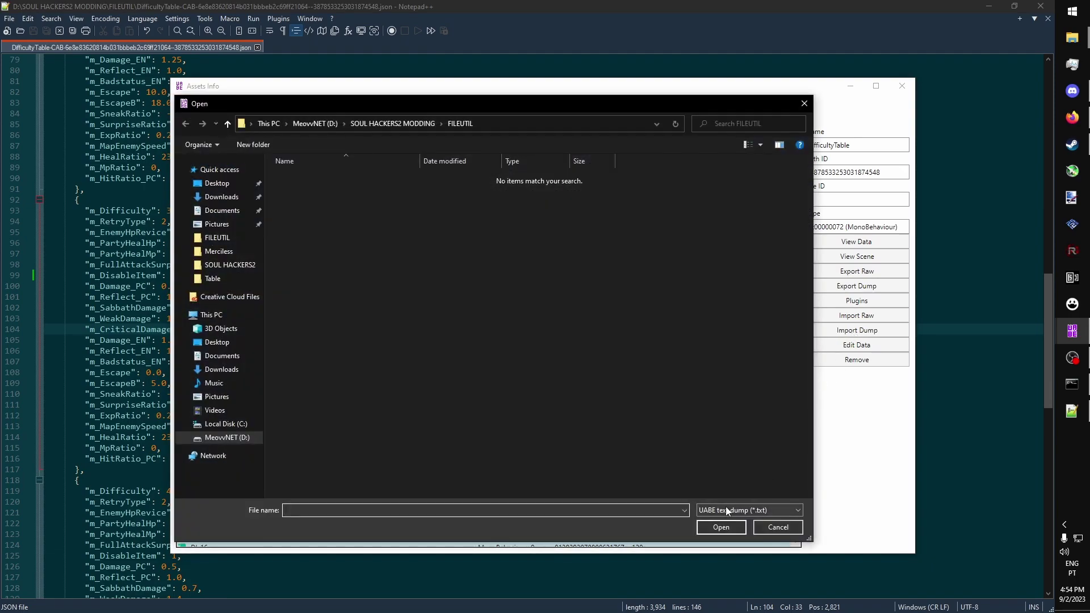
left_click(725, 506)
left_click(727, 529)
double_click(312, 177)
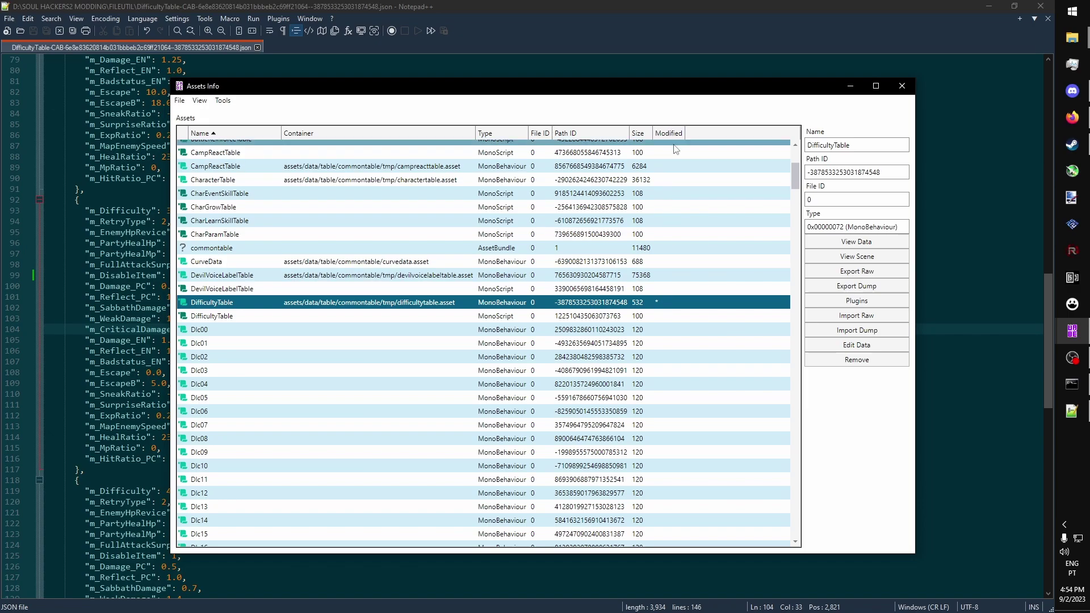
Step: Save the modified assets file, dismiss the message, and close the Assets Info window
left_click(179, 100)
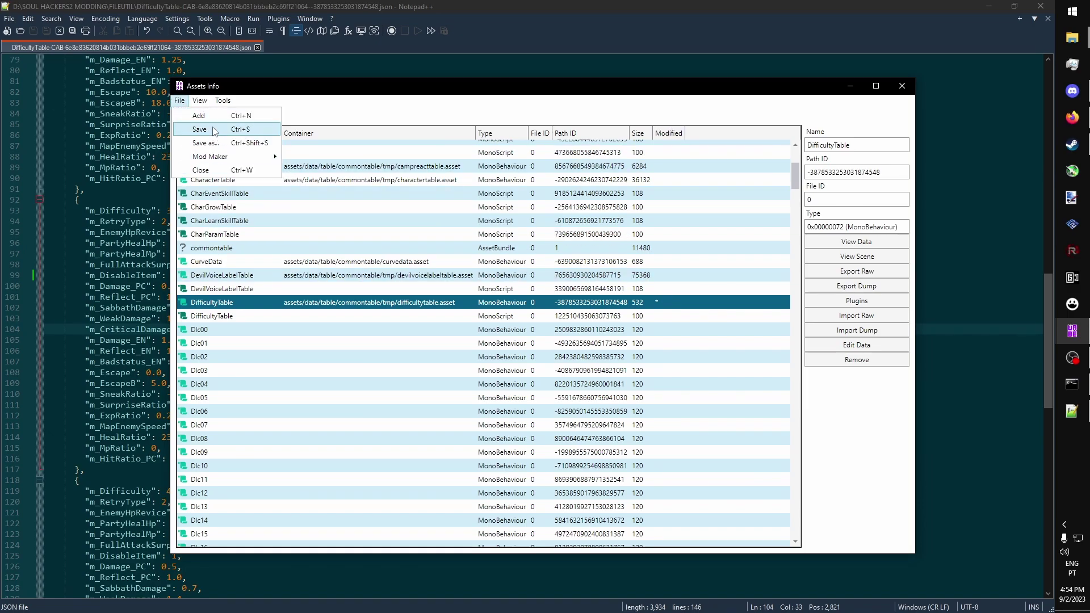
left_click(212, 129)
left_click_drag(171, 127, 536, 254)
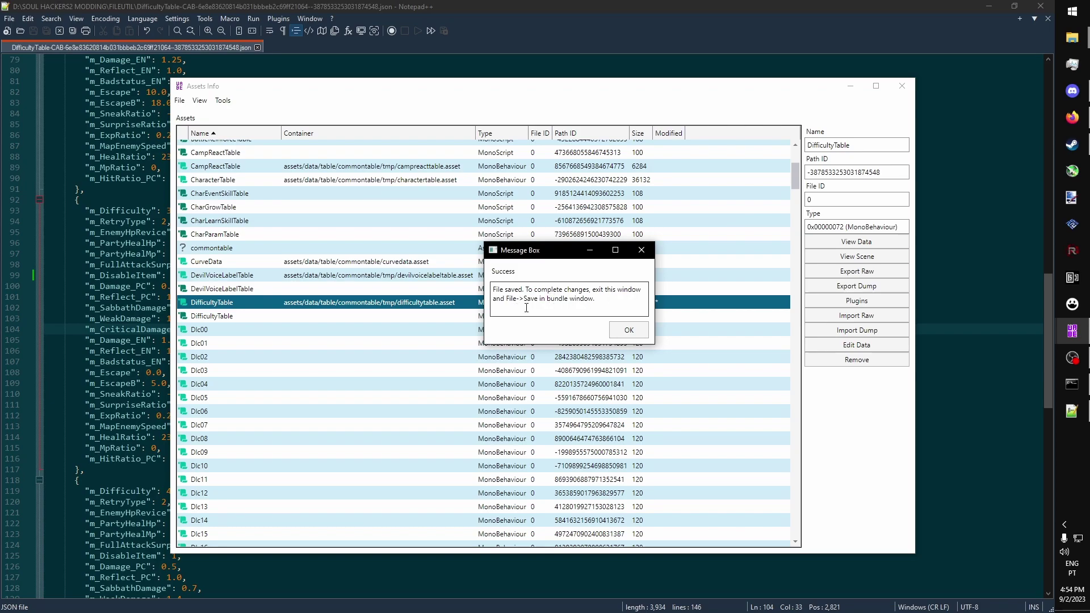
left_click(628, 330)
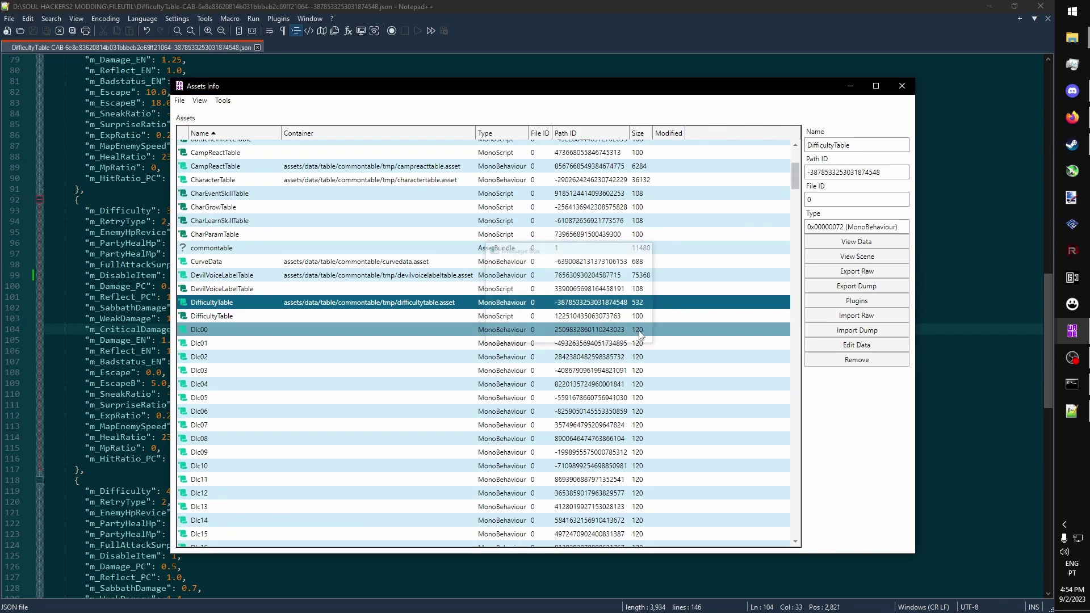
left_click(902, 86)
Step: Save the modified commontable.dec bundle in UABEA's main window and close the program
left_click(1072, 331)
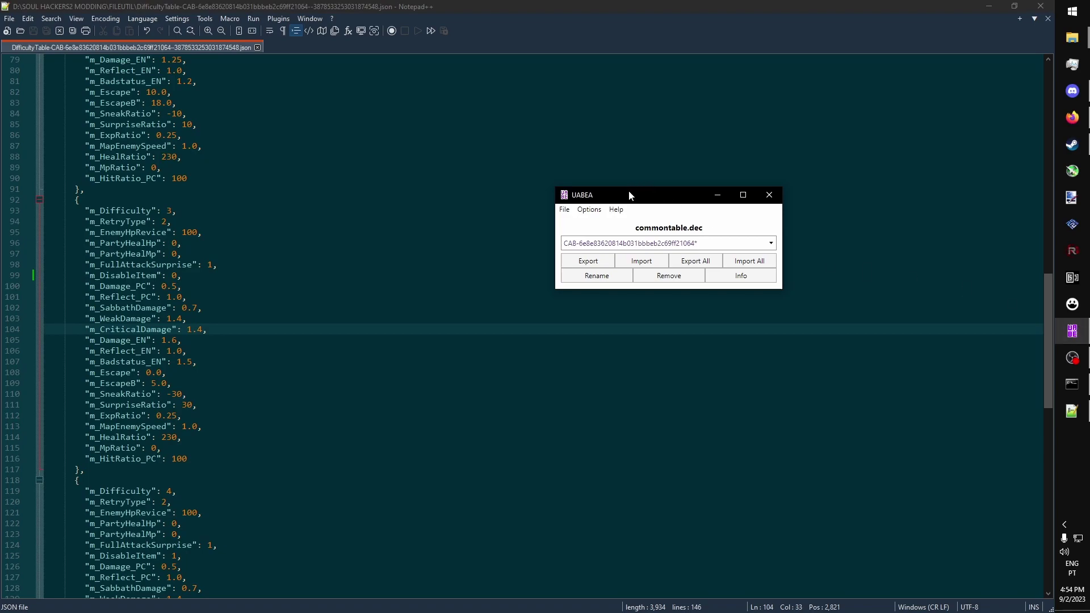
left_click_drag(629, 194, 457, 216)
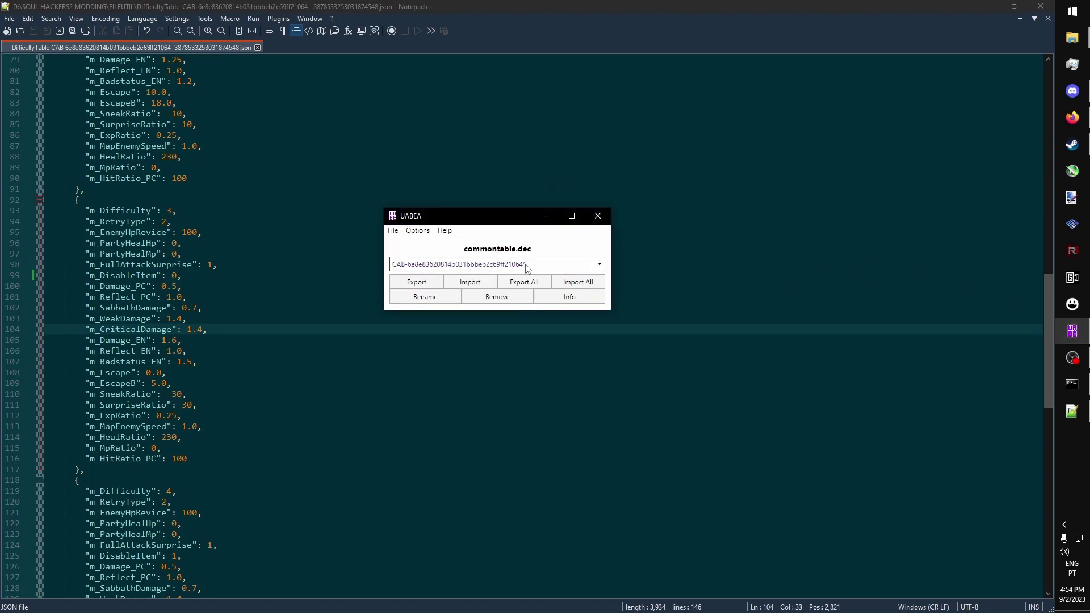
left_click_drag(475, 220, 495, 222)
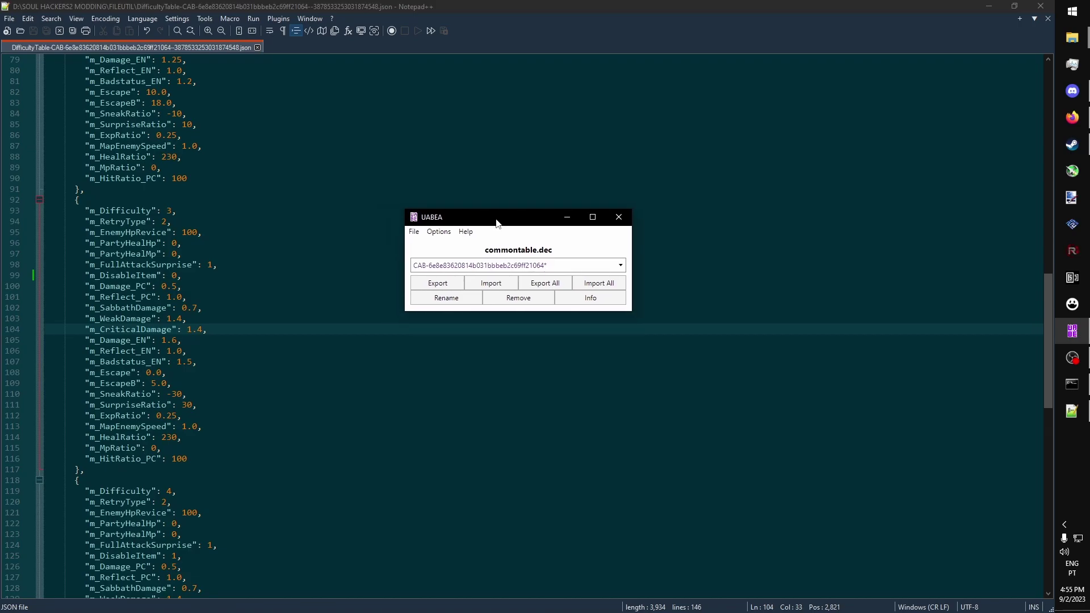
left_click(413, 232)
left_click(447, 293)
left_click(619, 218)
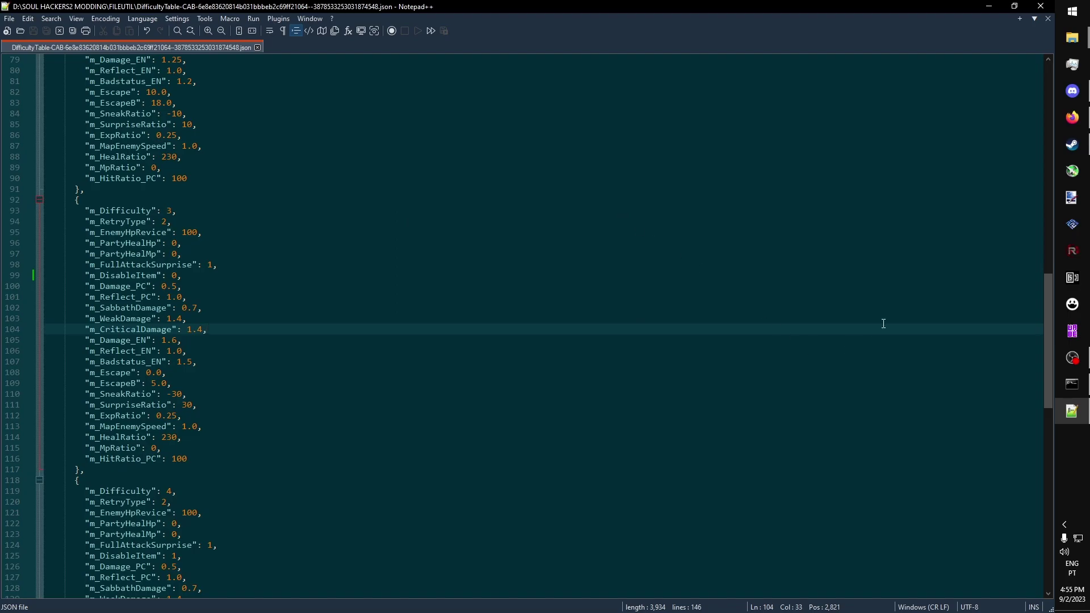
Step: Arrange the FILEUTIL folder beside Command Prompt and insert the path of sh2.fileutil.exe at the prompt
mouse_move(1064, 44)
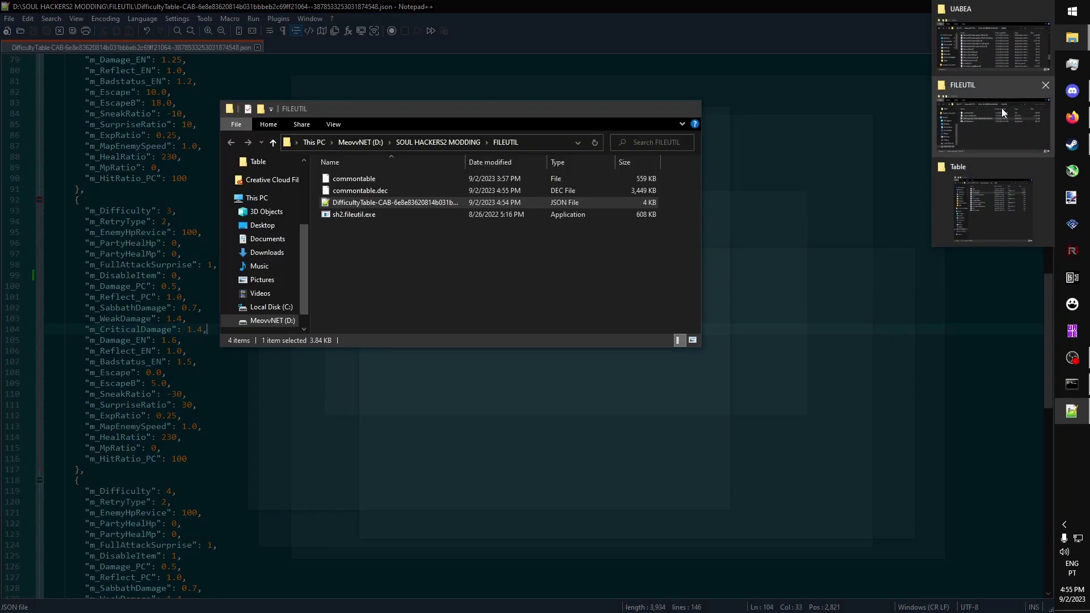
left_click(1001, 112)
left_click(342, 193)
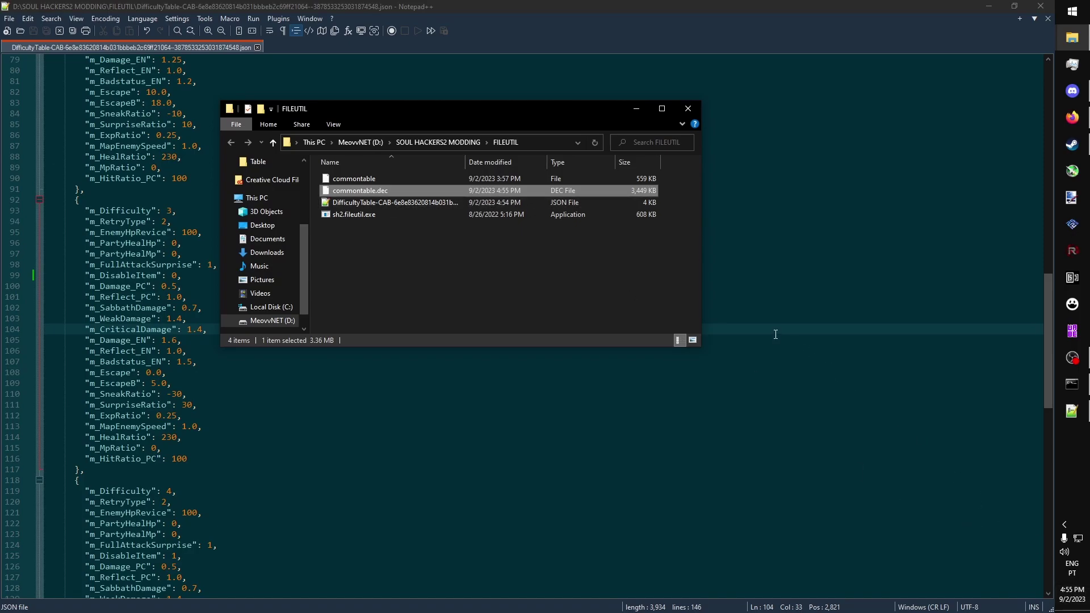
left_click(1071, 385)
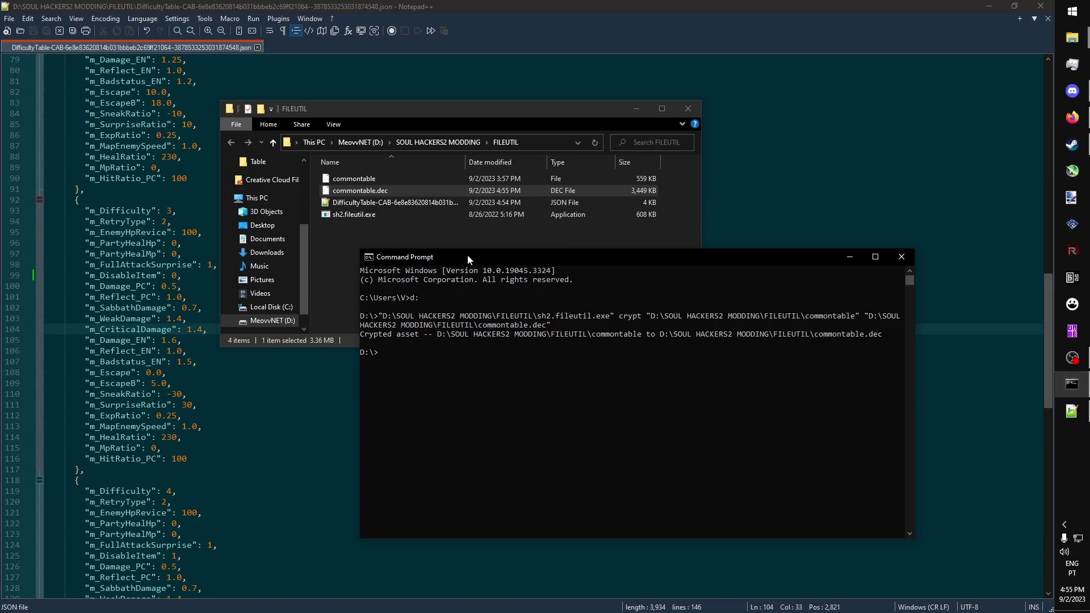
left_click_drag(461, 253, 564, 295)
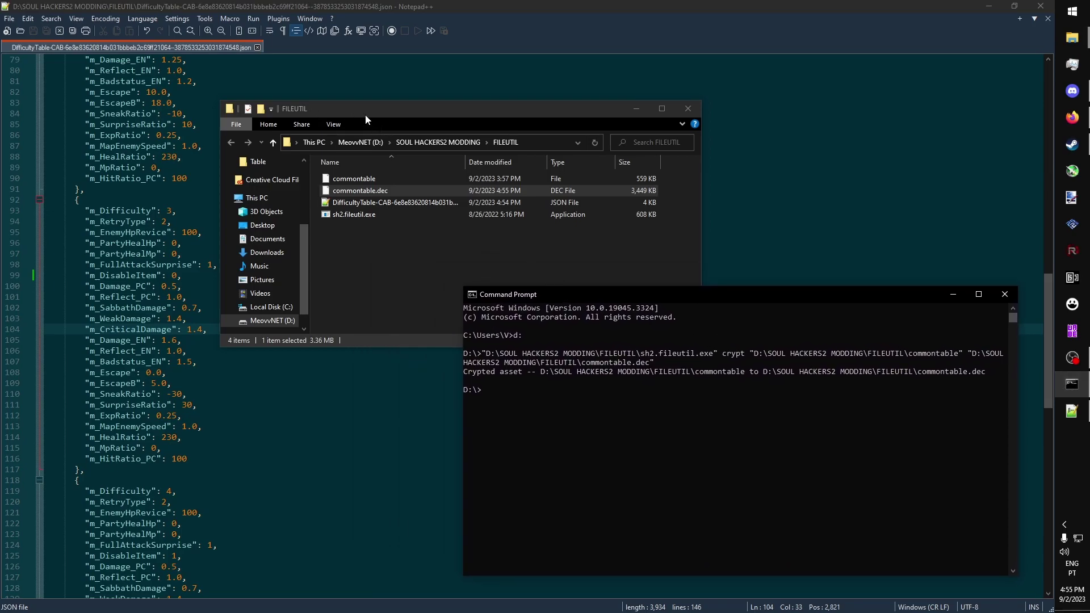
left_click_drag(369, 115, 260, 61)
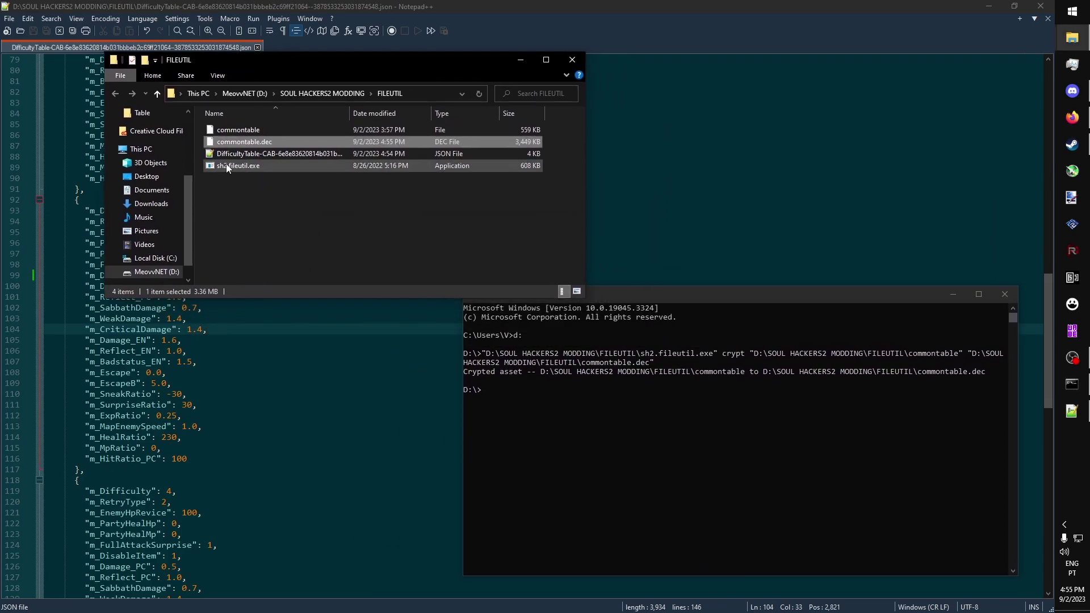
left_click_drag(226, 164, 559, 393)
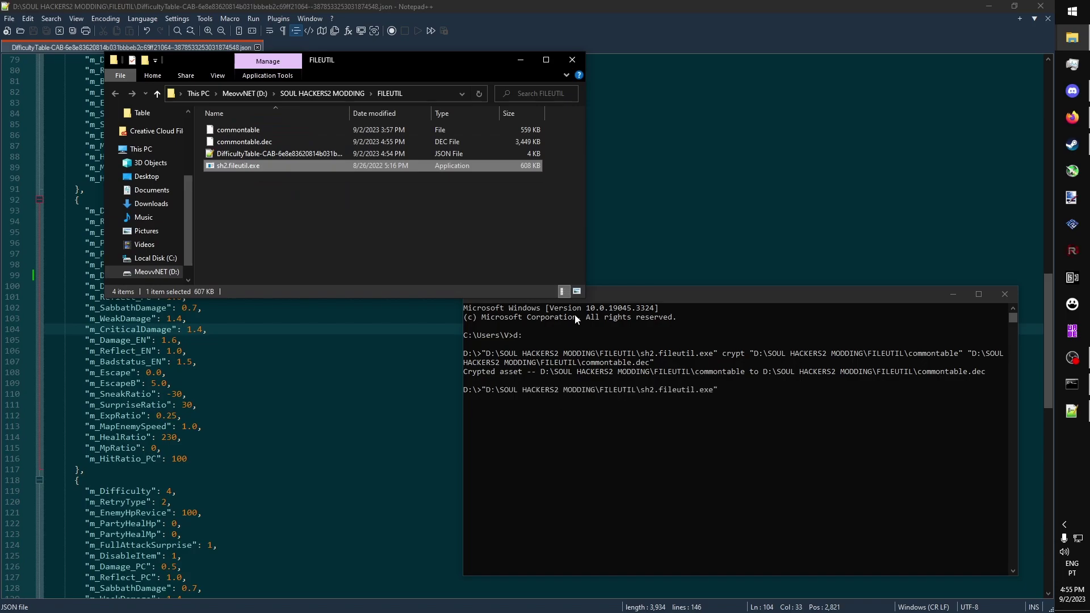
key("Home")
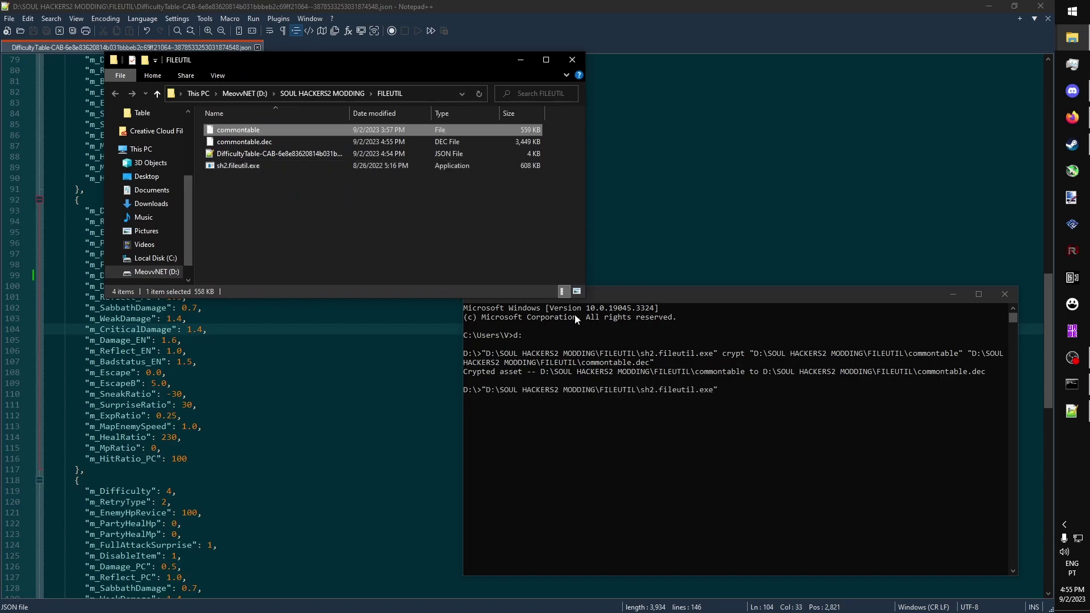
Step: Complete and run the crypt command with commontable.dec as input, commontable as output, and the option -m assetenc
left_click(758, 391)
type("crypt")
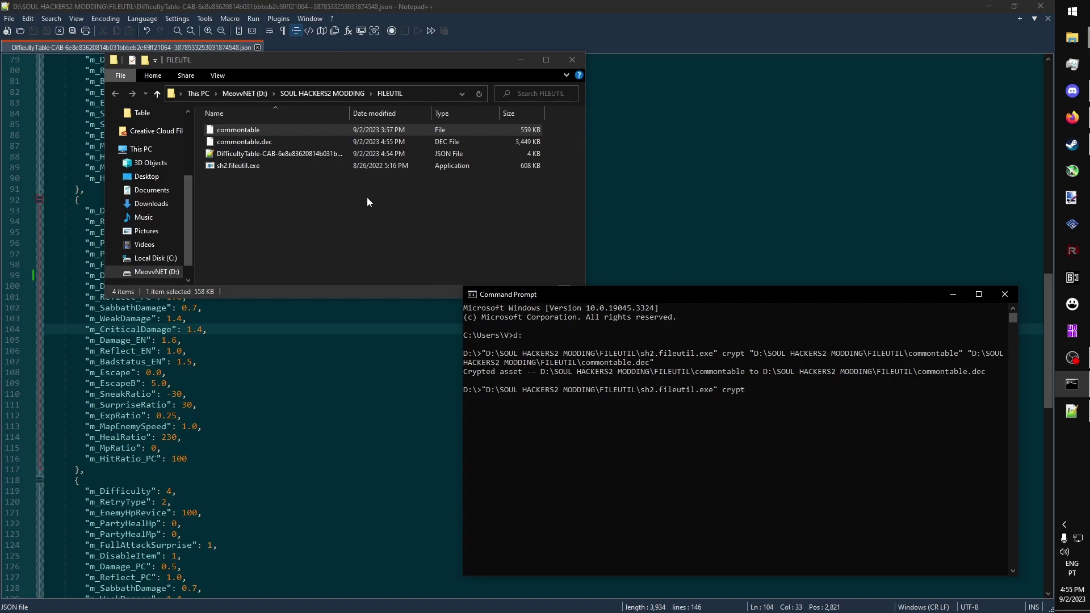
left_click_drag(244, 141, 799, 392)
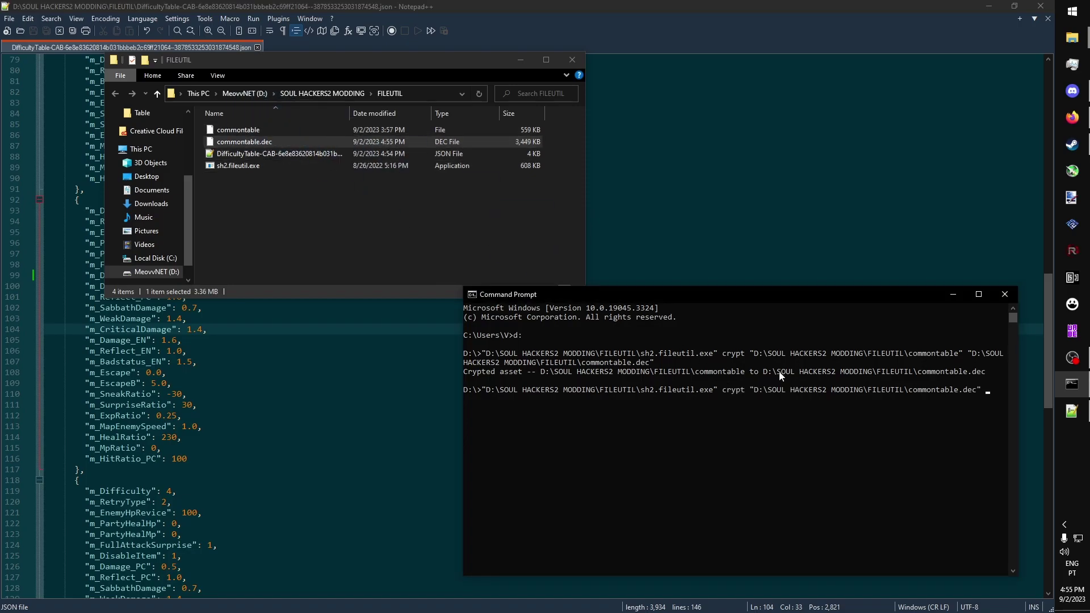
left_click_drag(234, 130, 636, 285)
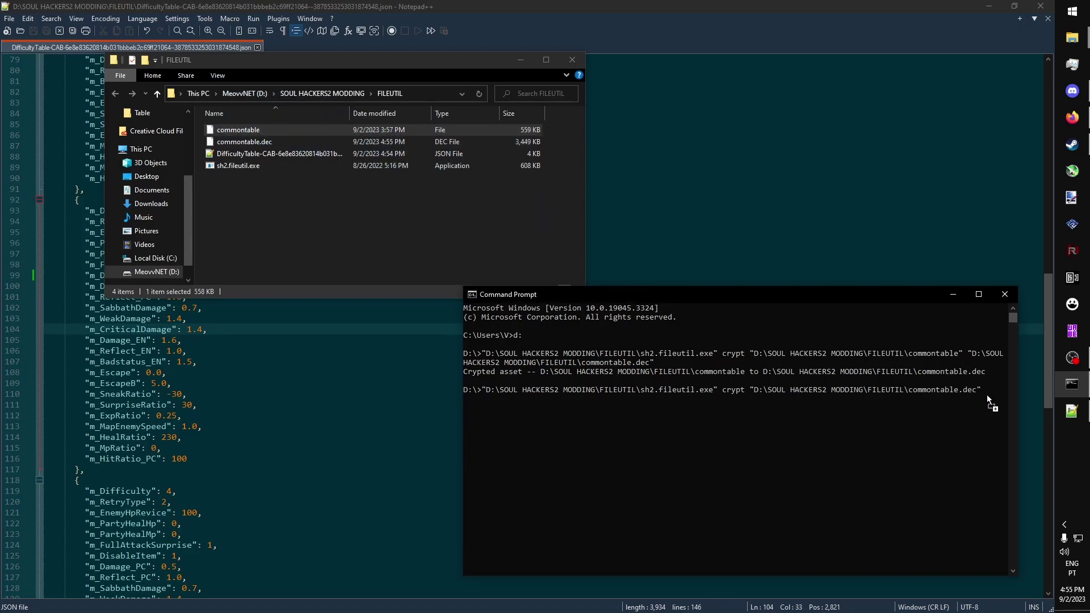
left_click_drag(986, 394, 988, 394)
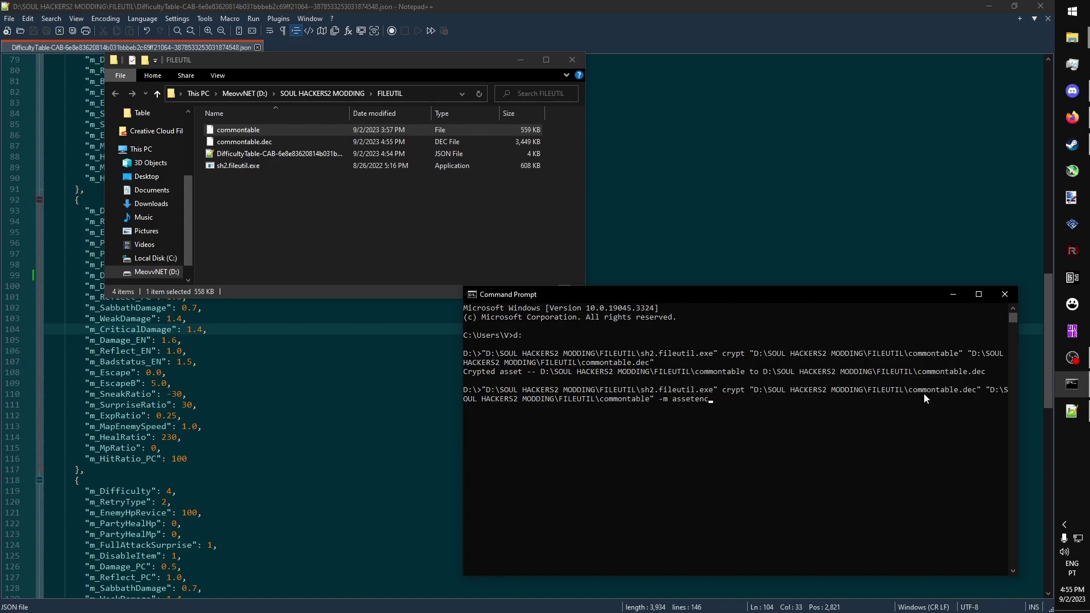
key("Return")
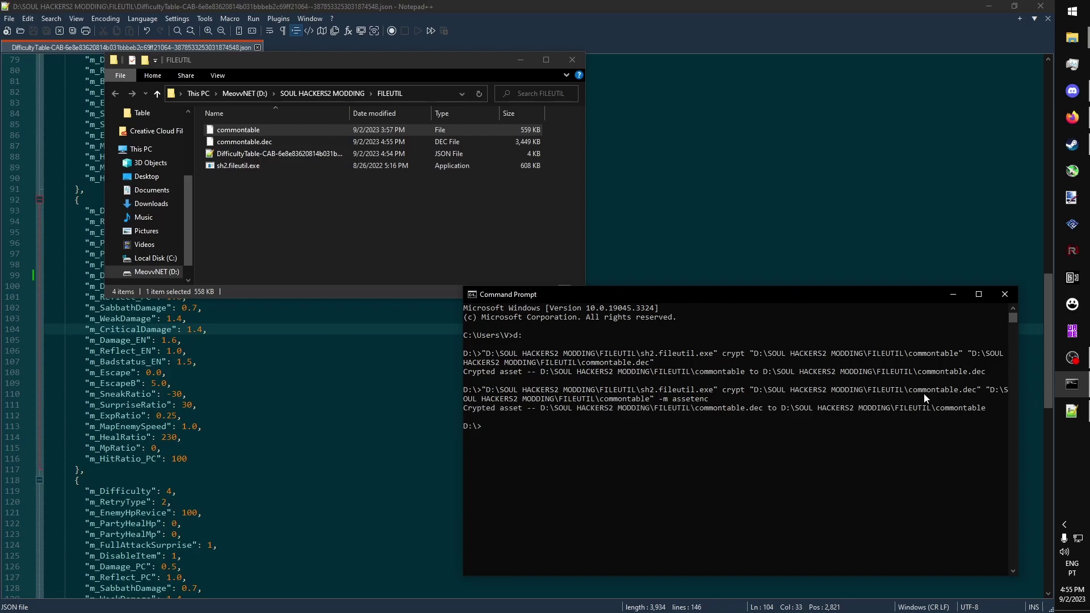
Step: Copy the re-encrypted commontable file from FILEUTIL into the game's StreamingAssets\win\Table folder, replacing the existing file
left_click(288, 181)
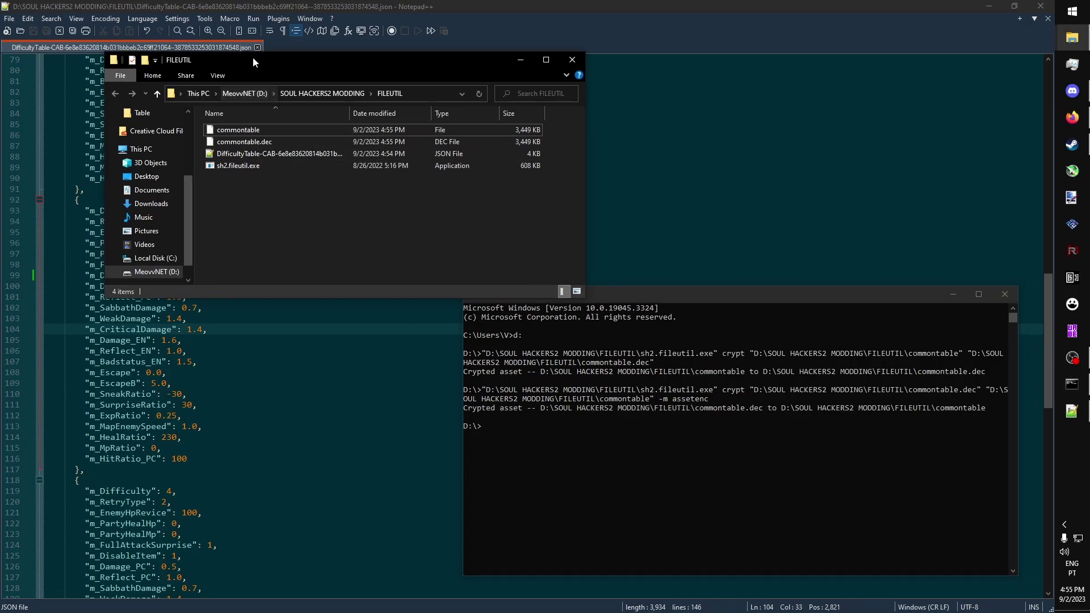
left_click_drag(253, 57, 461, 120)
left_click(448, 193)
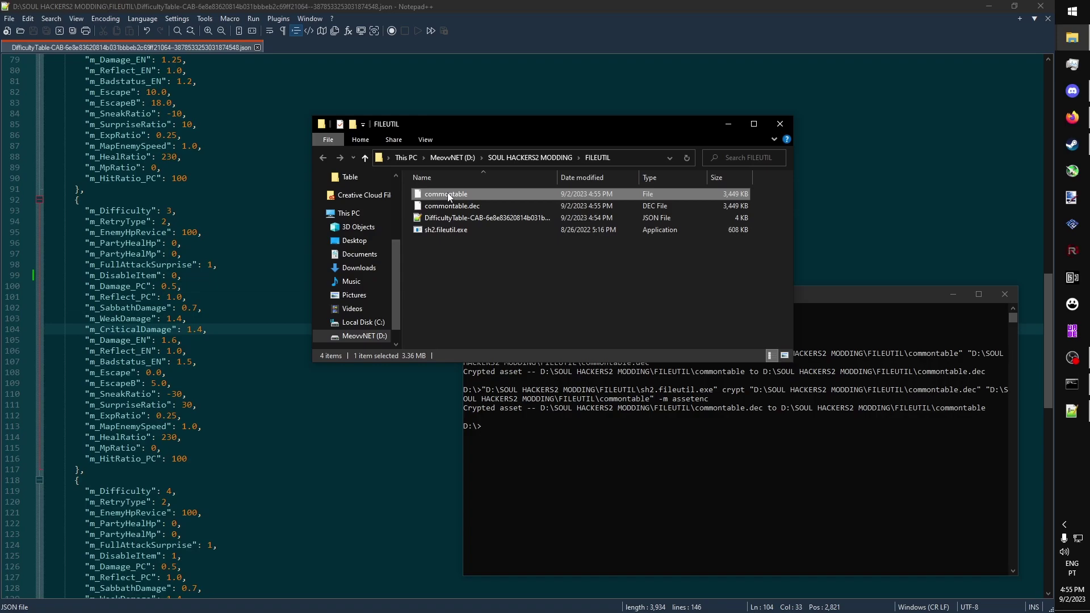
left_click(1072, 37)
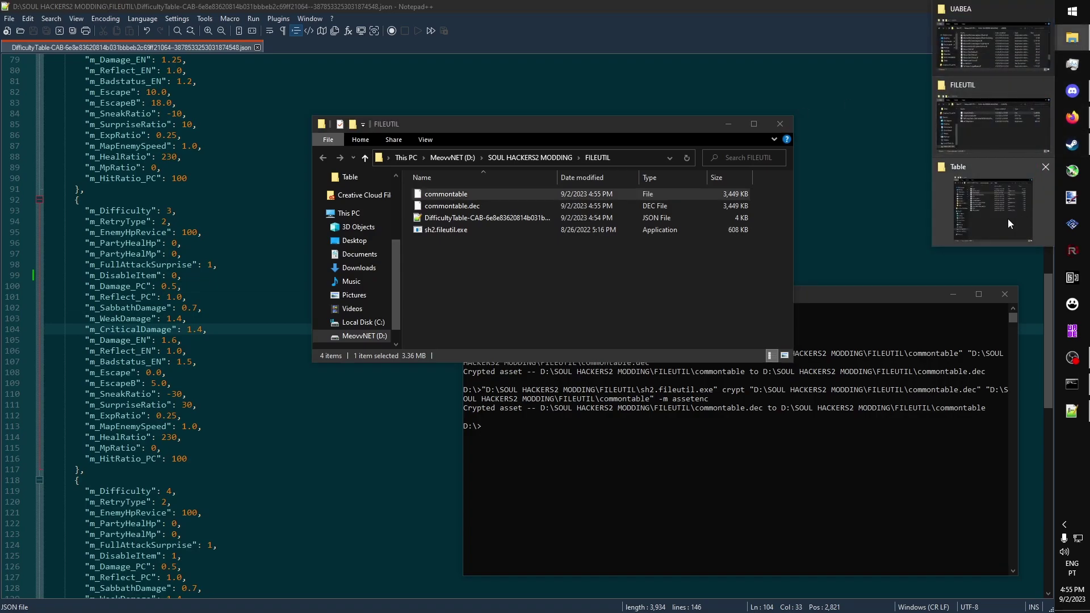
left_click(1008, 220)
key("ctrl+v")
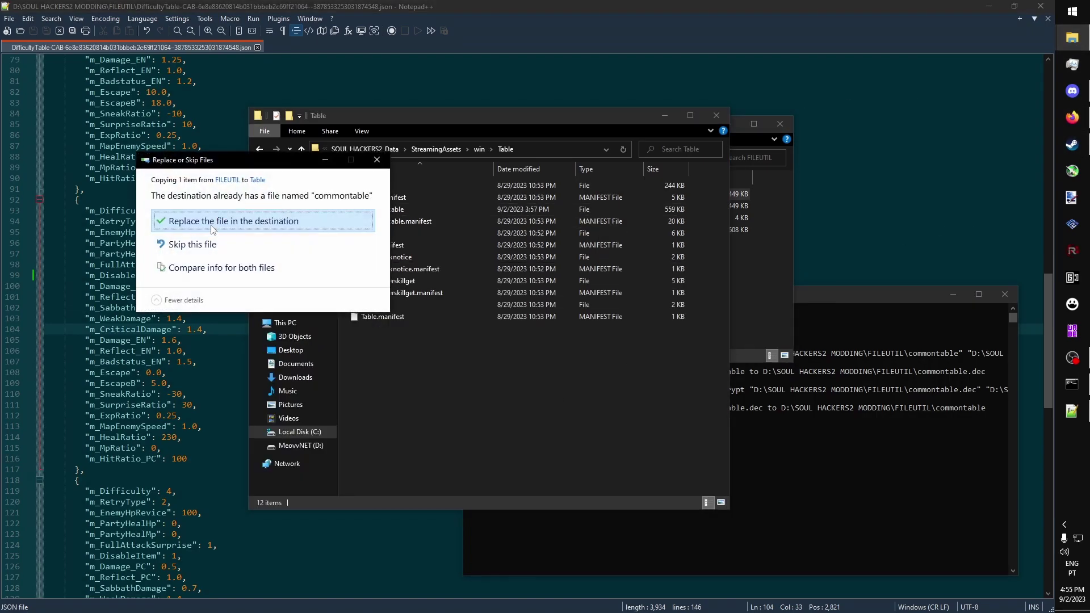
left_click(213, 227)
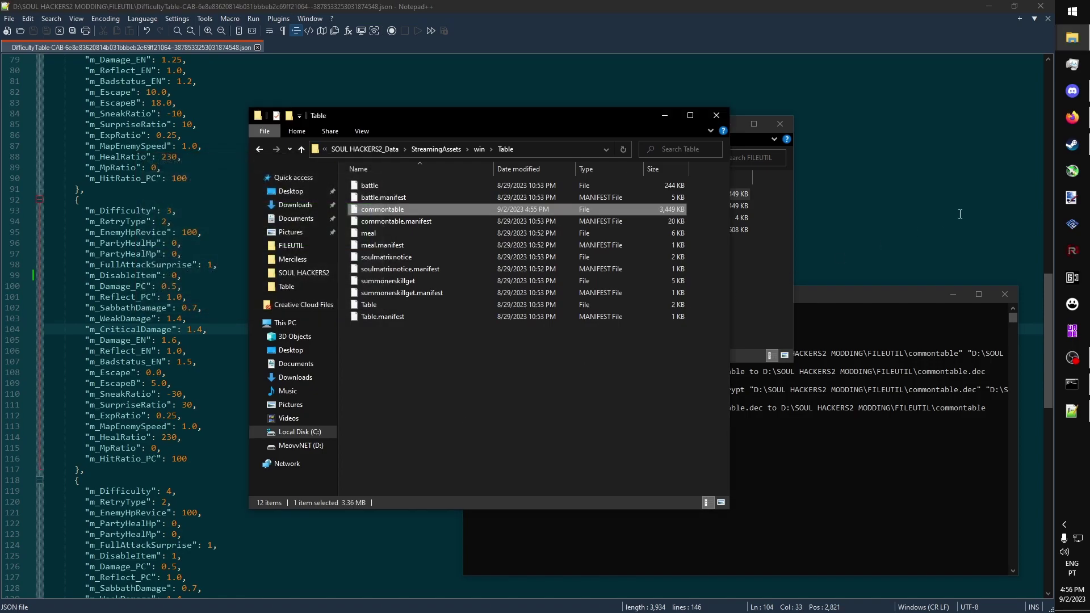
Step: Launch Soul Hackers 2 from Steam, check the Difficulty entry in the gameplay configuration, and return to the field
left_click(1071, 145)
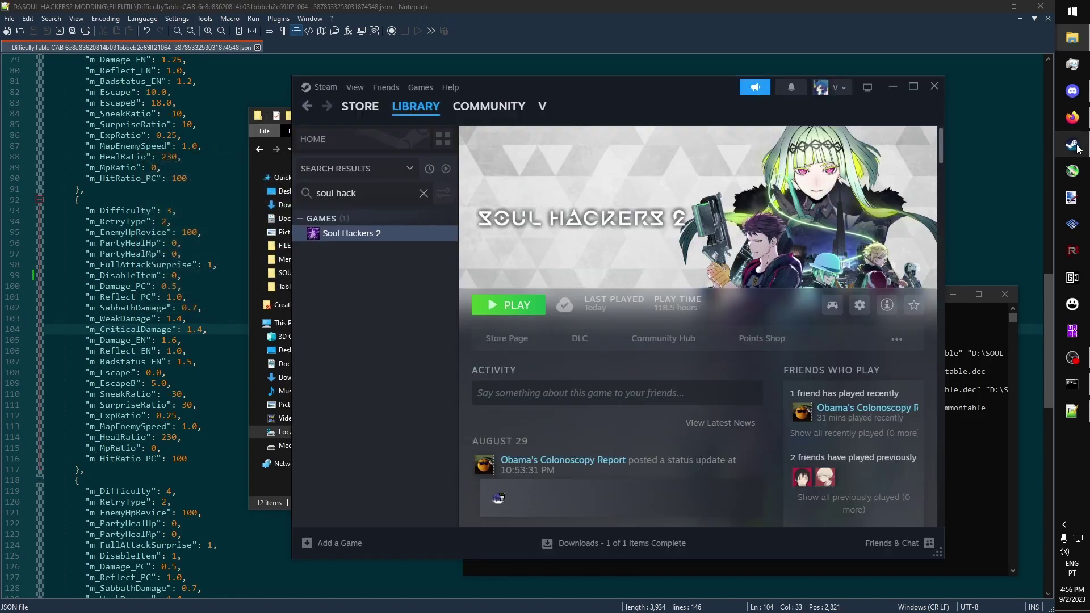
left_click(515, 310)
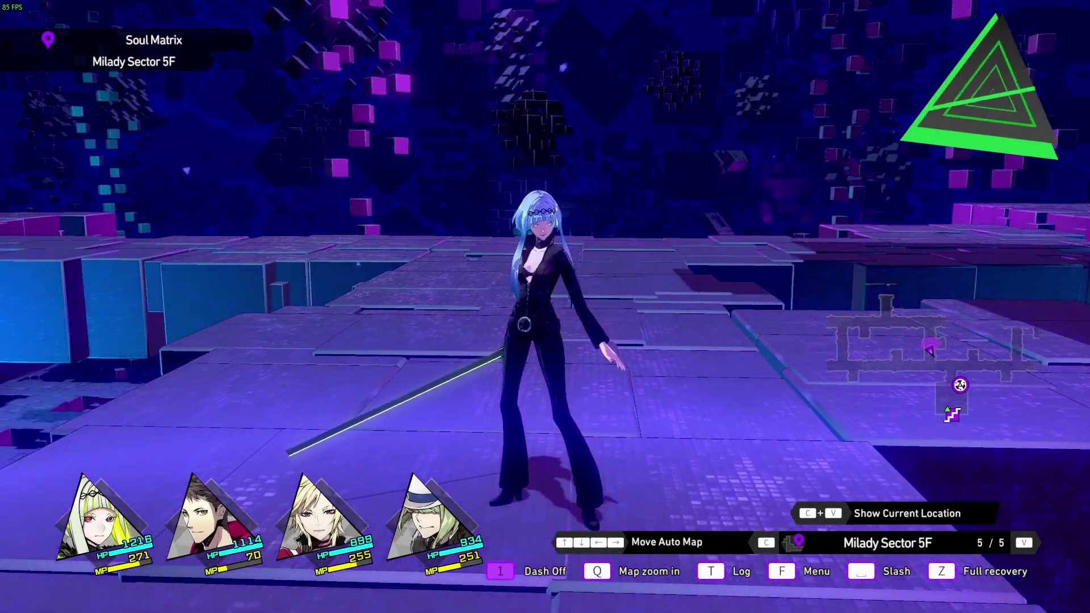
key("f")
left_click(205, 406)
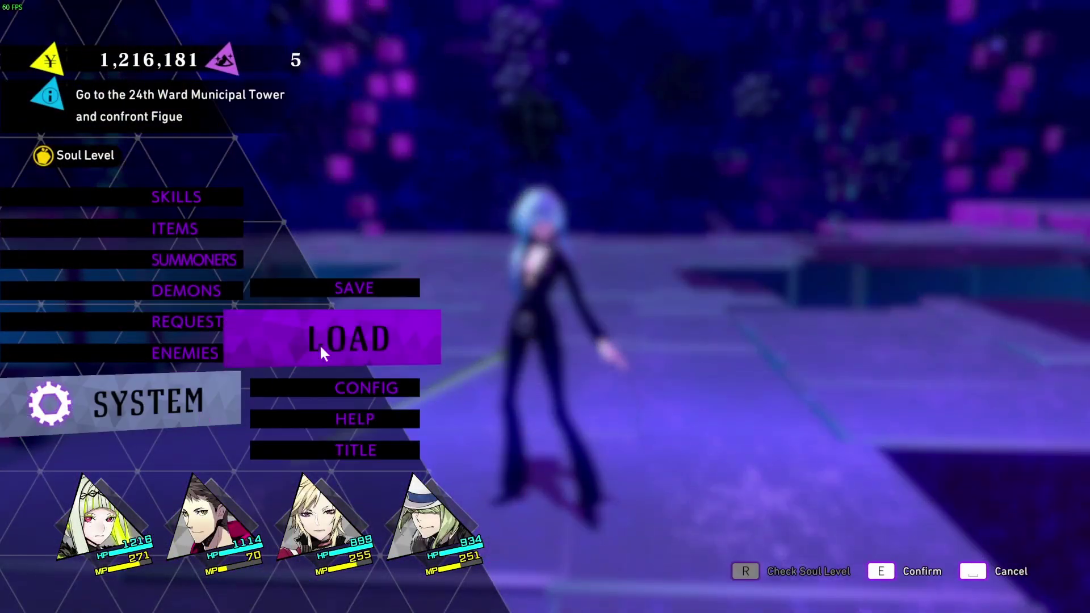
left_click(340, 384)
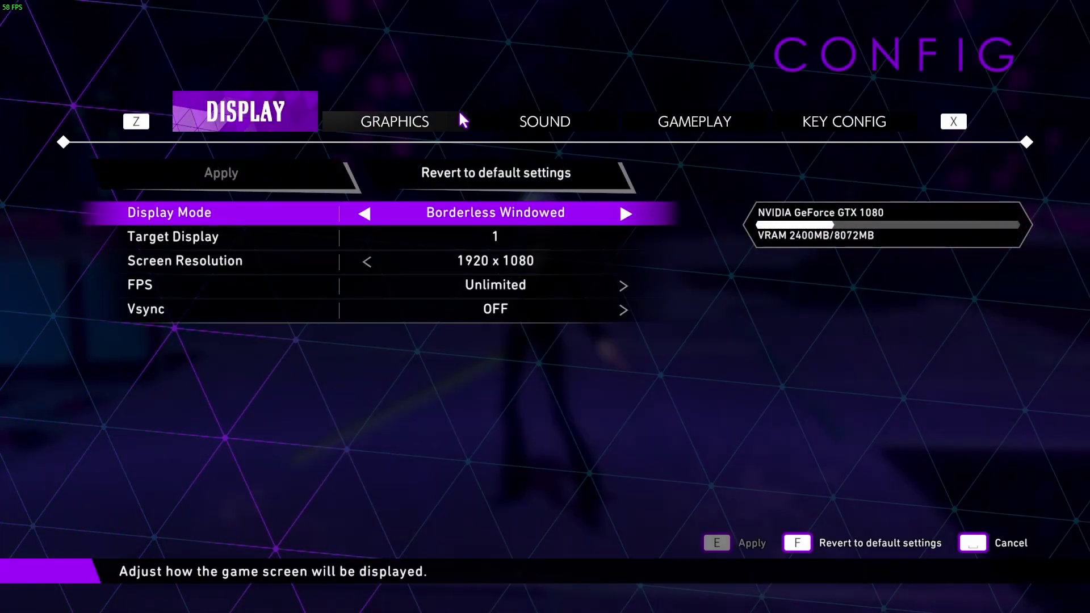
left_click(678, 120)
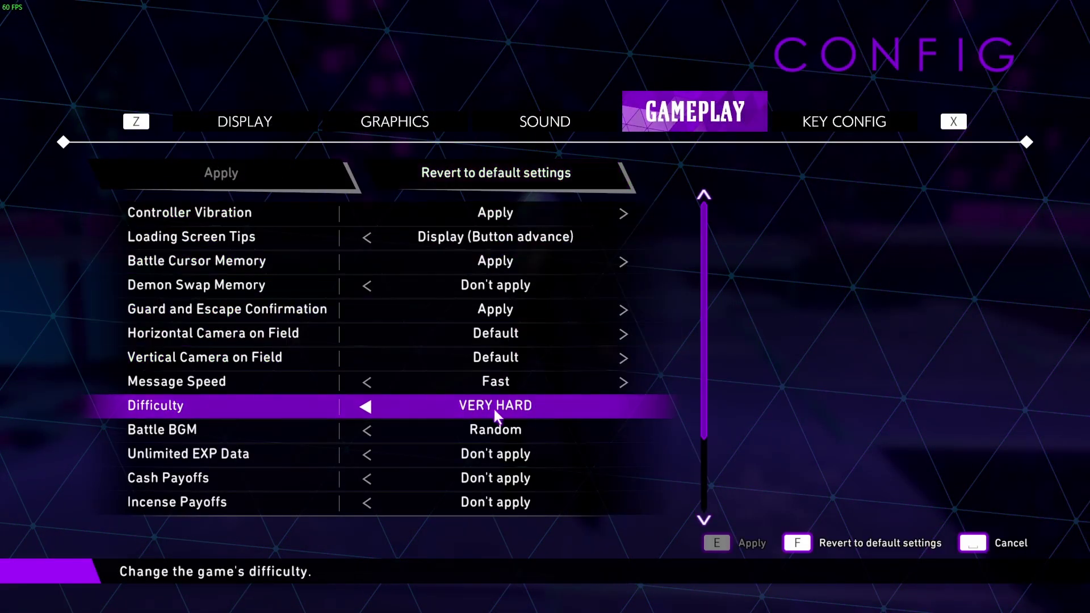
right_click(522, 408)
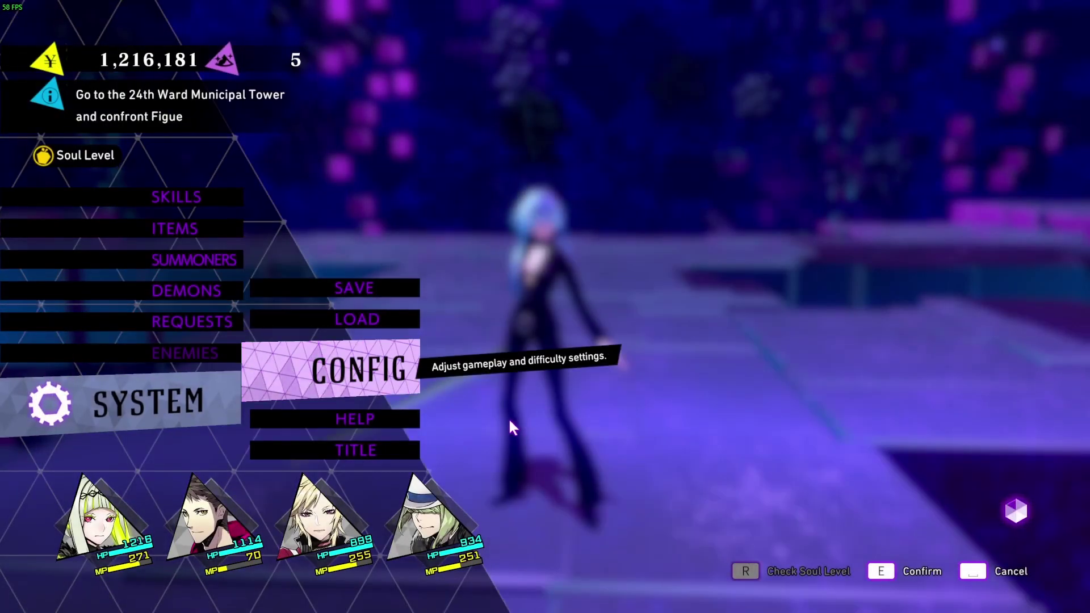
right_click(509, 416)
right_click(512, 411)
Step: Enter an enemy battle in Milady Sector 5F and check whether the party's items can be used
key("w")
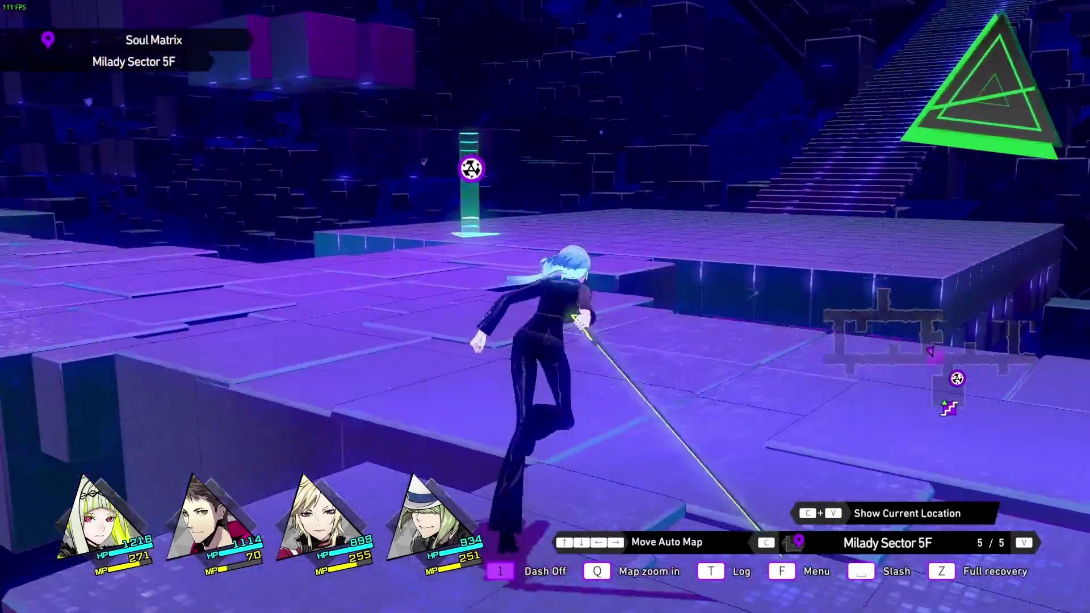
key("a")
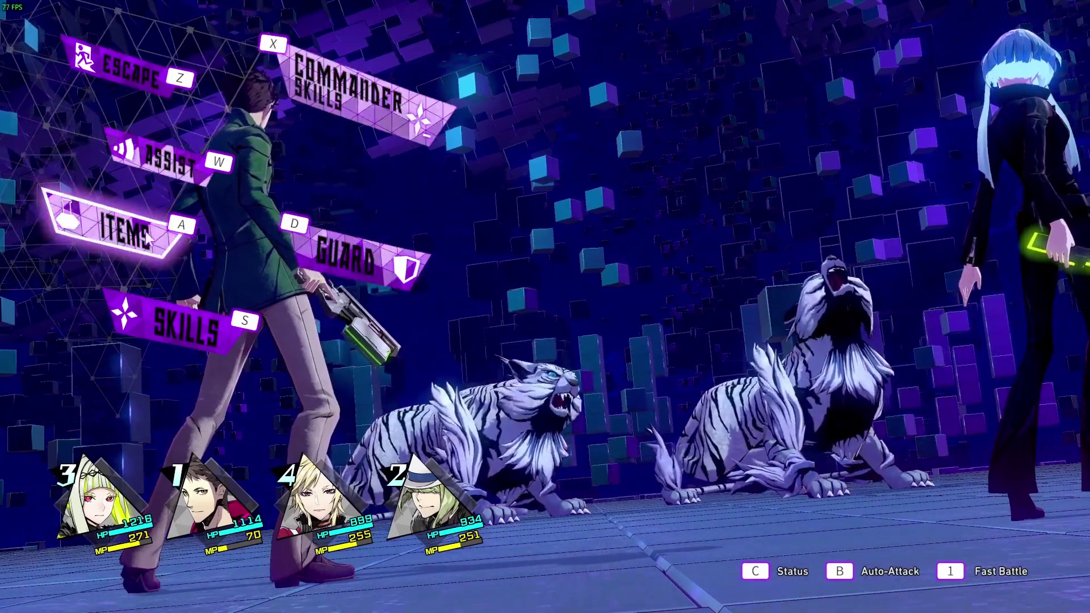
left_click(134, 227)
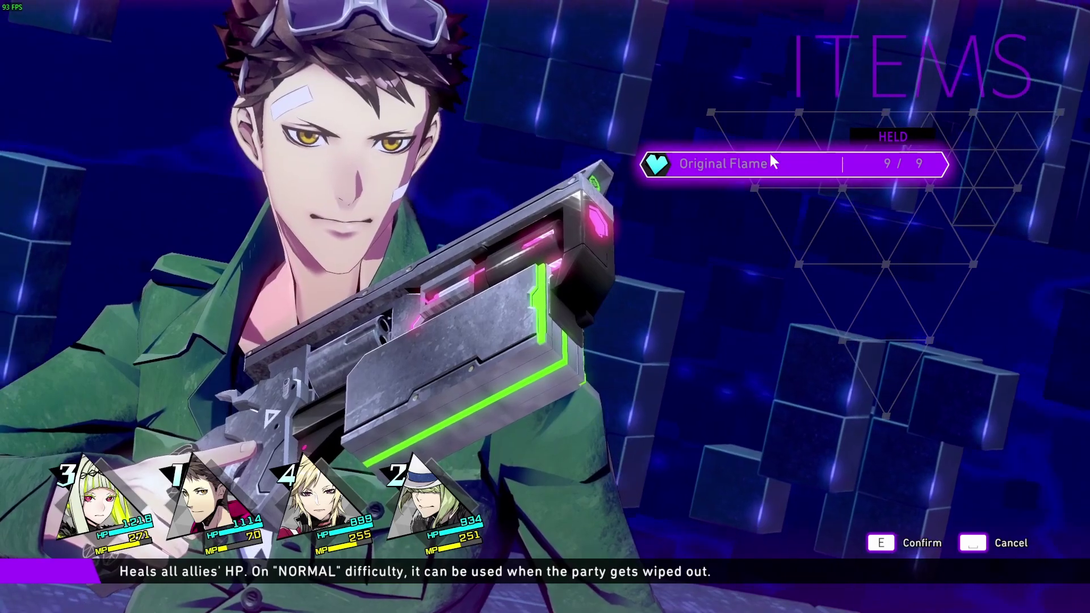
key("space")
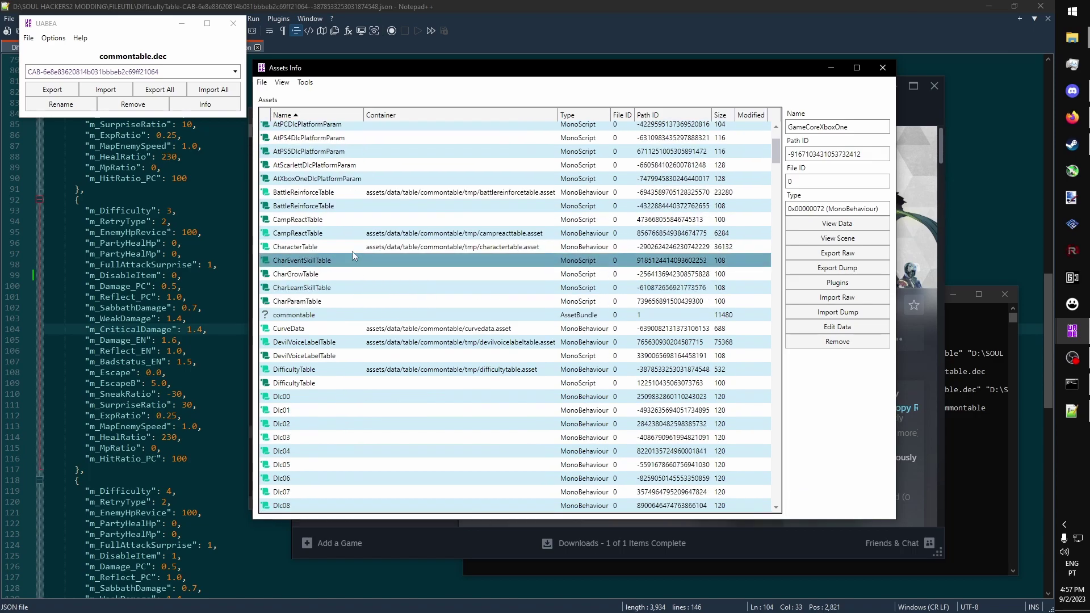
Step: Switch to UABEA and locate and select the SkillTable asset in commontable.dec's asset list
scroll(343, 236, "down", 10)
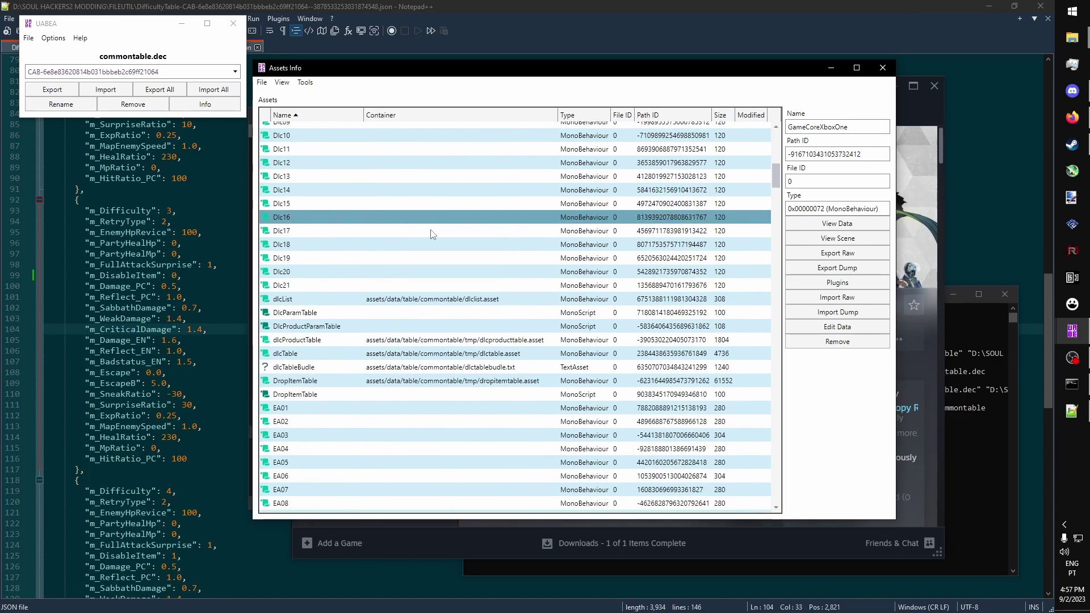
scroll(449, 292, "down", 4)
left_click_drag(775, 184, 809, 457)
left_click(318, 220)
left_click(356, 261)
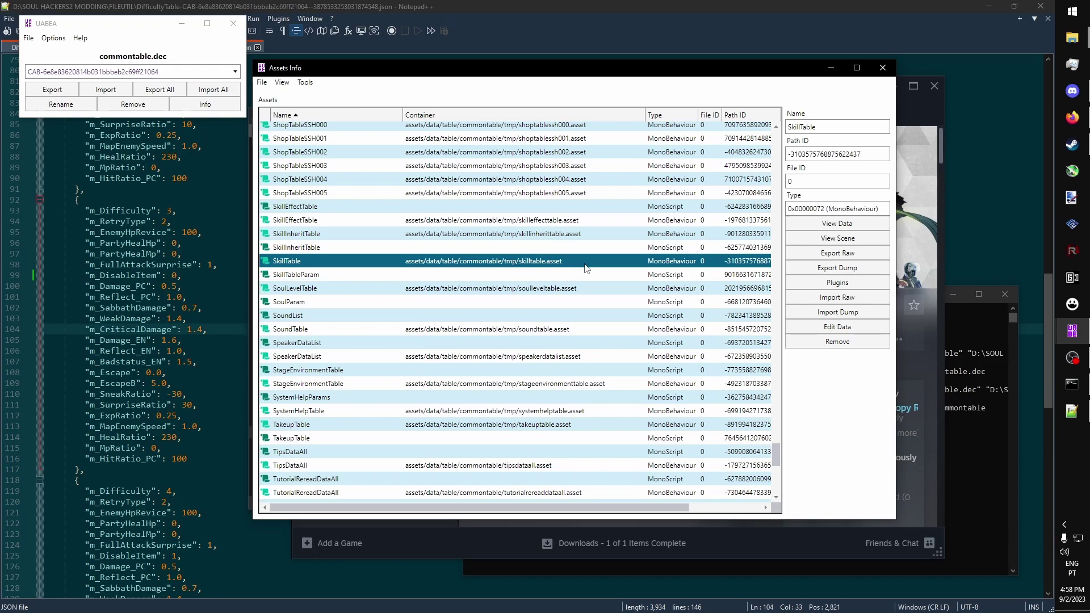
Step: Browse the remaining tables in the asset list and select the NakamaTable asset
scroll(586, 268, "down", 6)
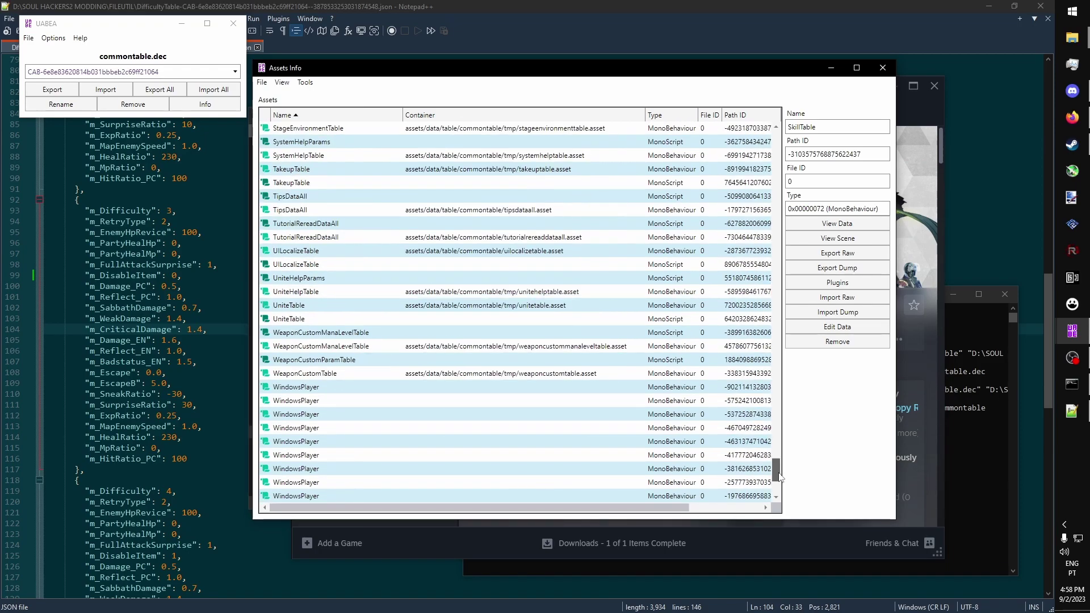
left_click_drag(776, 470, 775, 398)
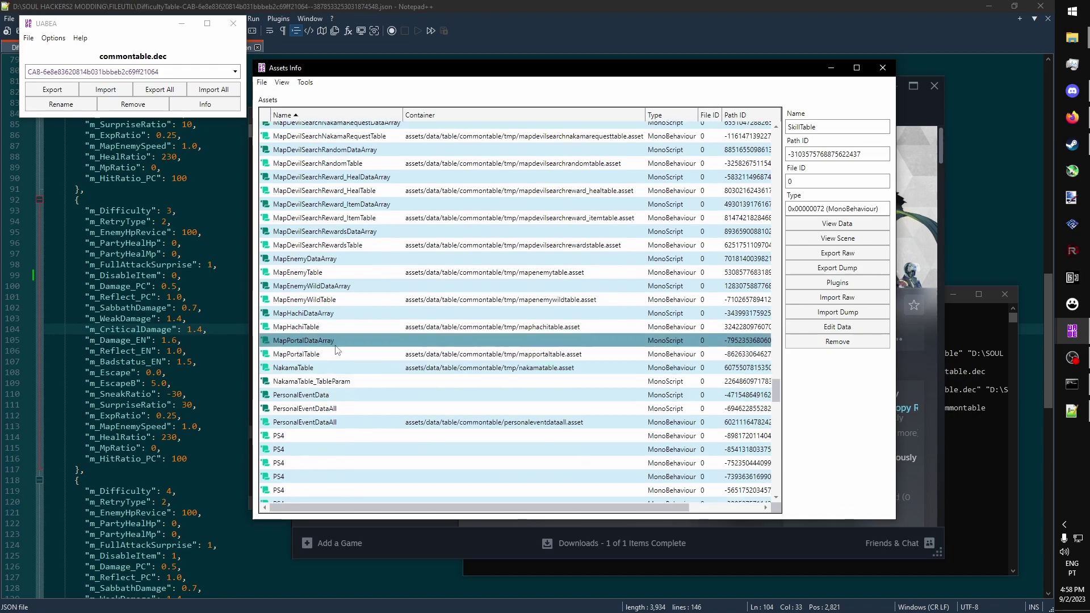
left_click(554, 368)
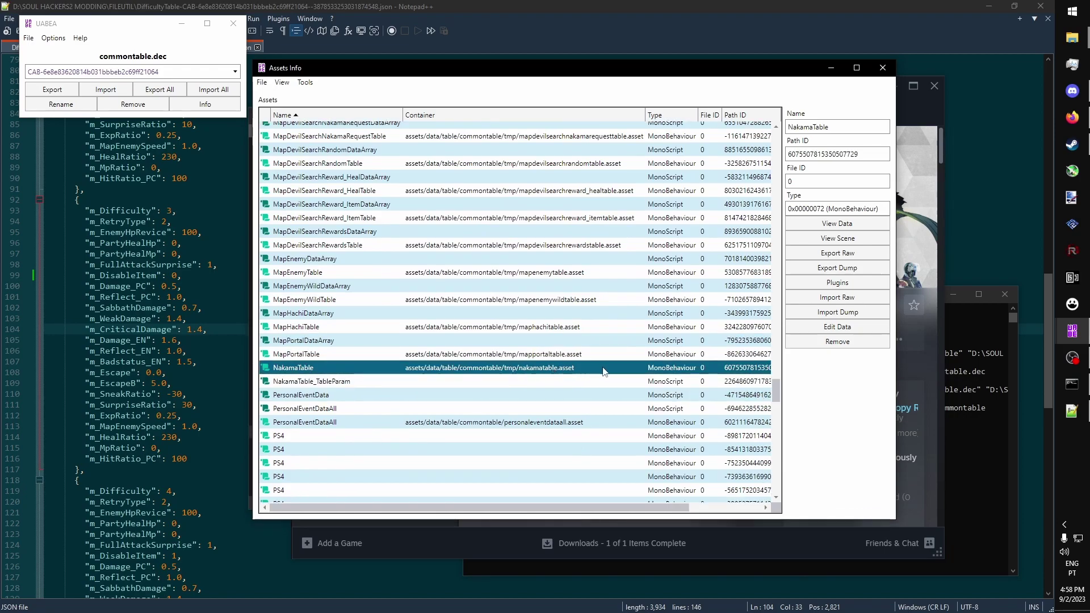